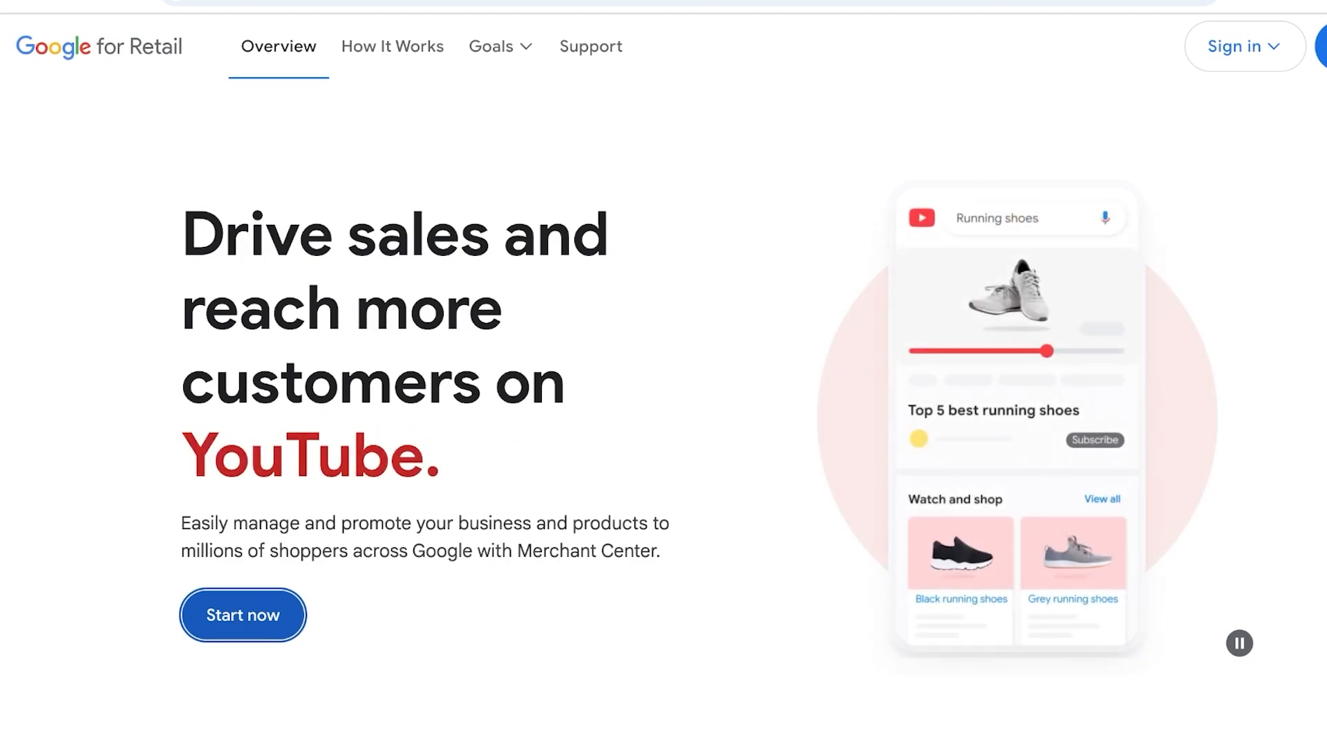
# Review the Google for Retail overview page, including the instructions for getting started with Google Merchant Center
pyautogui.scroll(-1, 664, 373)
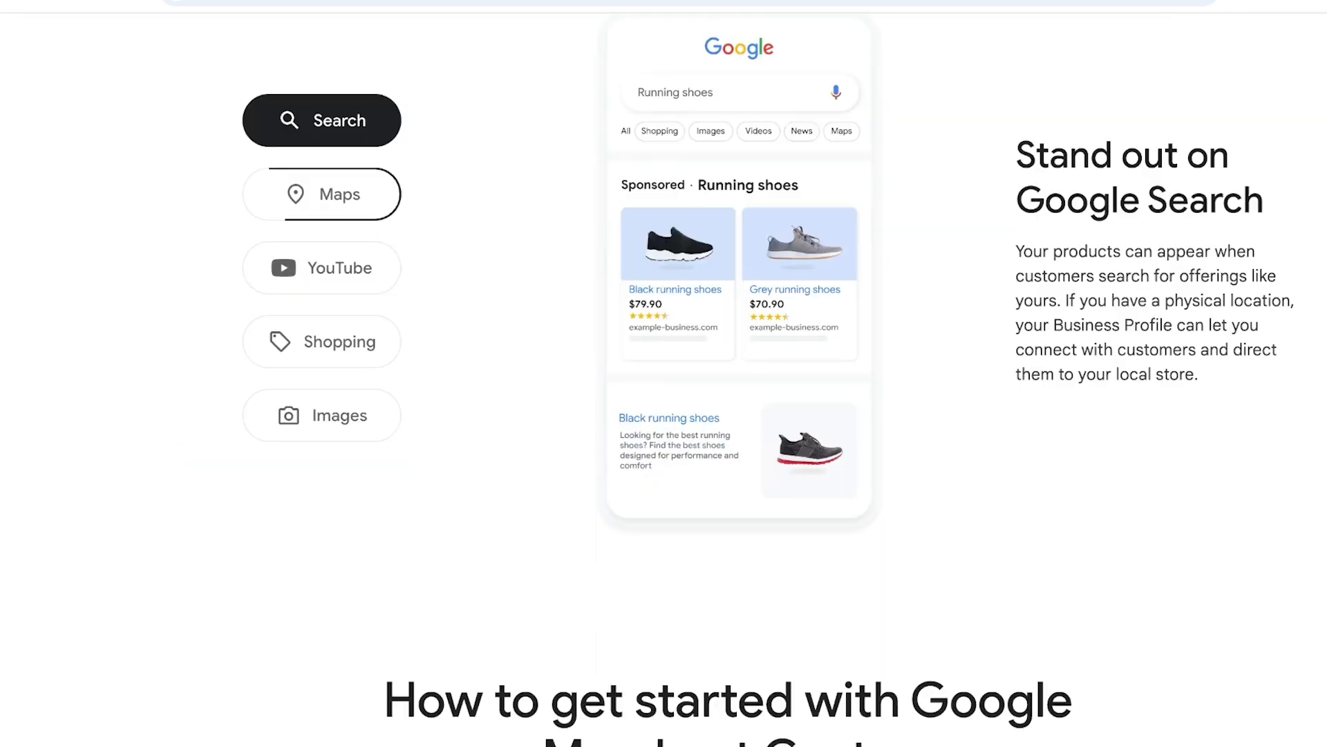
pyautogui.scroll(-7, 664, 387)
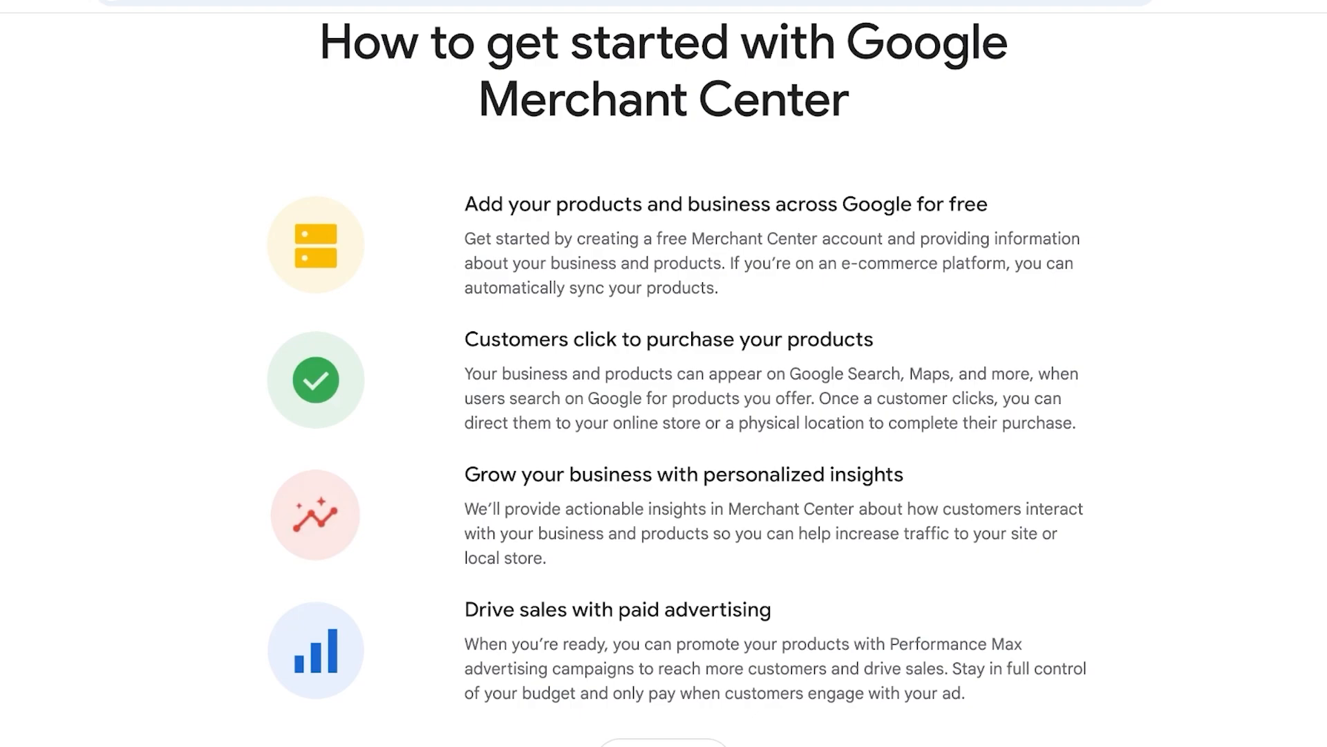
pyautogui.scroll(-1, 663, 373)
pyautogui.scroll(20, 664, 373)
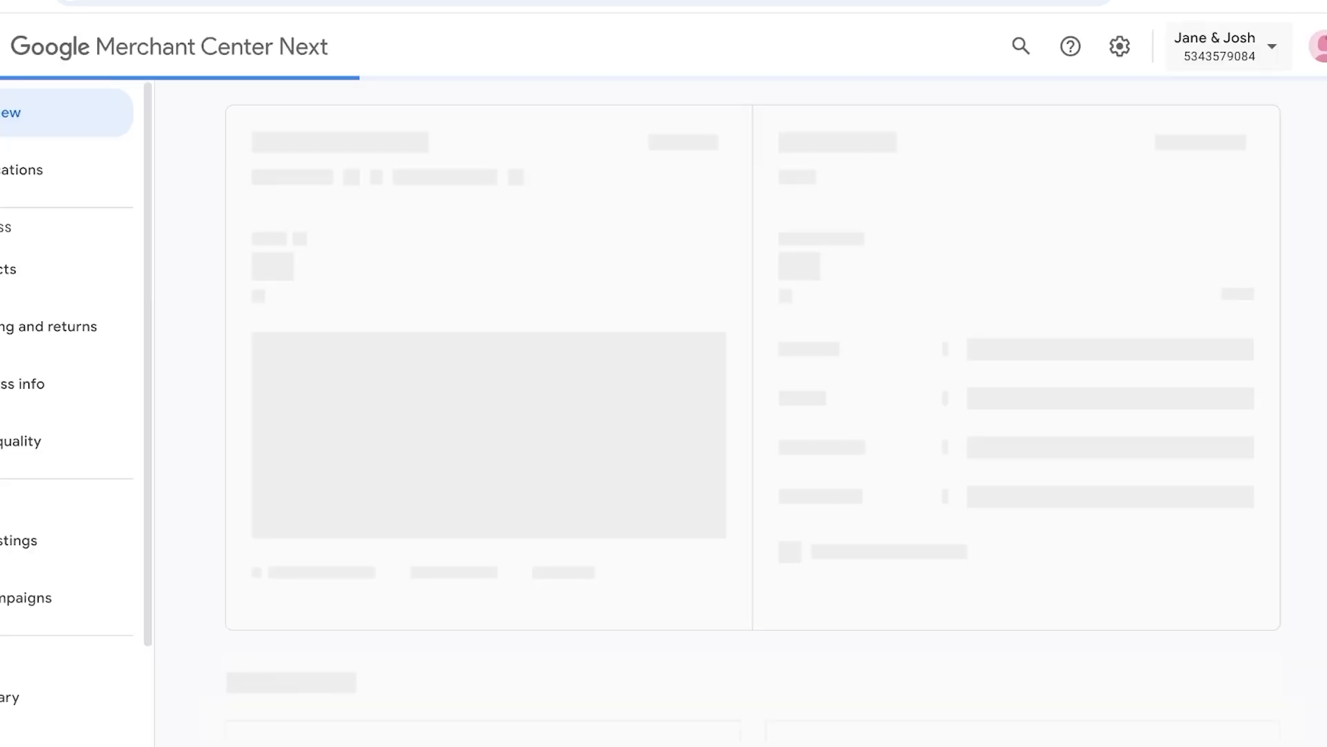
# Switch Merchant Center to the Google account that holds the Meraki store and dismiss the Merchant Center Next welcome message
pyautogui.click(1229, 47)
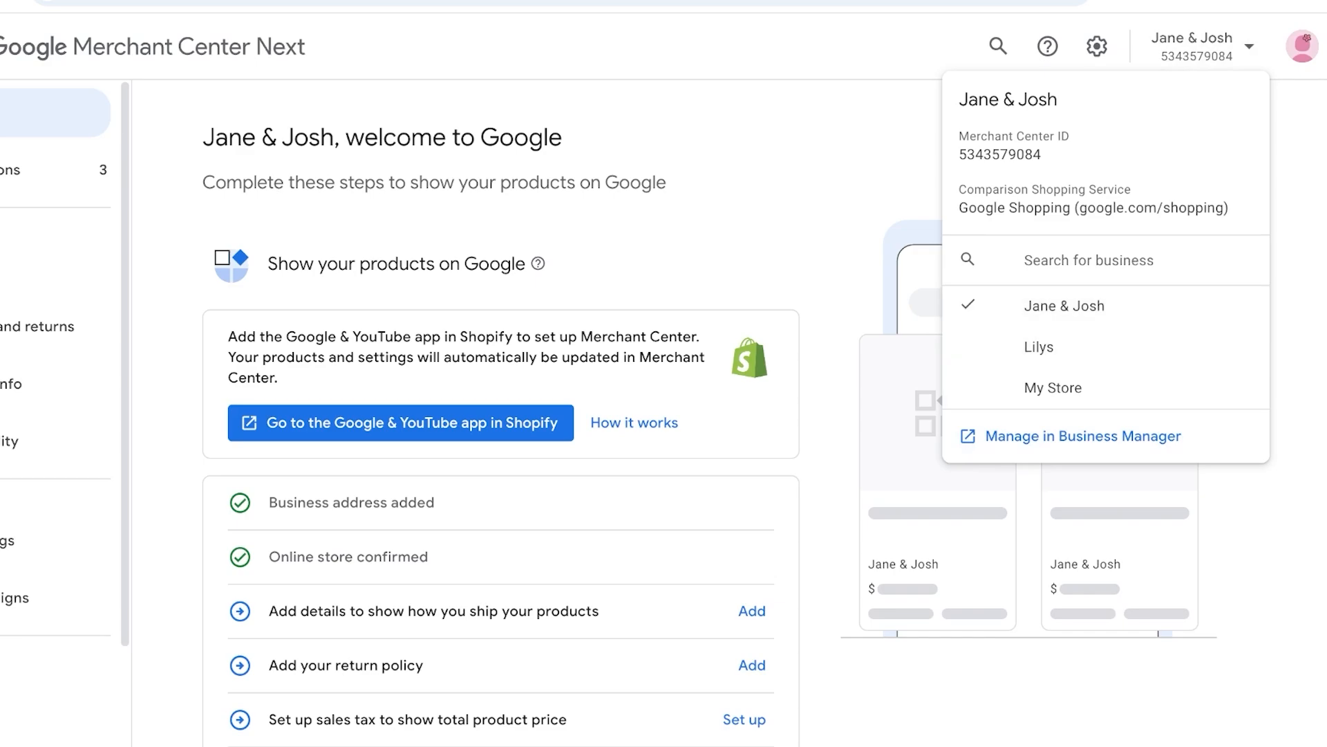
pyautogui.click(1302, 46)
pyautogui.click(1134, 352)
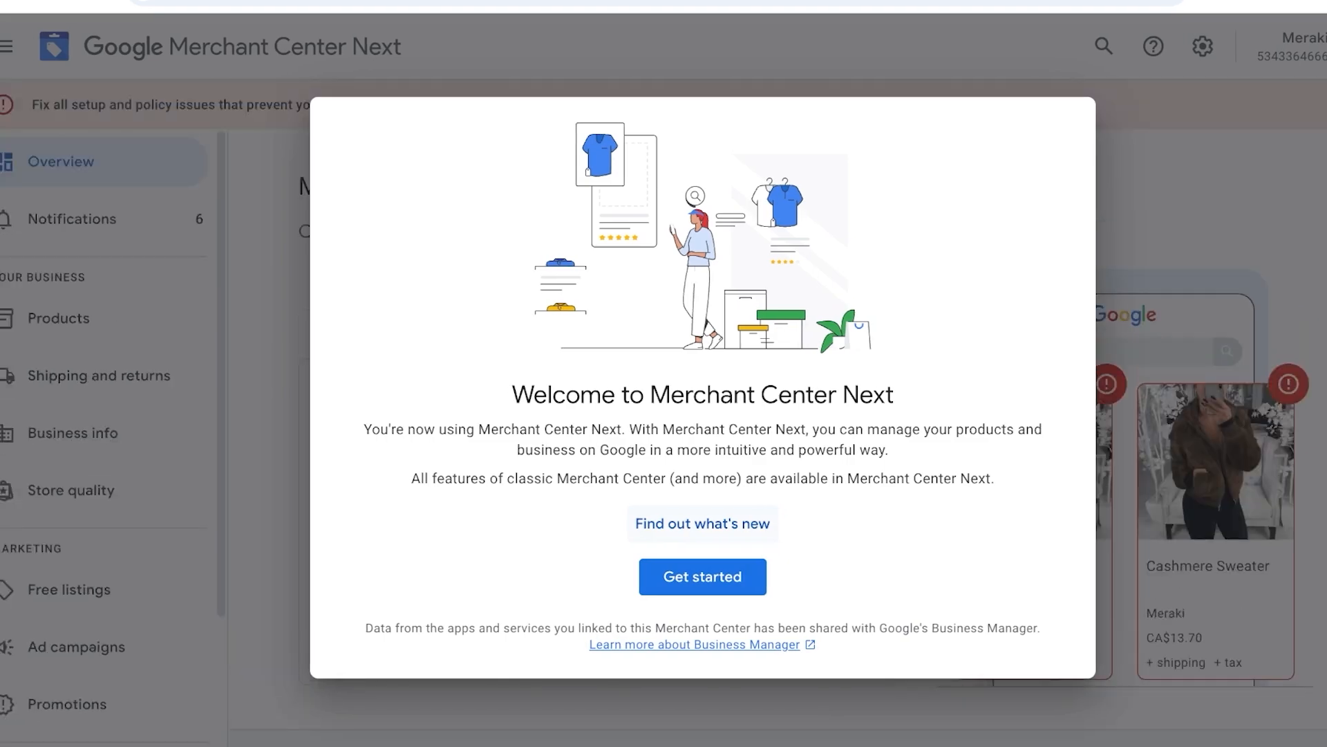
pyautogui.click(702, 576)
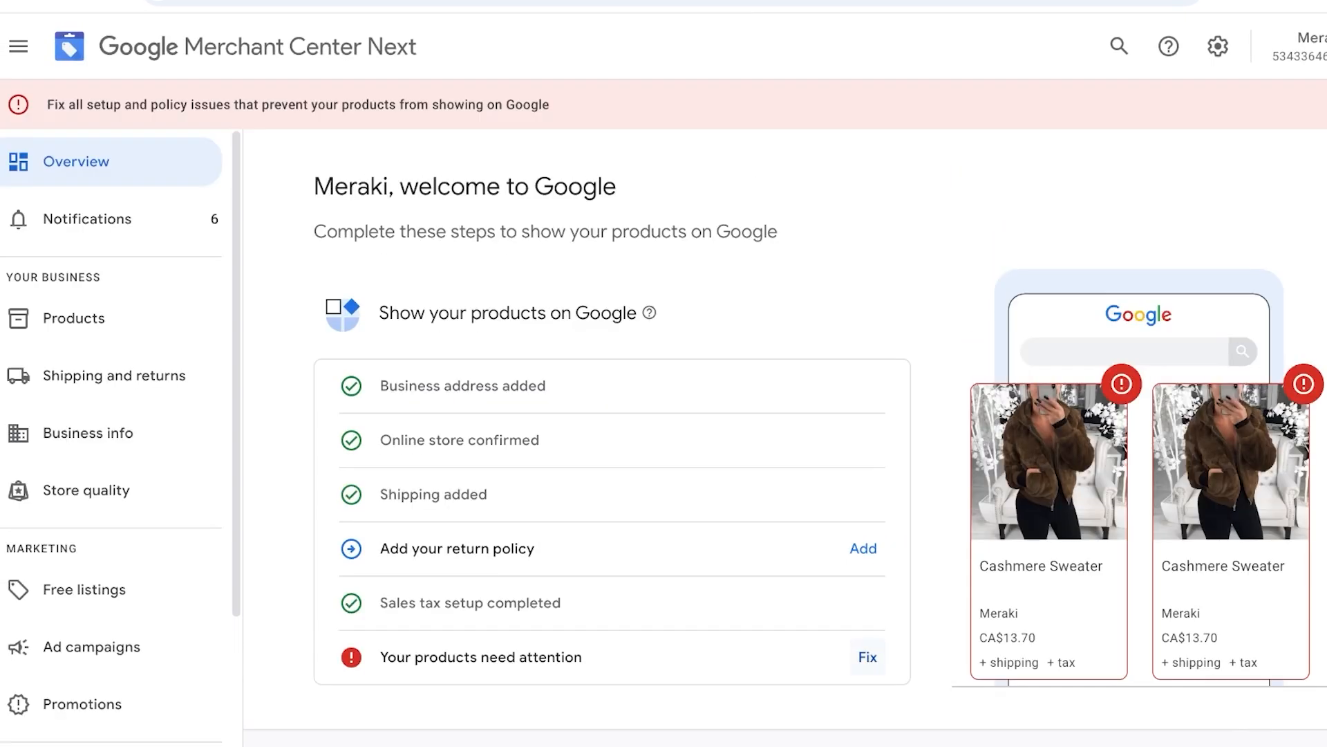
# Check Meraki's products needing attention and switch back to the Google account with the Jane & Josh store
pyautogui.click(866, 657)
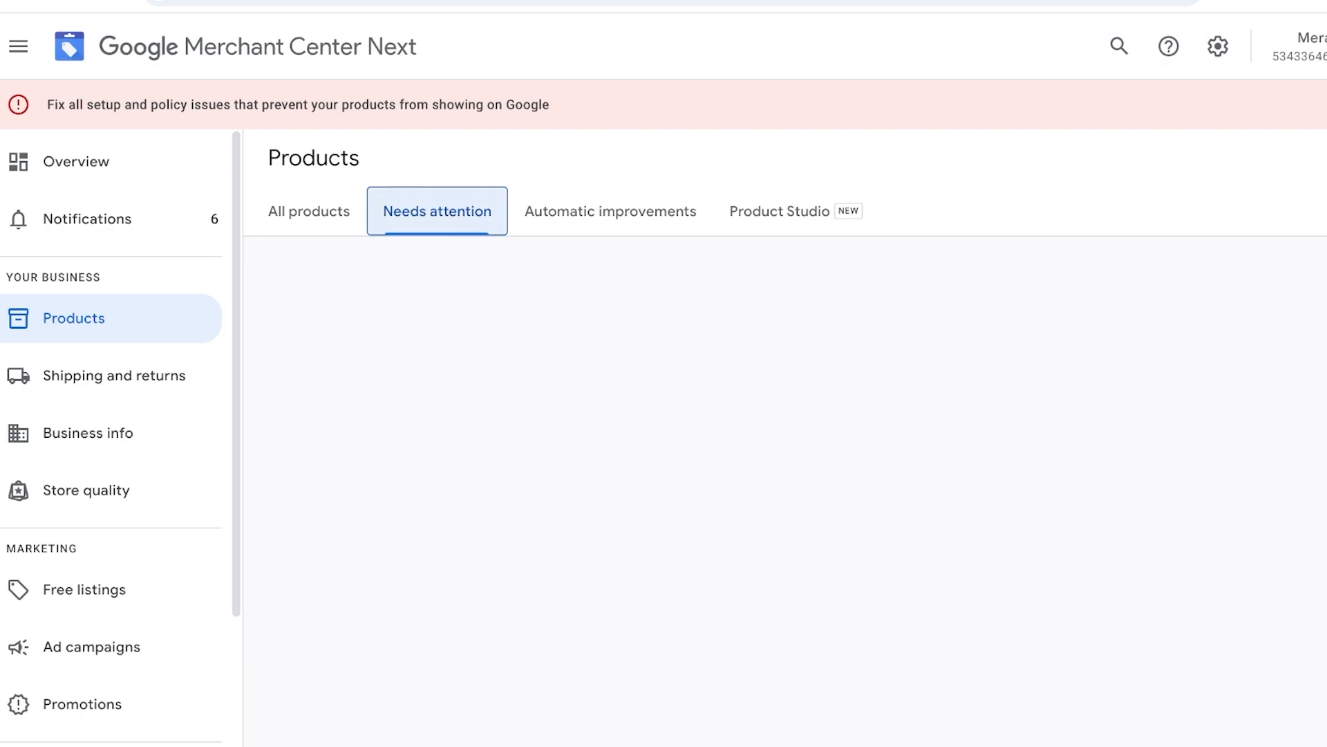
pyautogui.click(76, 162)
pyautogui.click(1324, 47)
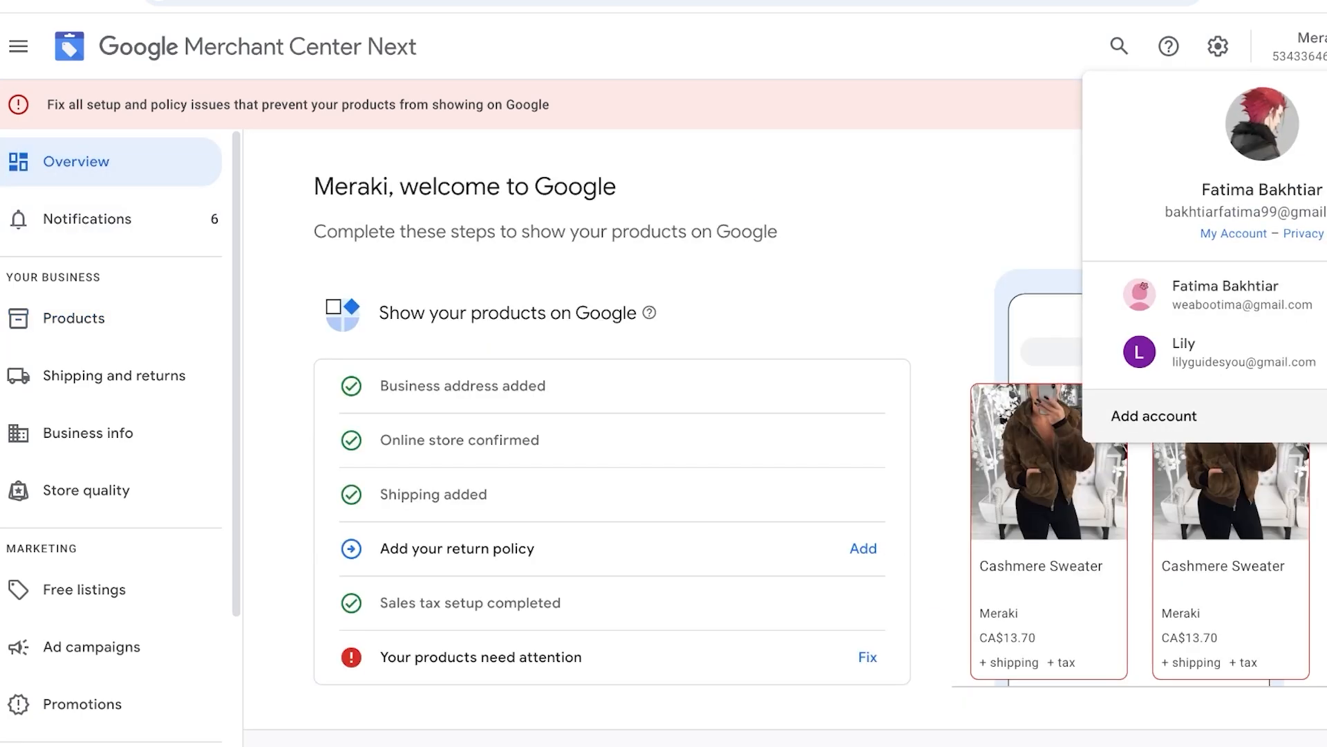
pyautogui.click(1251, 296)
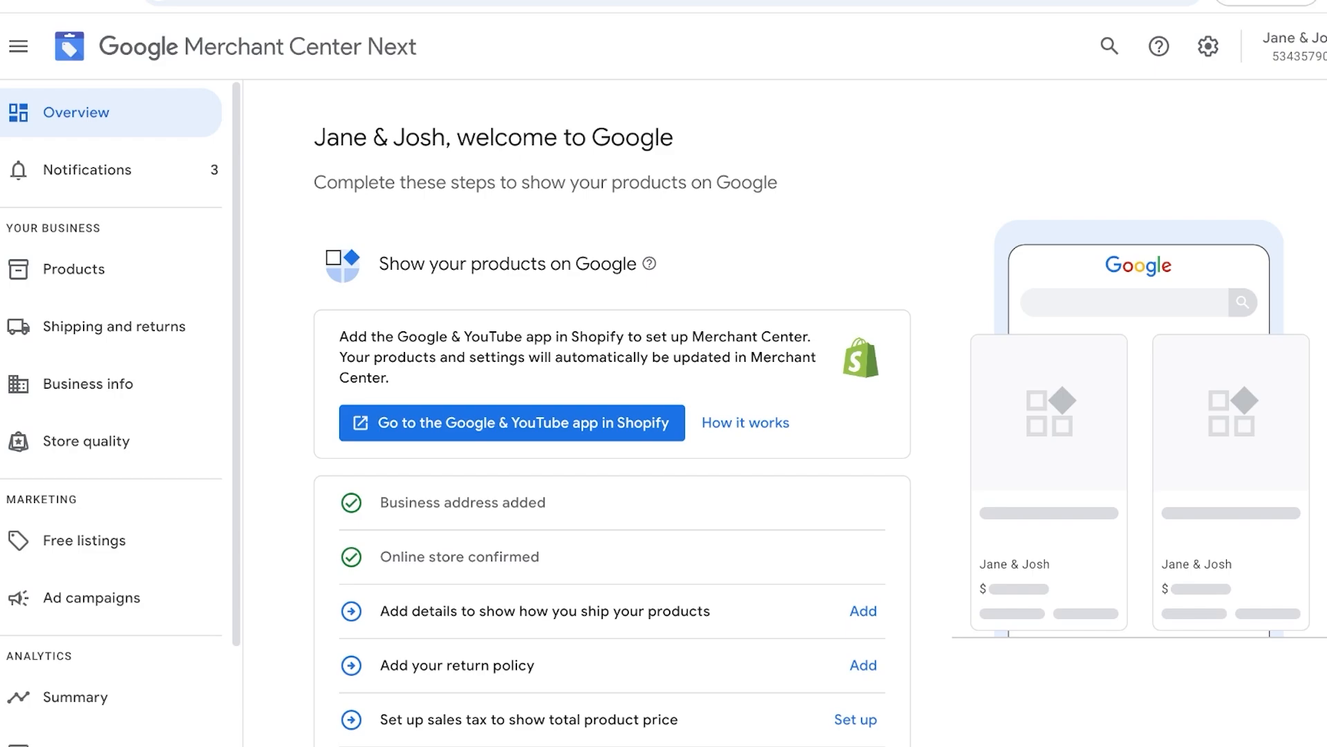
# Switch to Shopify with the saved account and open the Shopify App Store from the store's Apps and sales channels settings
pyautogui.press('super+t')
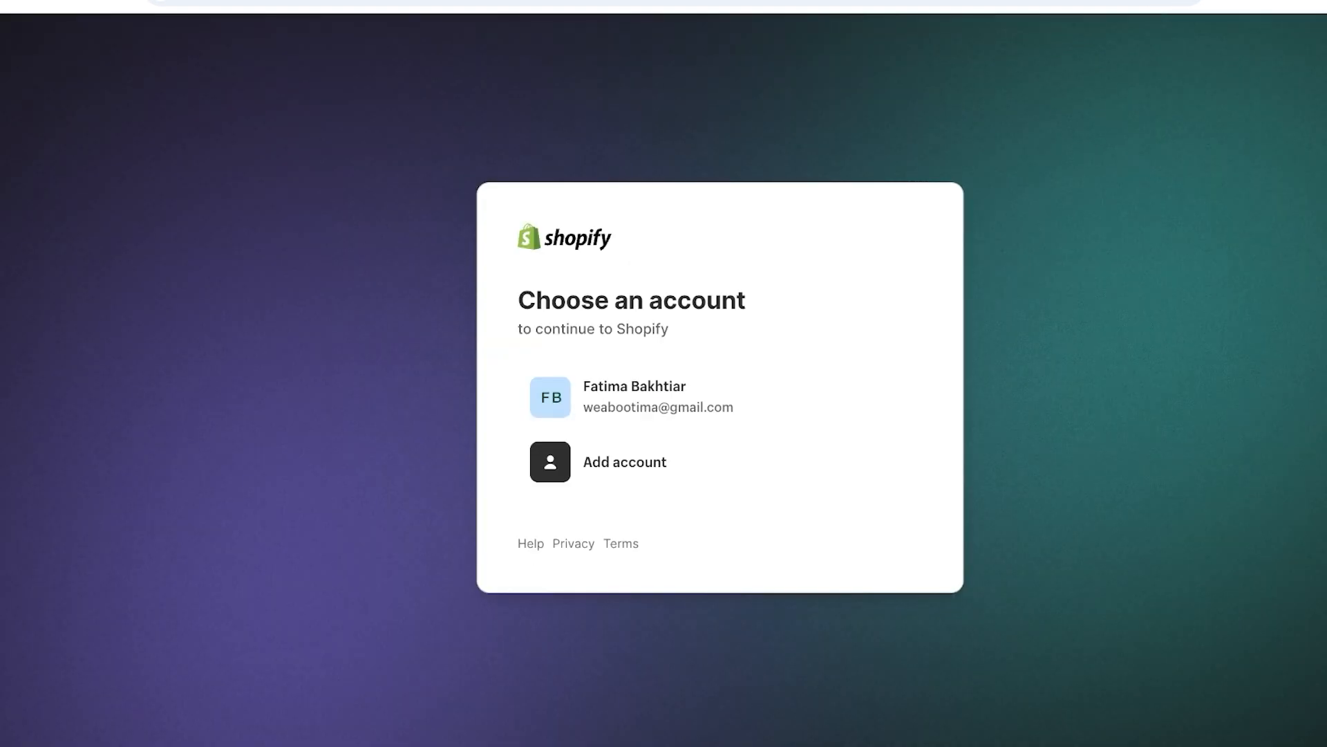
pyautogui.click(720, 396)
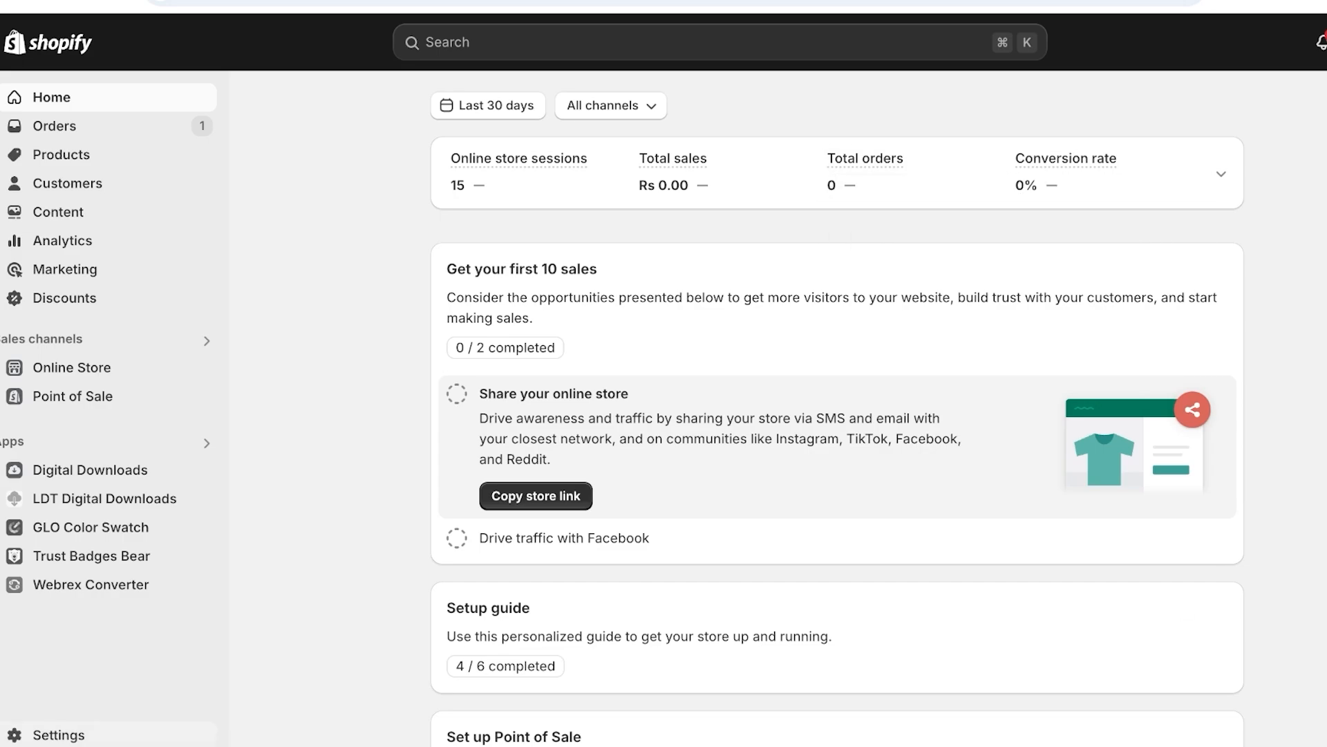
pyautogui.click(59, 735)
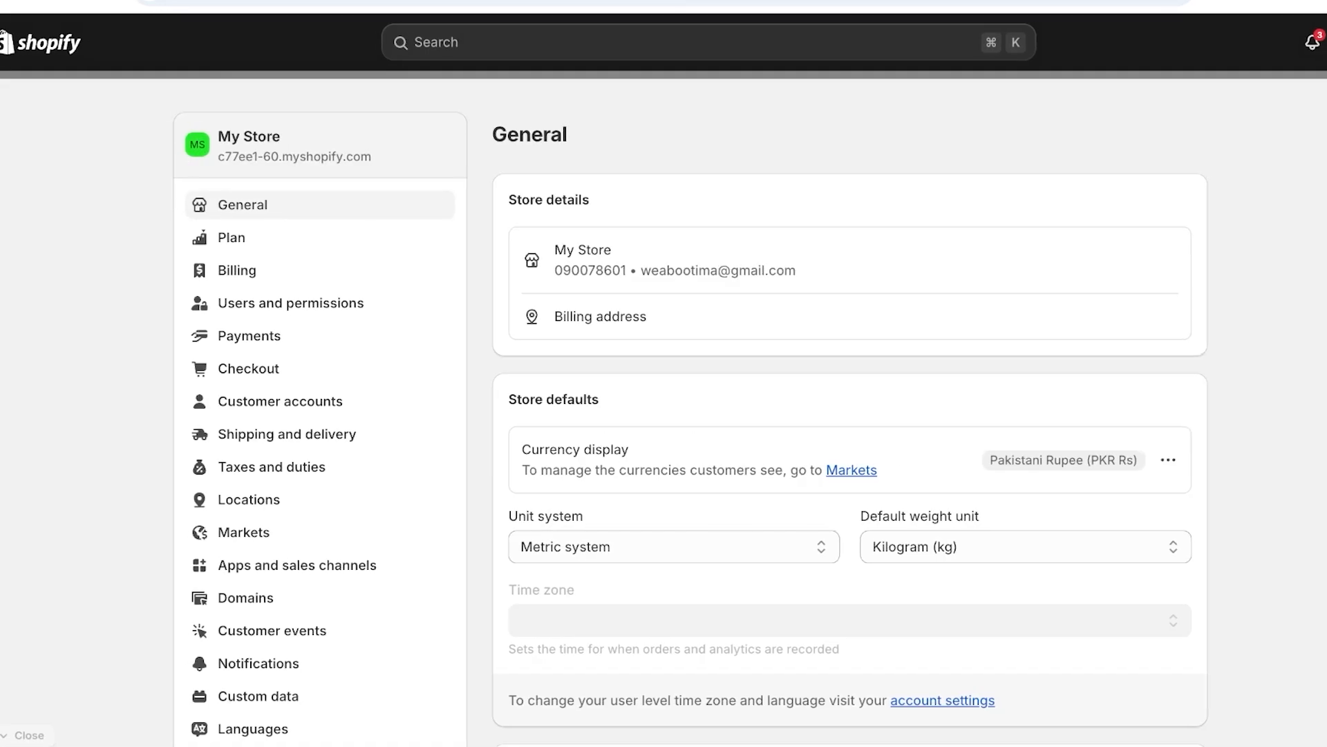
pyautogui.click(298, 565)
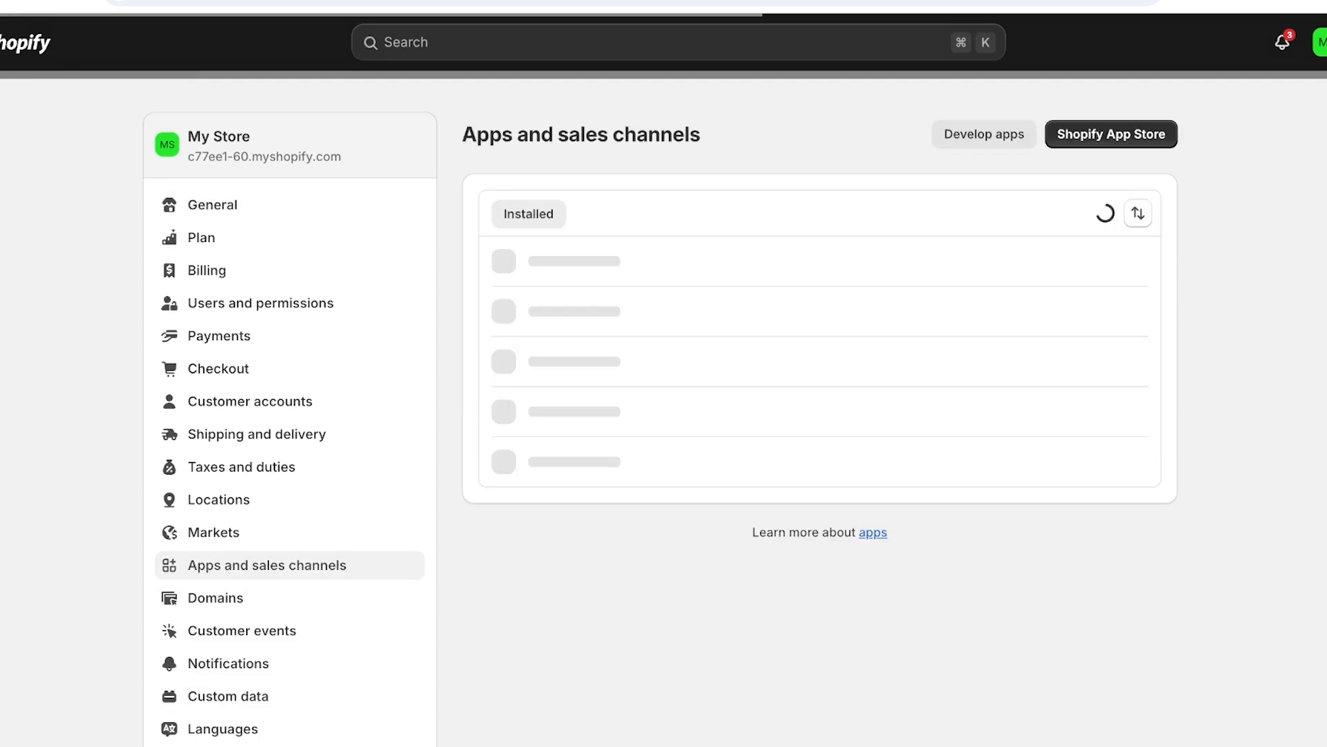
pyautogui.click(1111, 134)
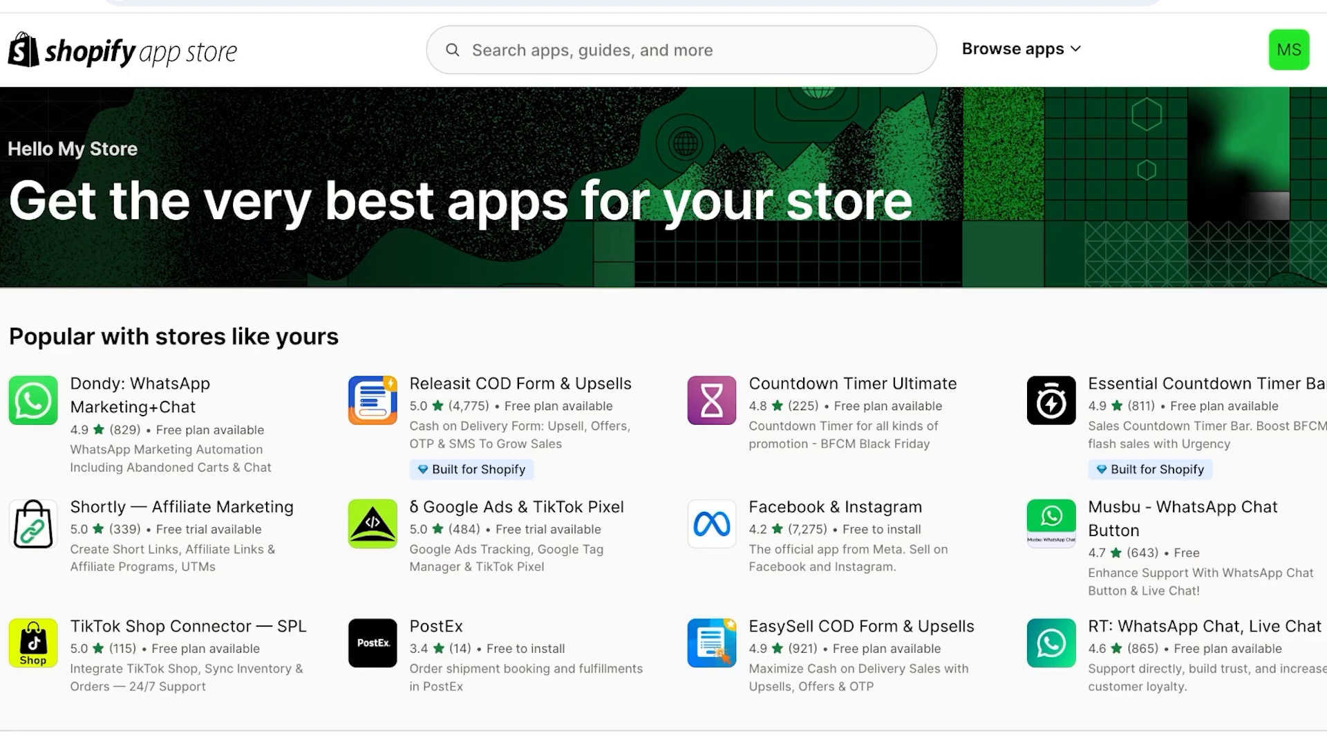
# Search the Shopify App Store for "google" and open the Google & YouTube app listing
pyautogui.click(592, 50)
pyautogui.write('googl')
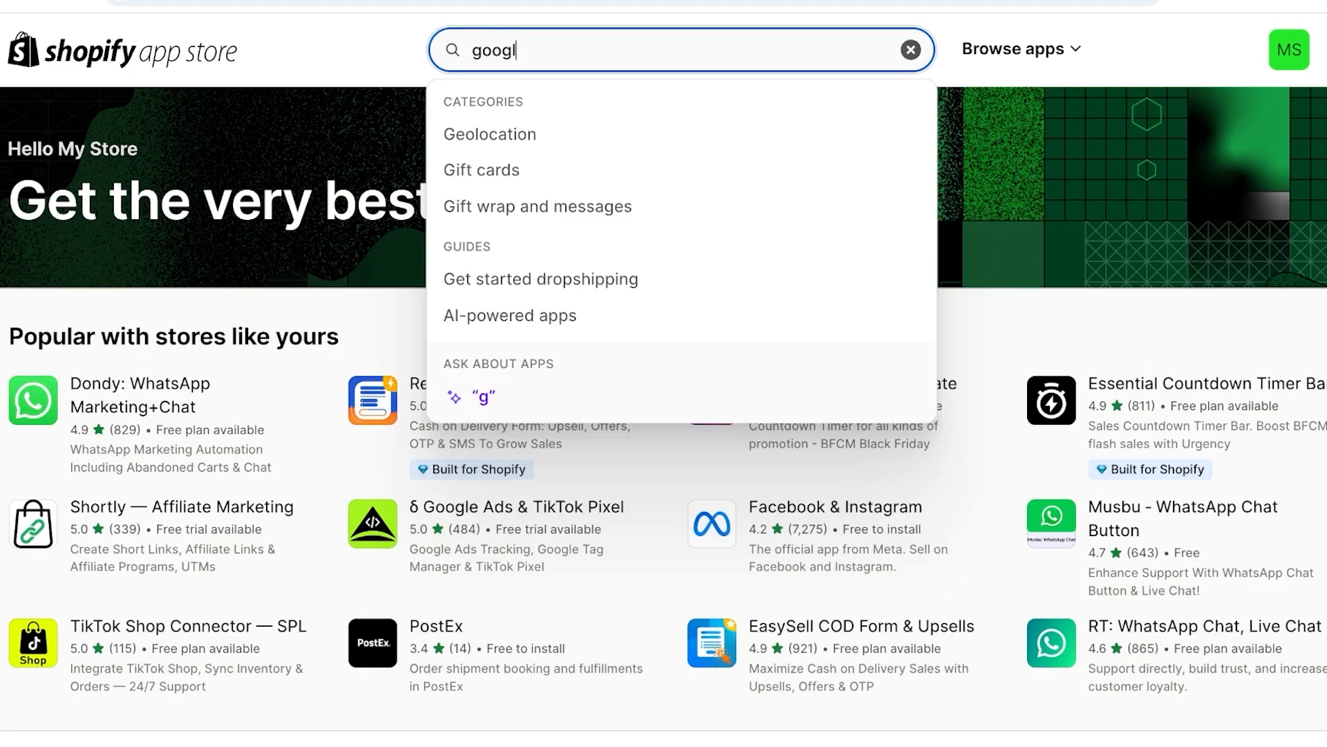
pyautogui.write('e')
pyautogui.press('Return')
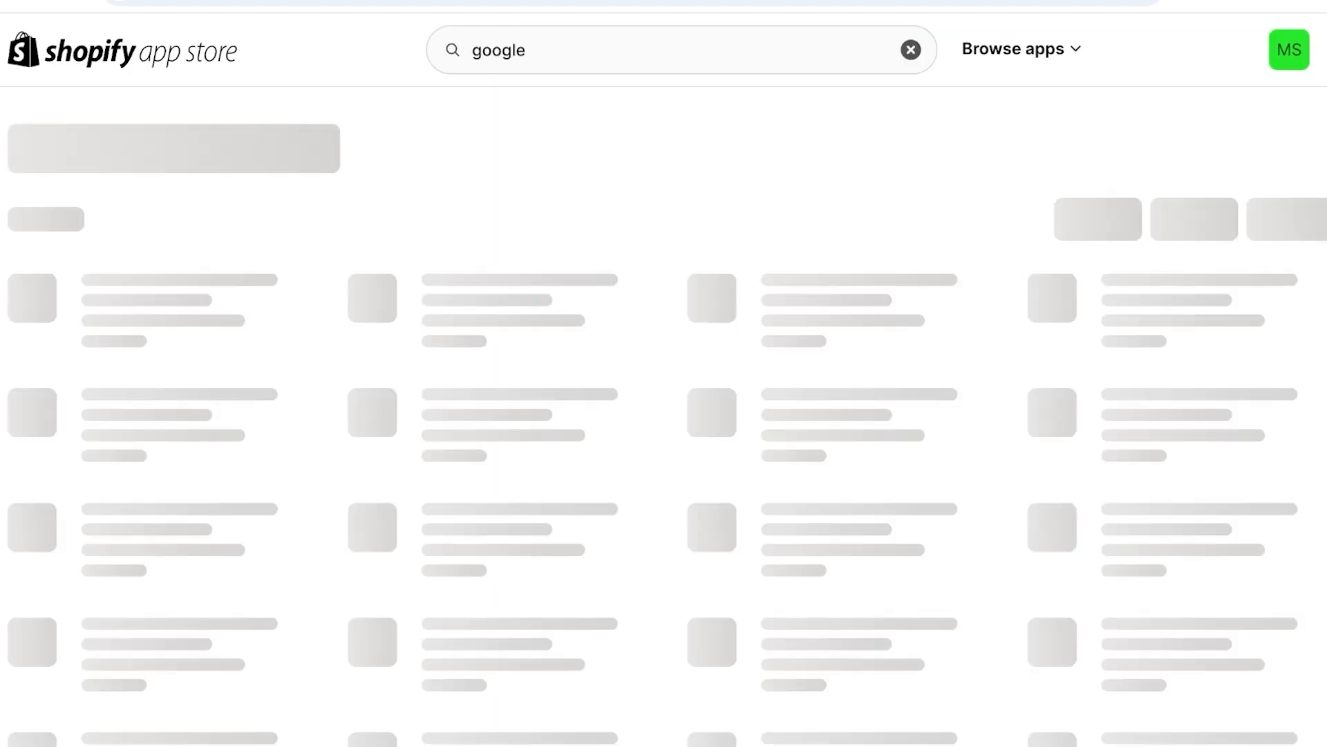
pyautogui.click(140, 408)
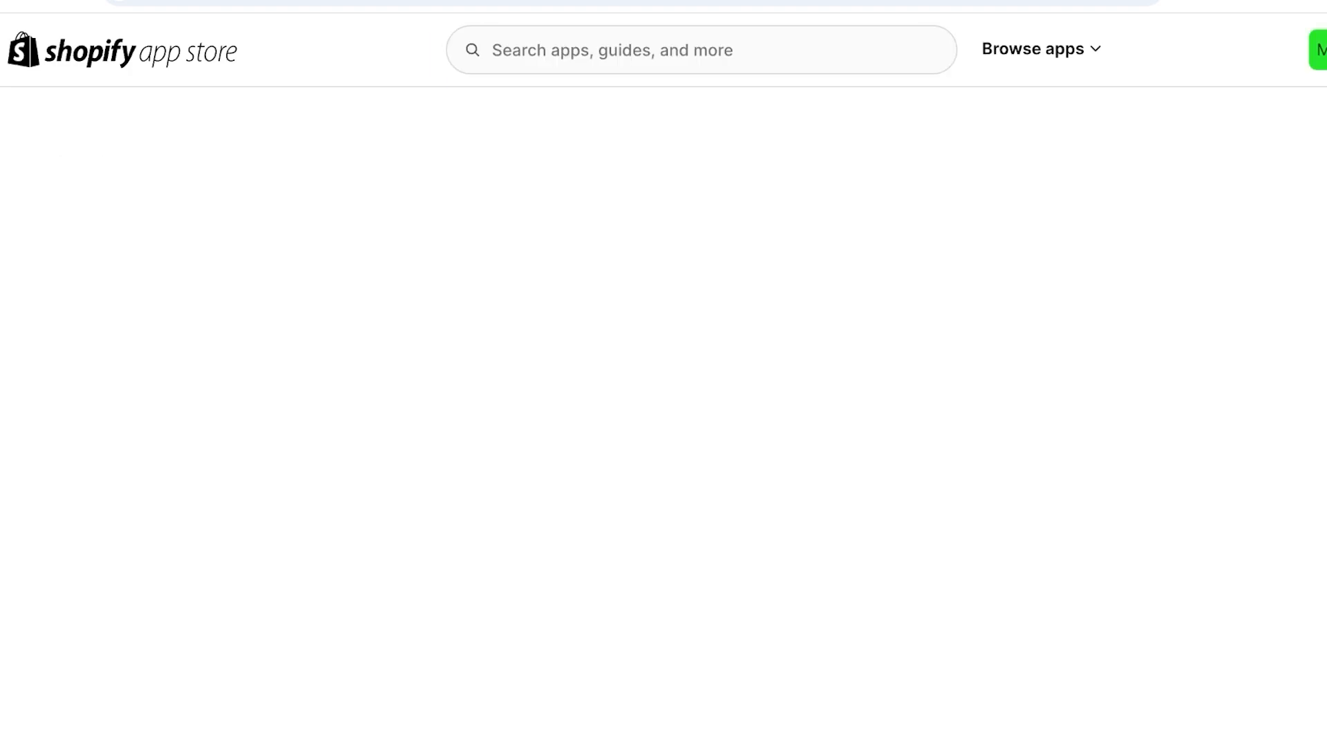
# Install the Google & YouTube app in the store and pin it among the sales channels
pyautogui.click(160, 552)
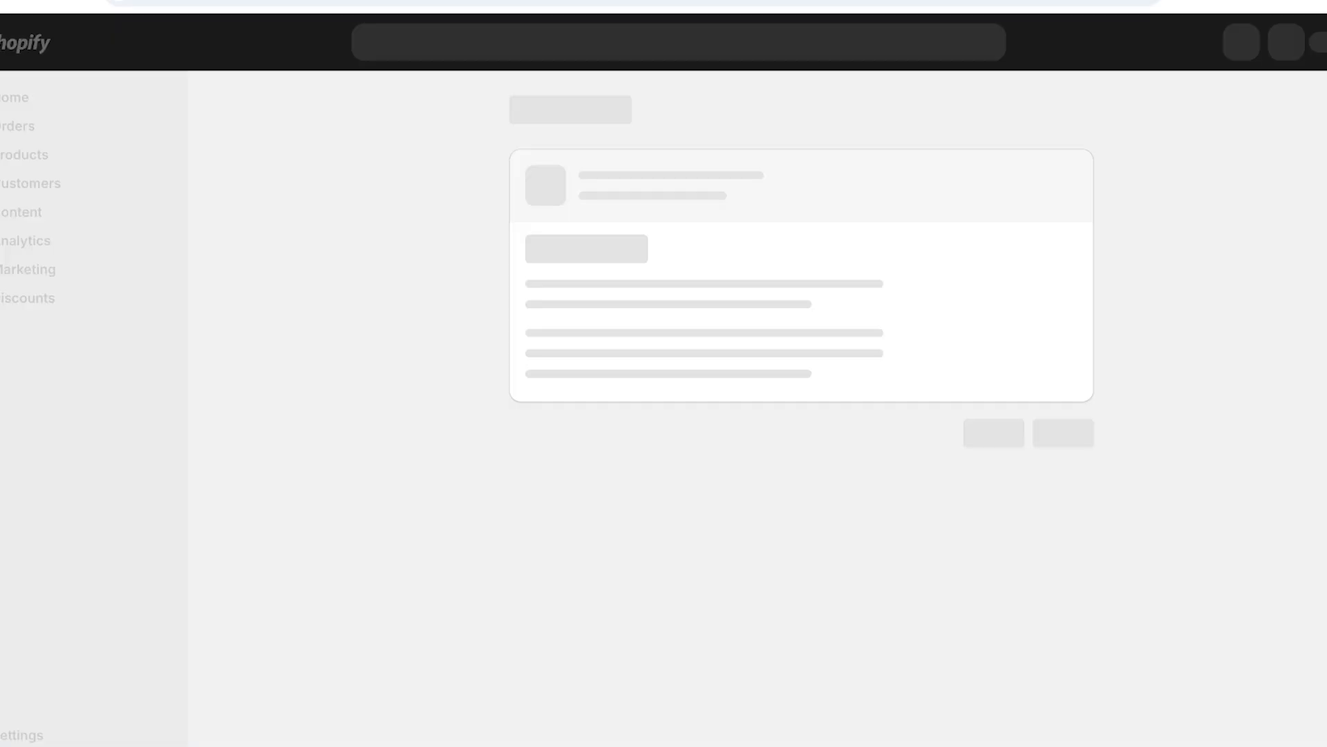
pyautogui.click(1091, 514)
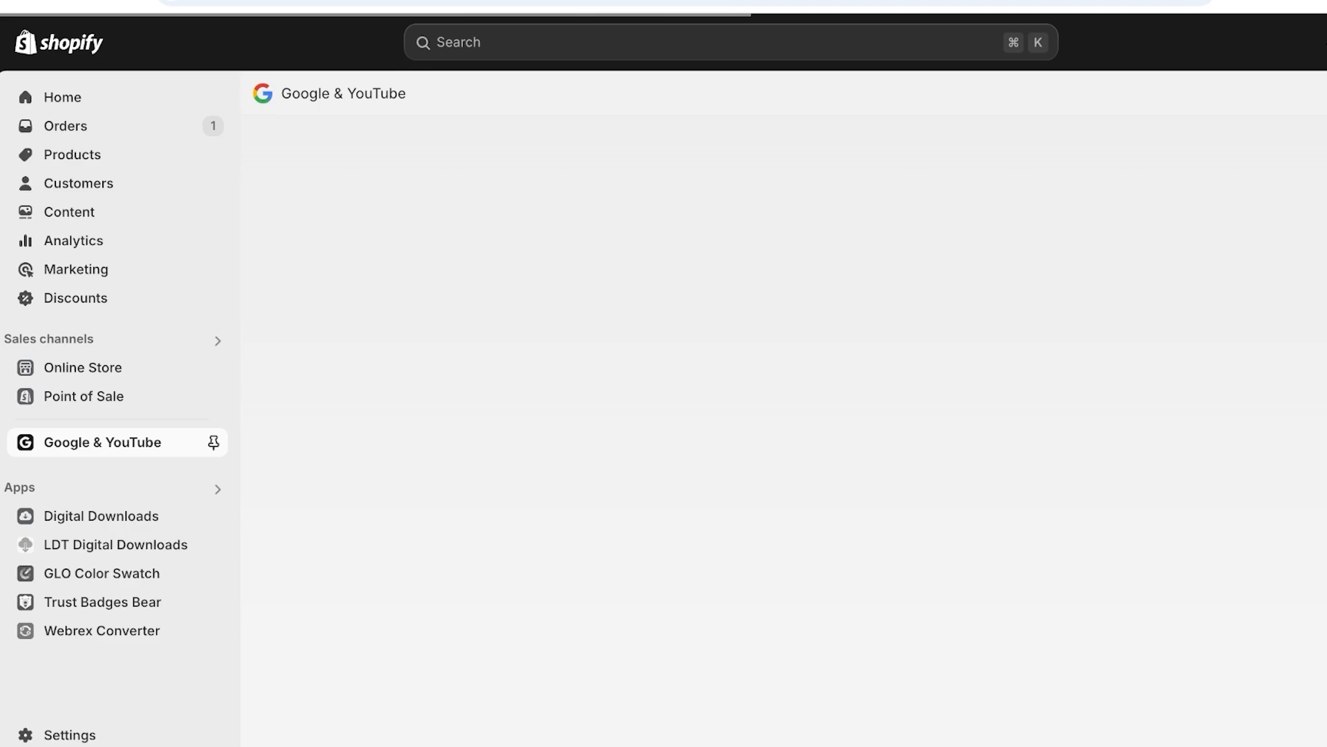
pyautogui.click(214, 442)
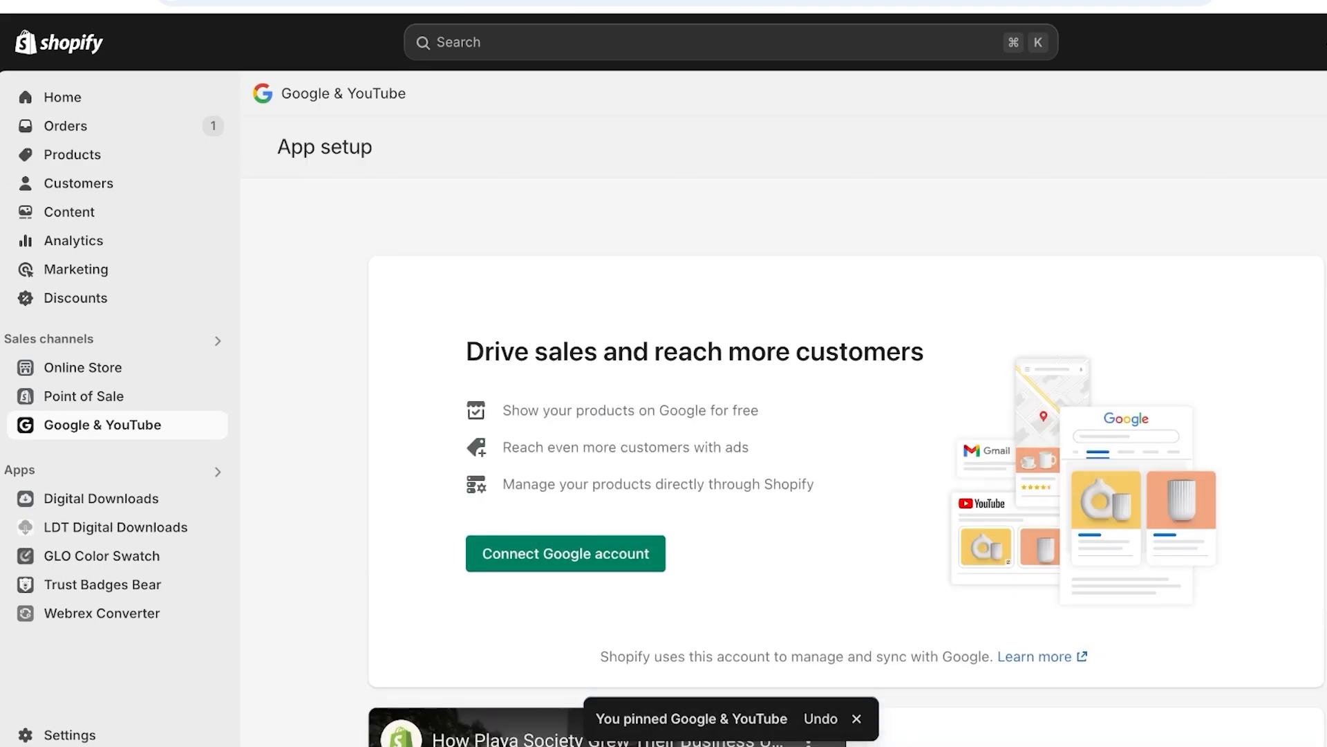
pyautogui.scroll(-4, 846, 456)
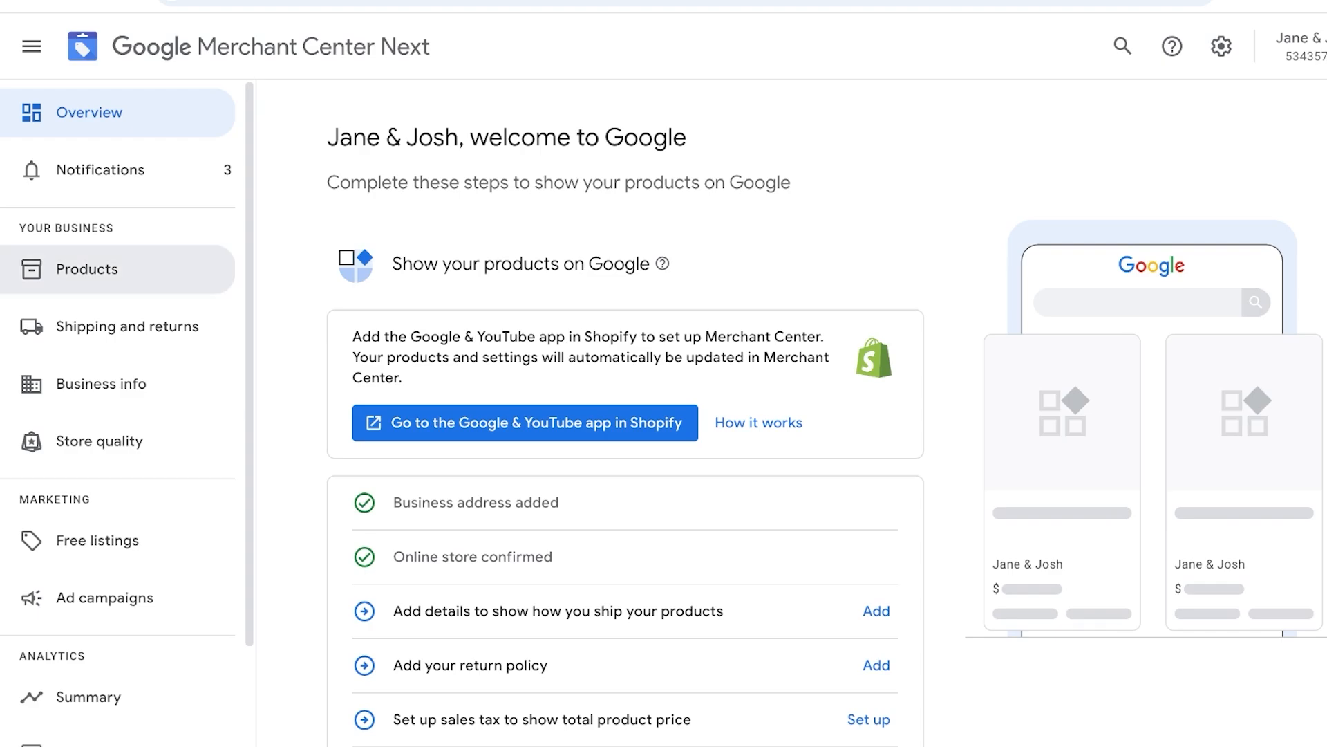
# Switch to Merchant Center, start adding products, and compare the file, Google Sheets template, one by one and API source options
pyautogui.click(87, 269)
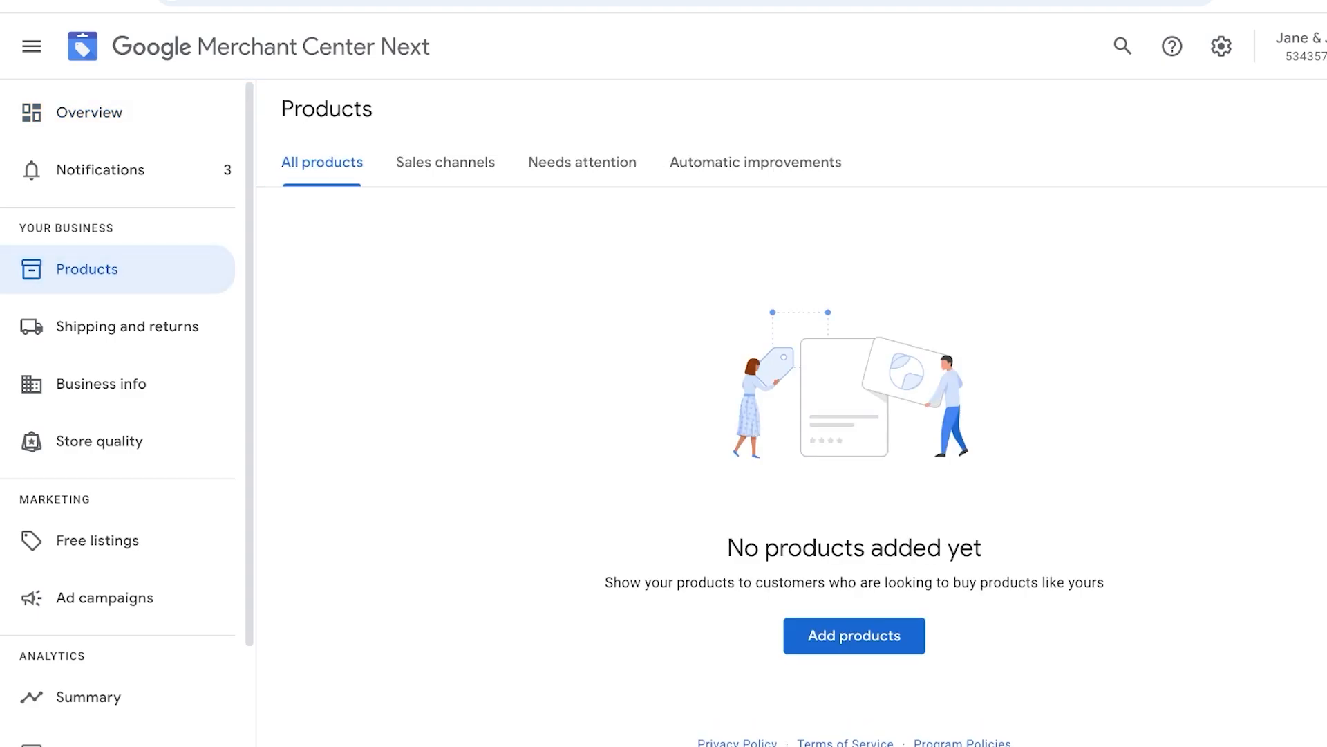
pyautogui.click(855, 636)
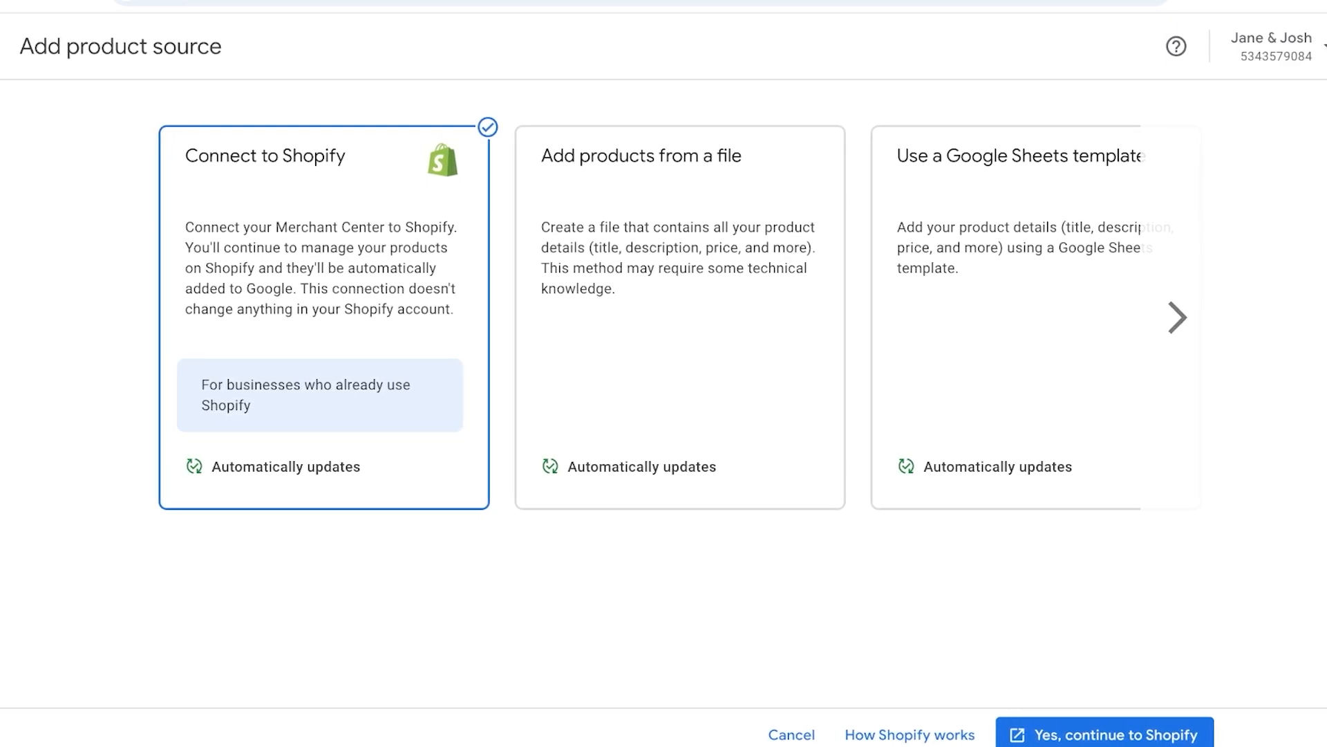
pyautogui.click(680, 318)
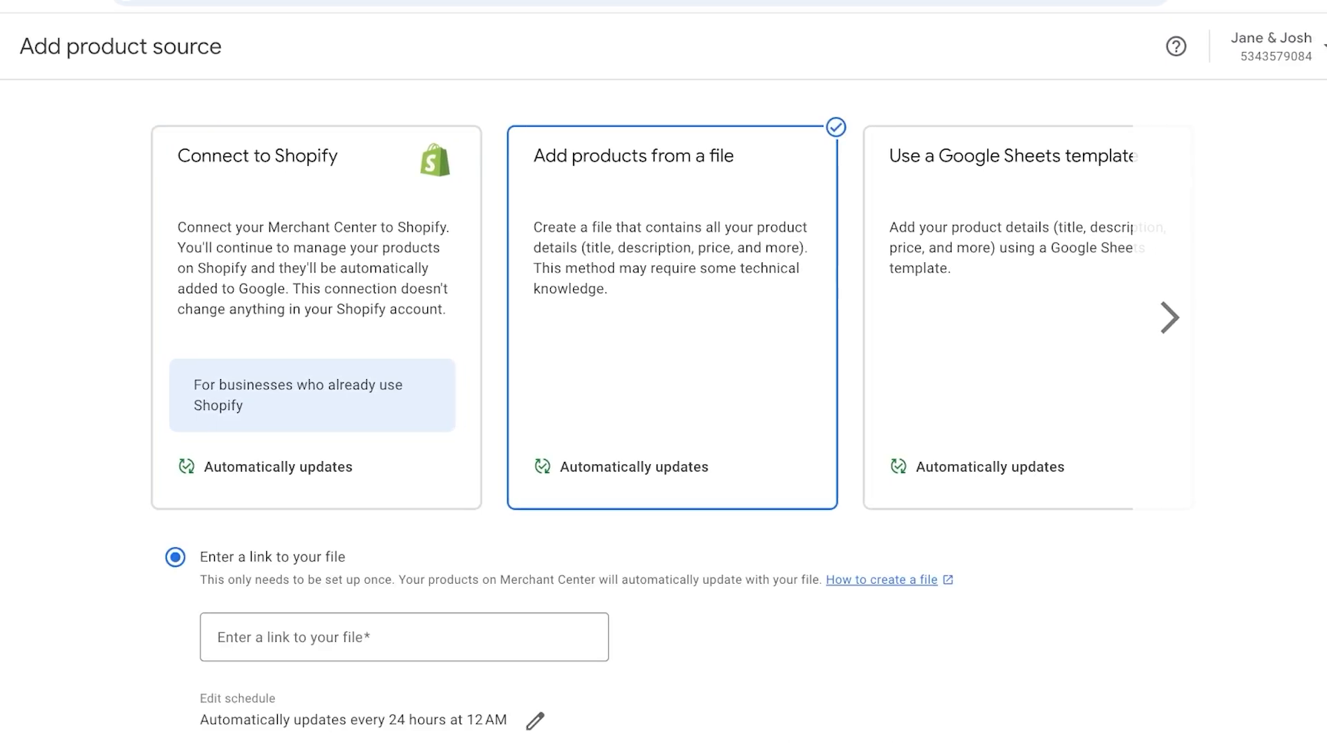
pyautogui.click(1002, 318)
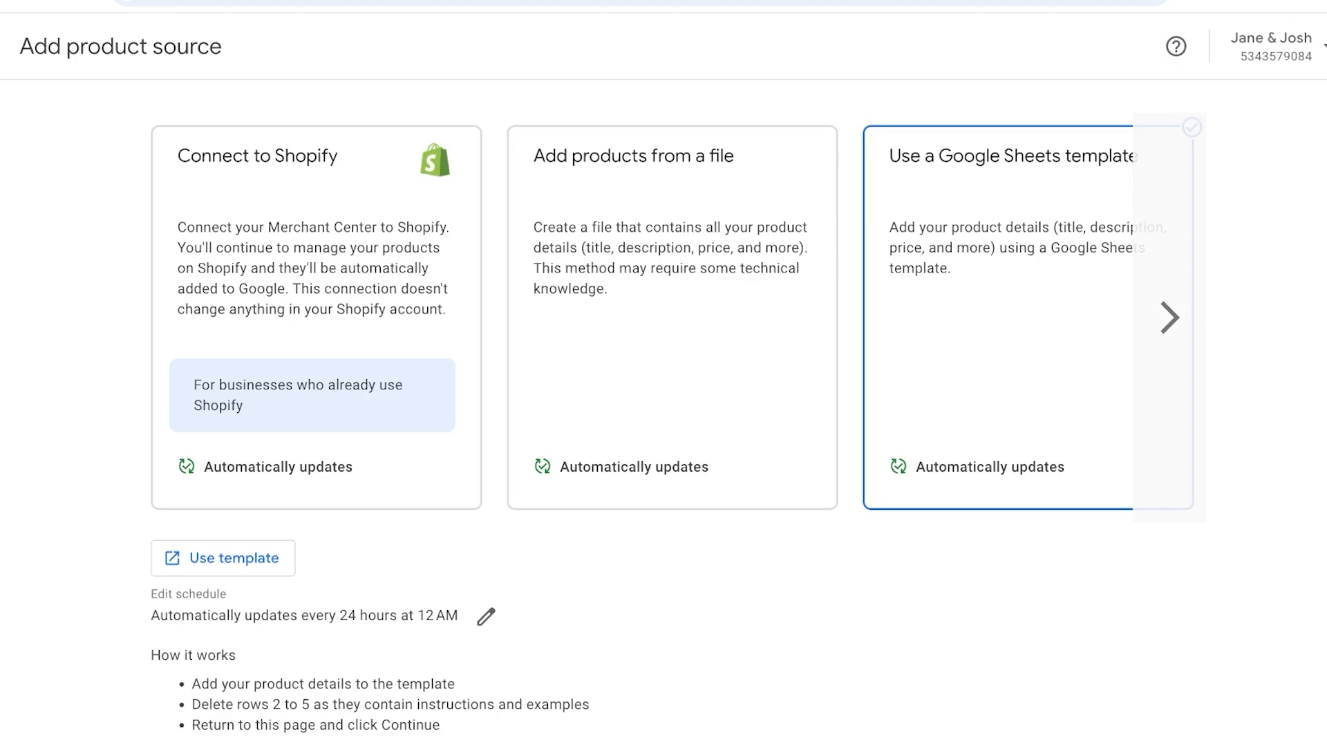
pyautogui.click(1169, 317)
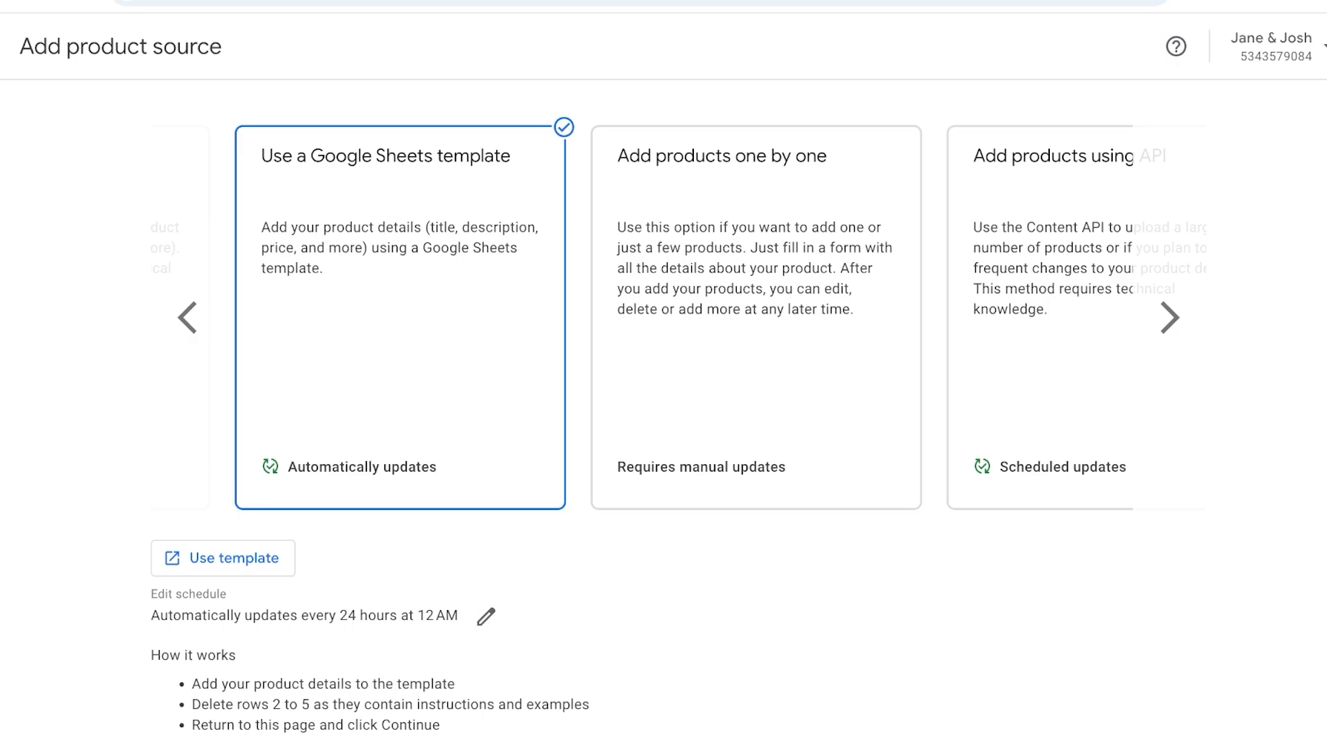
pyautogui.click(757, 318)
pyautogui.click(1175, 318)
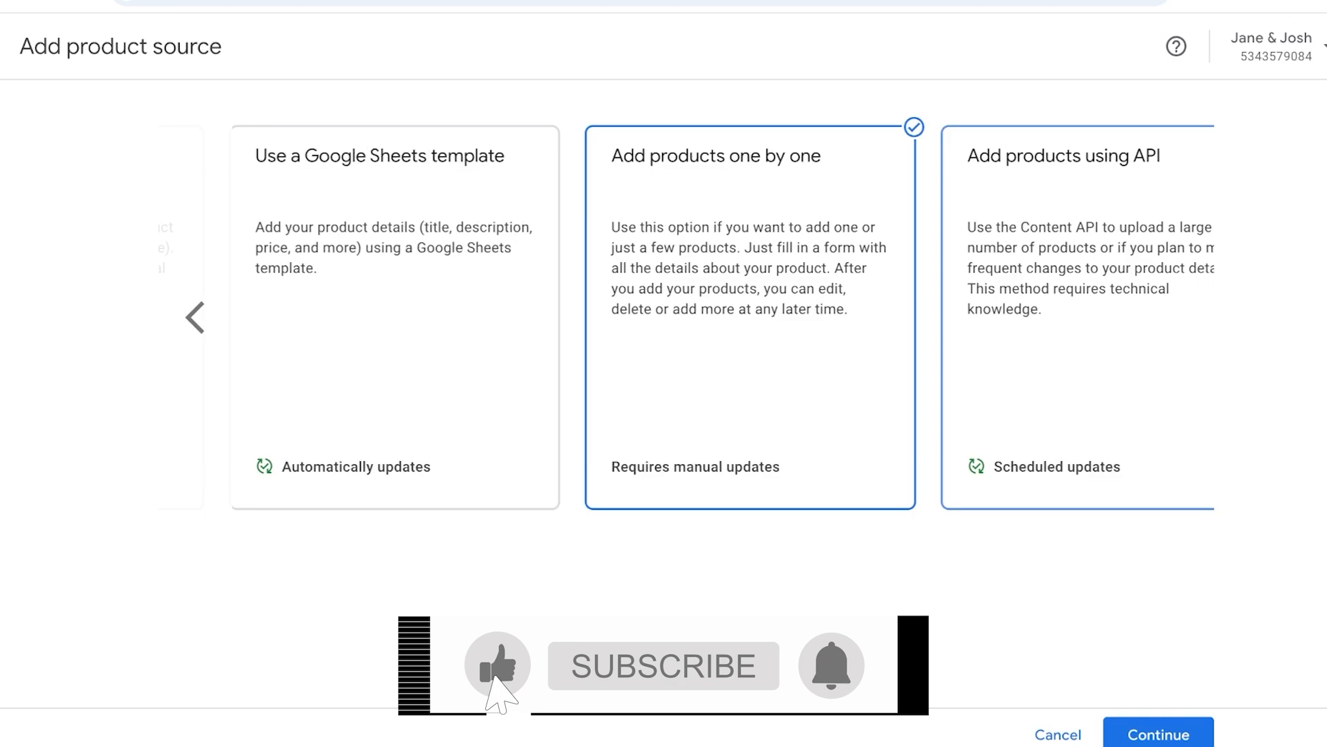
pyautogui.click(1092, 318)
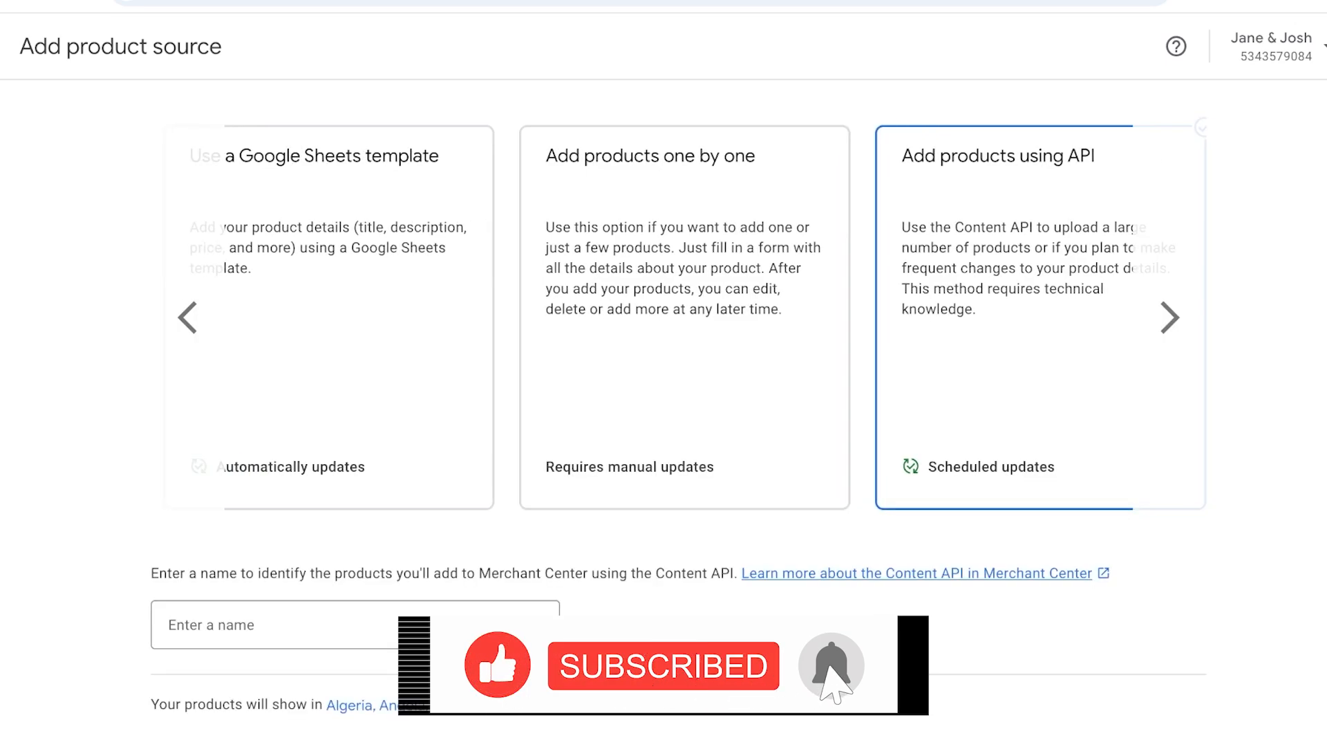
# Choose adding products one by one as the product source and continue to the product form
pyautogui.click(684, 318)
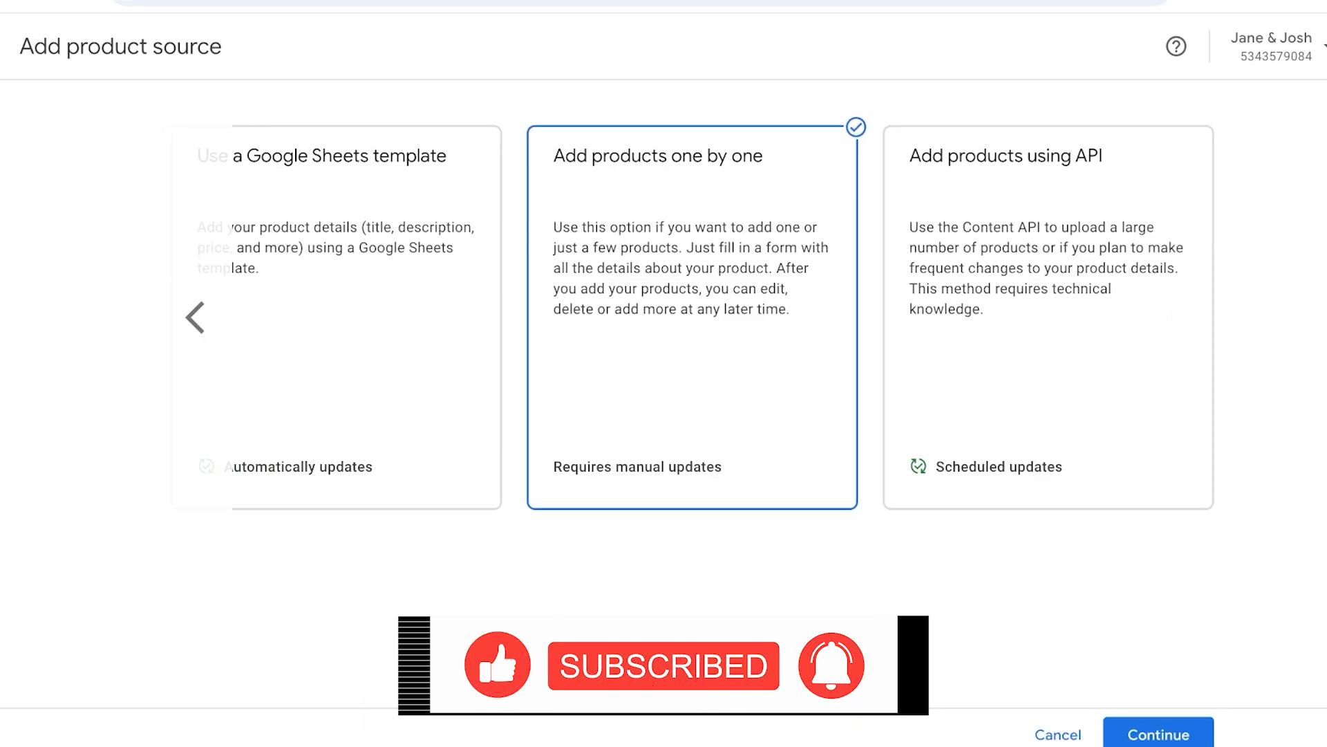
pyautogui.click(195, 318)
pyautogui.click(195, 318)
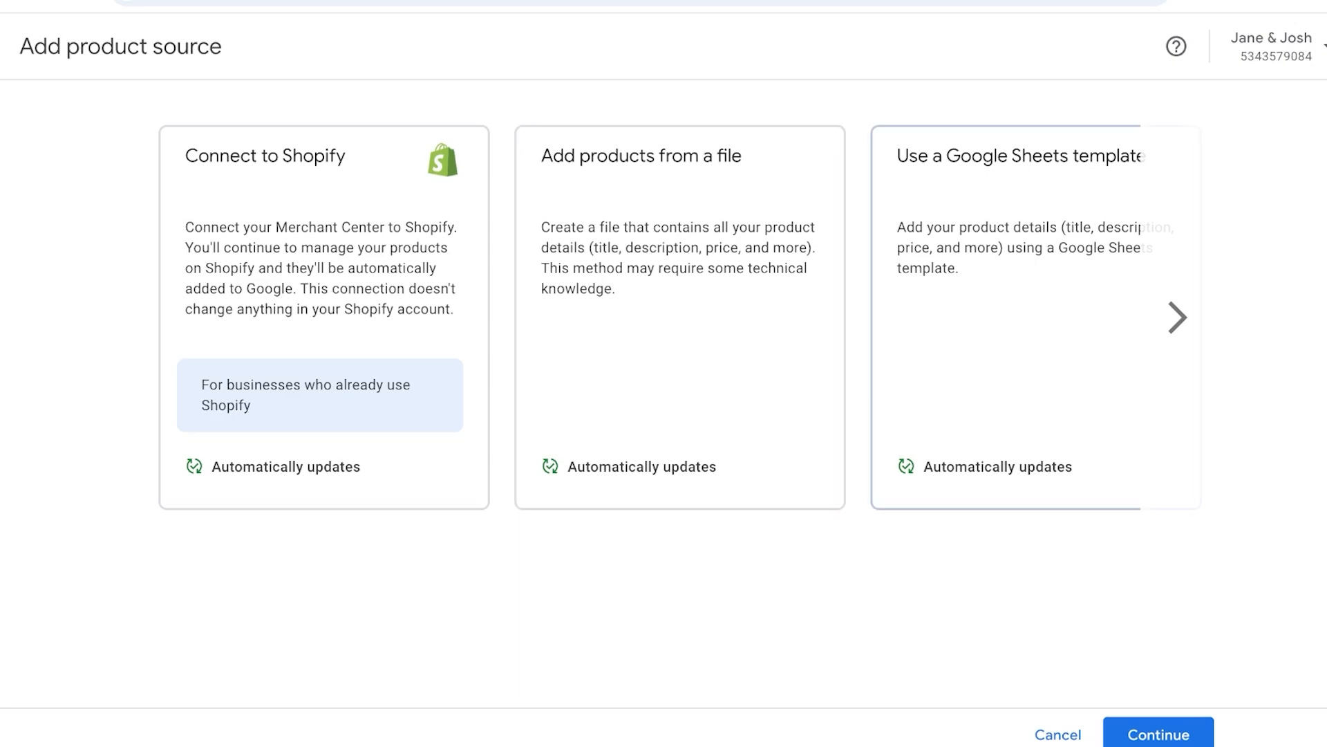
pyautogui.click(1177, 318)
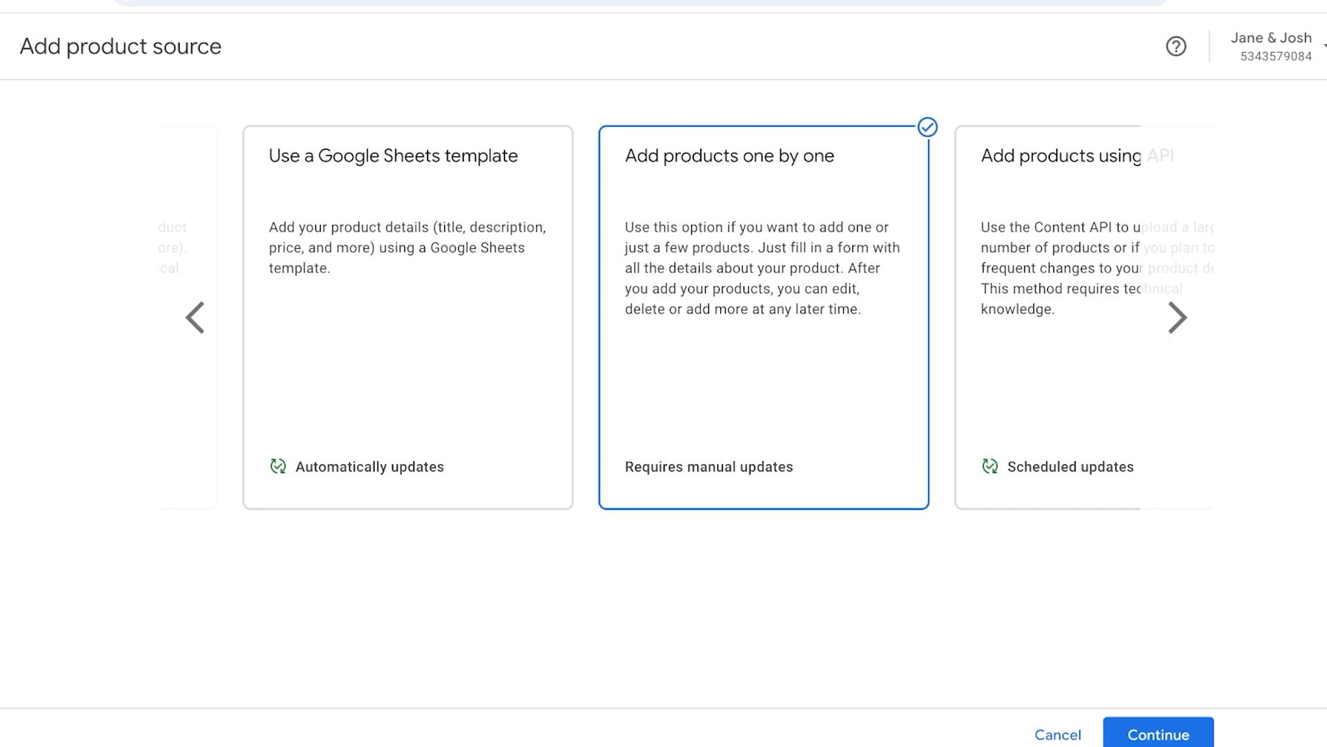
pyautogui.click(1158, 734)
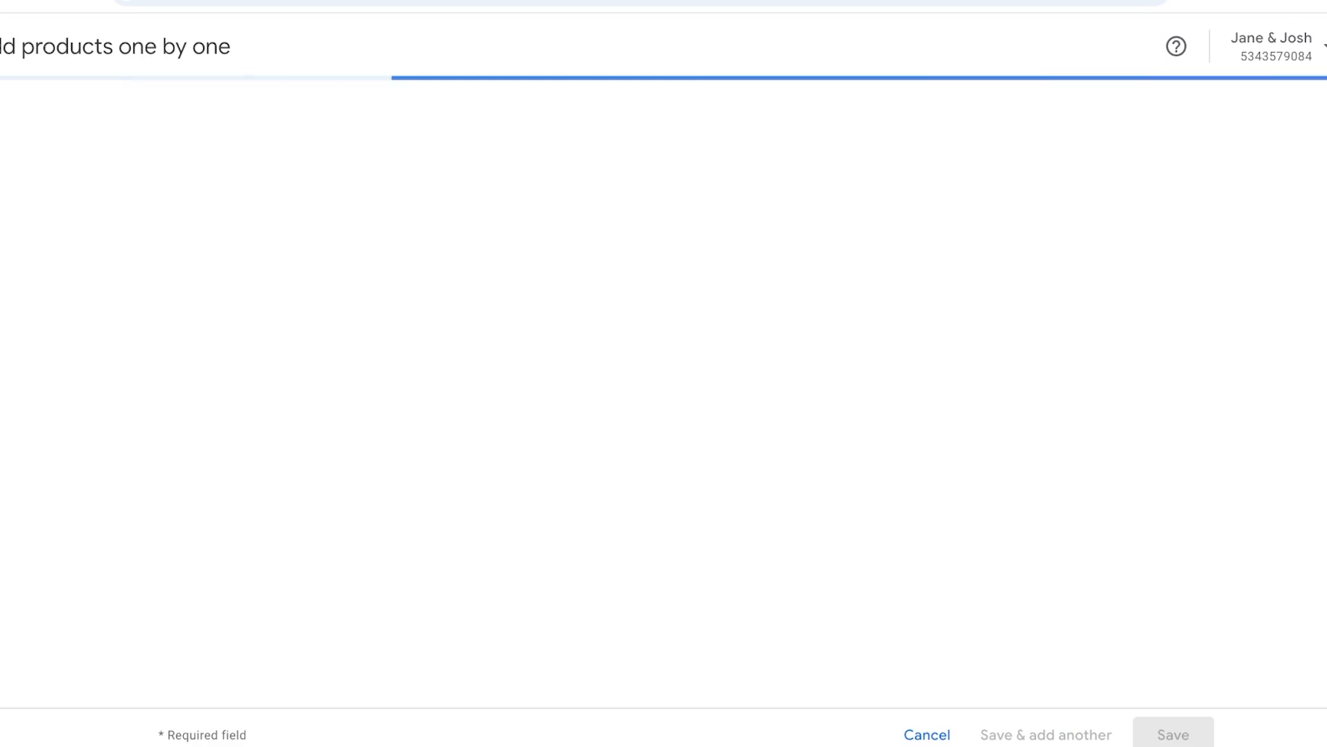
# Switch to Shopify, close the store settings and open the store's product list
pyautogui.click(512, 130)
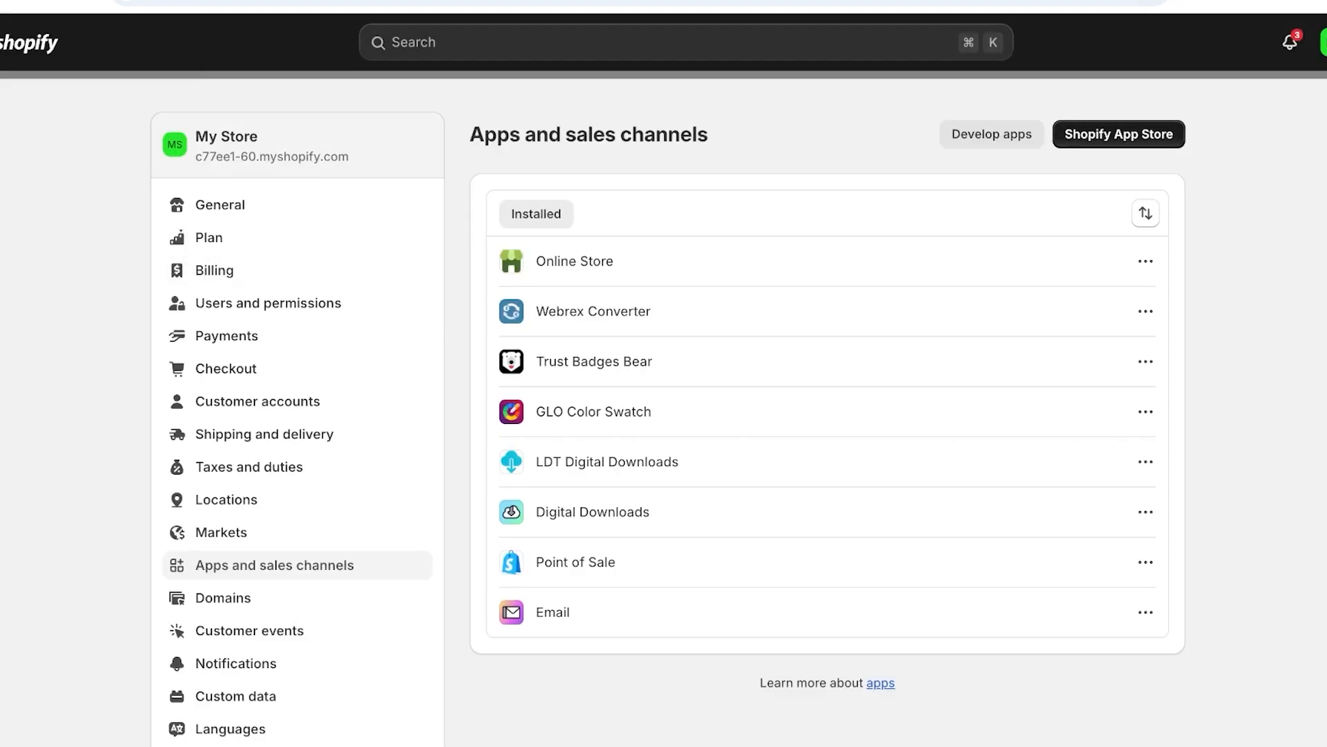
pyautogui.press('Escape')
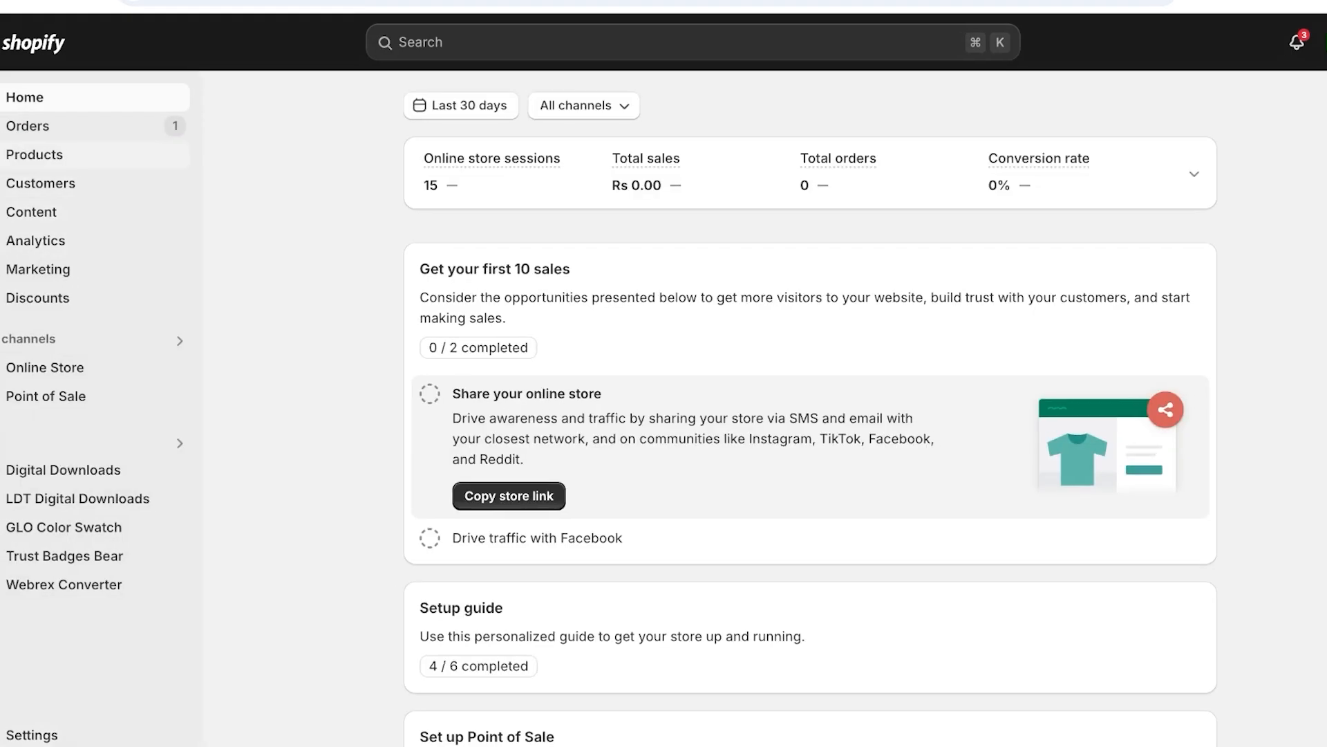
pyautogui.click(67, 155)
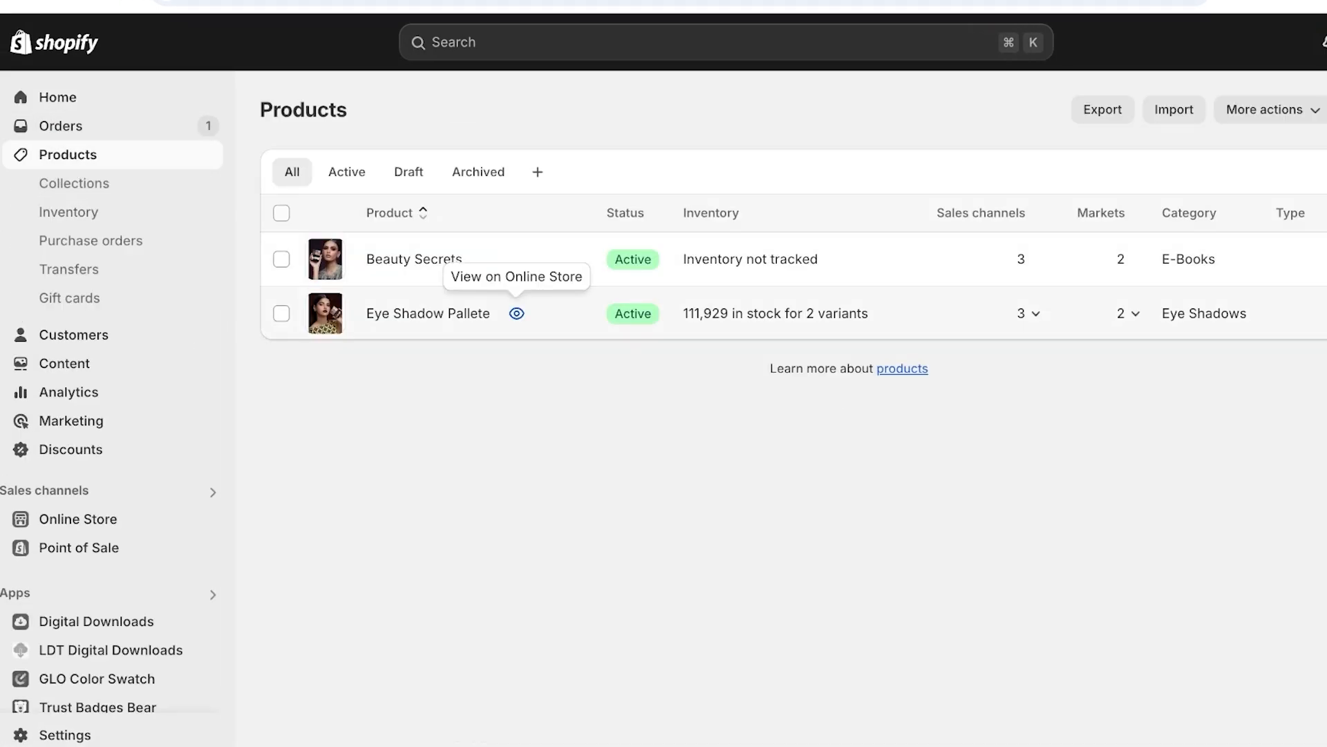
pyautogui.click(517, 313)
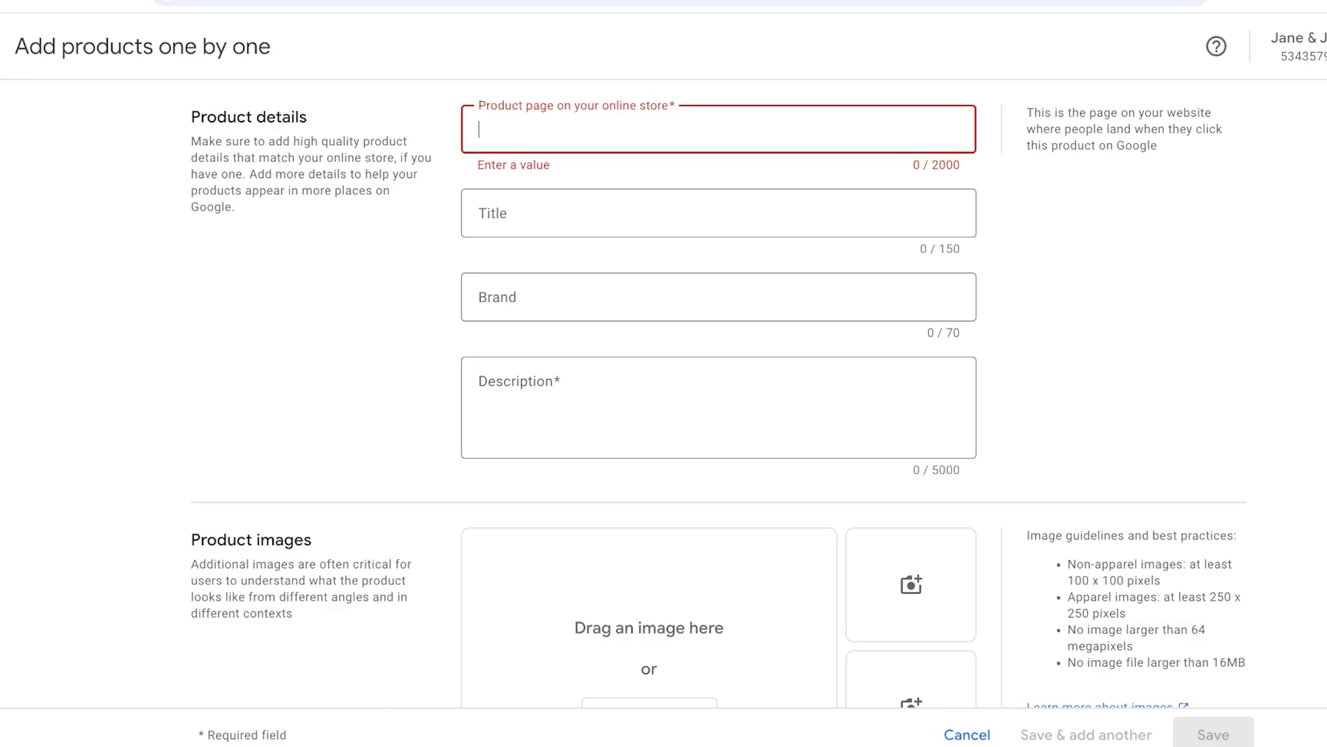
pyautogui.write('https://c77ee1-60.myshopify.com/products/sunset-eye-shadow')
pyautogui.press('Tab')
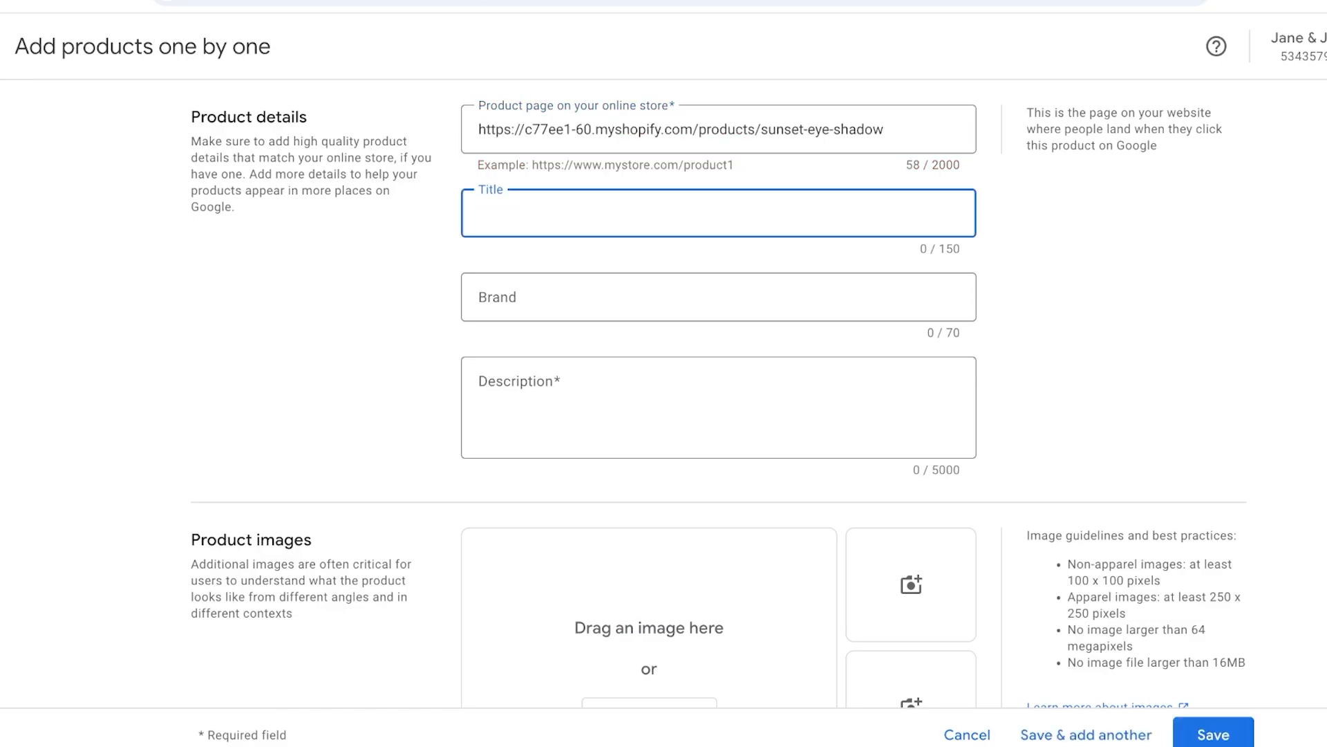
# Enter "Sunset Eyeshadow Palette" as the product title and "SPENCER" as its brand
pyautogui.write('Sunset Eyeshadow ')
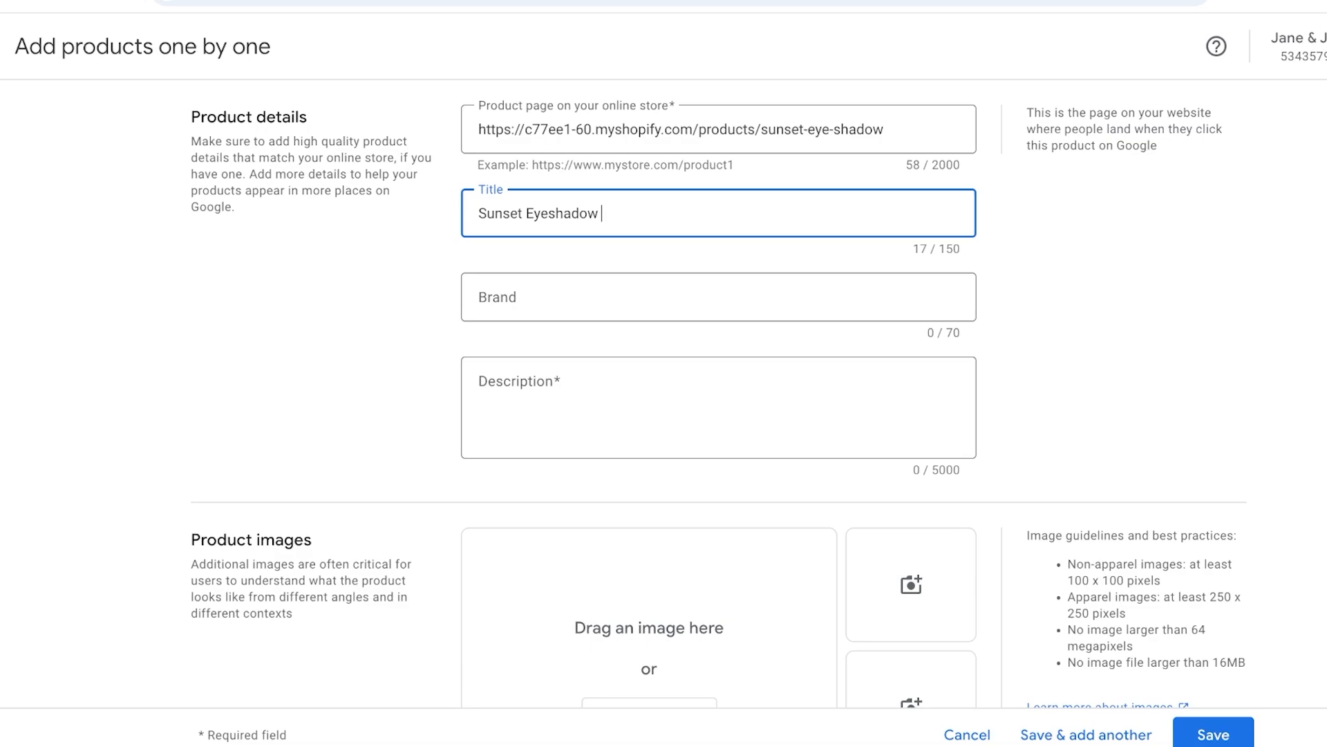
pyautogui.write('Palette')
pyautogui.press('Tab')
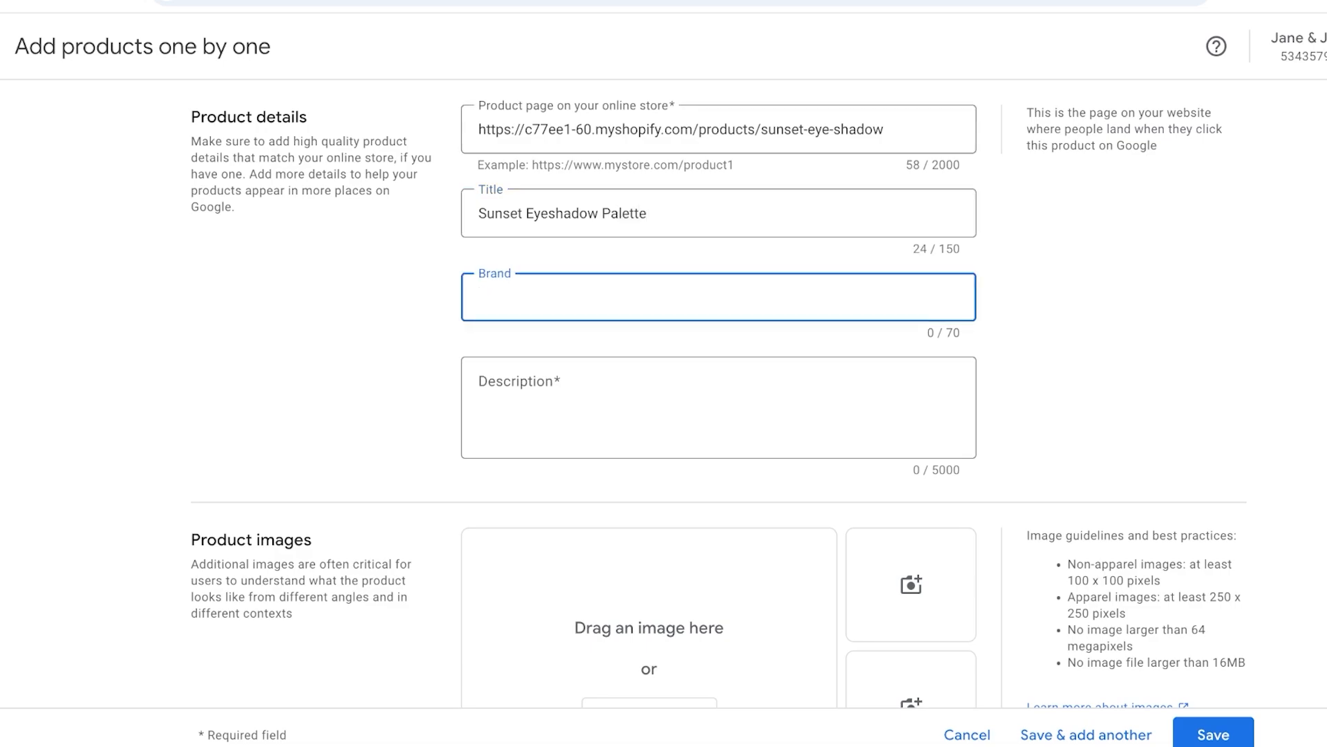
pyautogui.write('SPENCER')
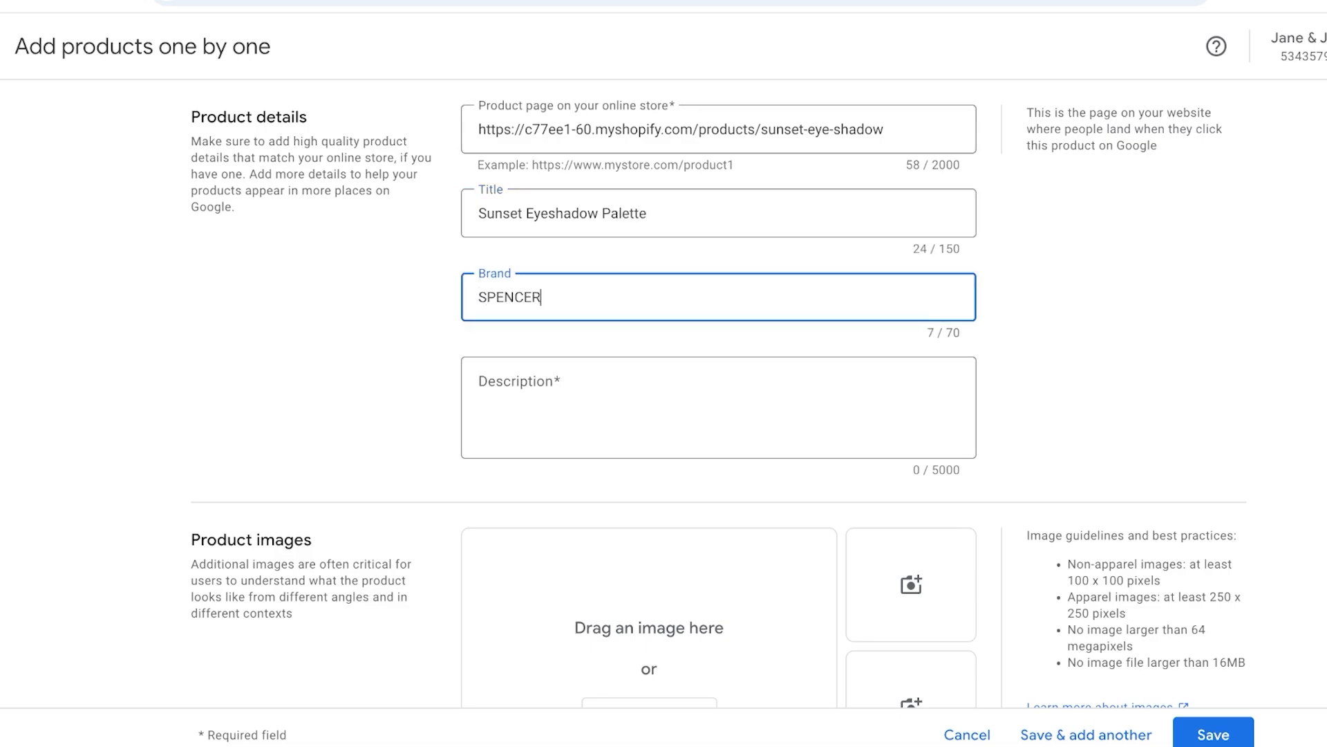
# Enter the two-line description "A lux creamy eyeshadow palette to build amazing autumn looks! Filled with warm shimmery tones and a flare of icy breeze."
pyautogui.click(518, 383)
pyautogui.write('T')
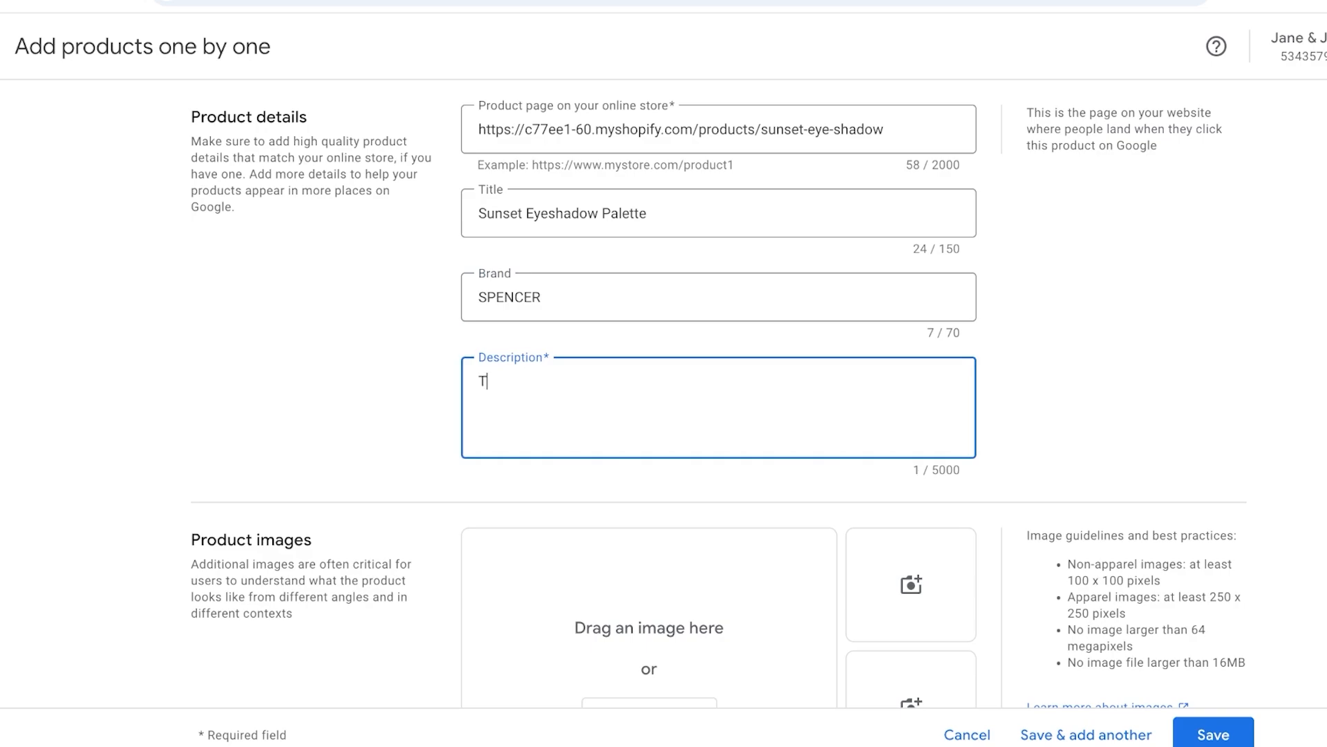
pyautogui.press('BackSpace')
pyautogui.write('A lu')
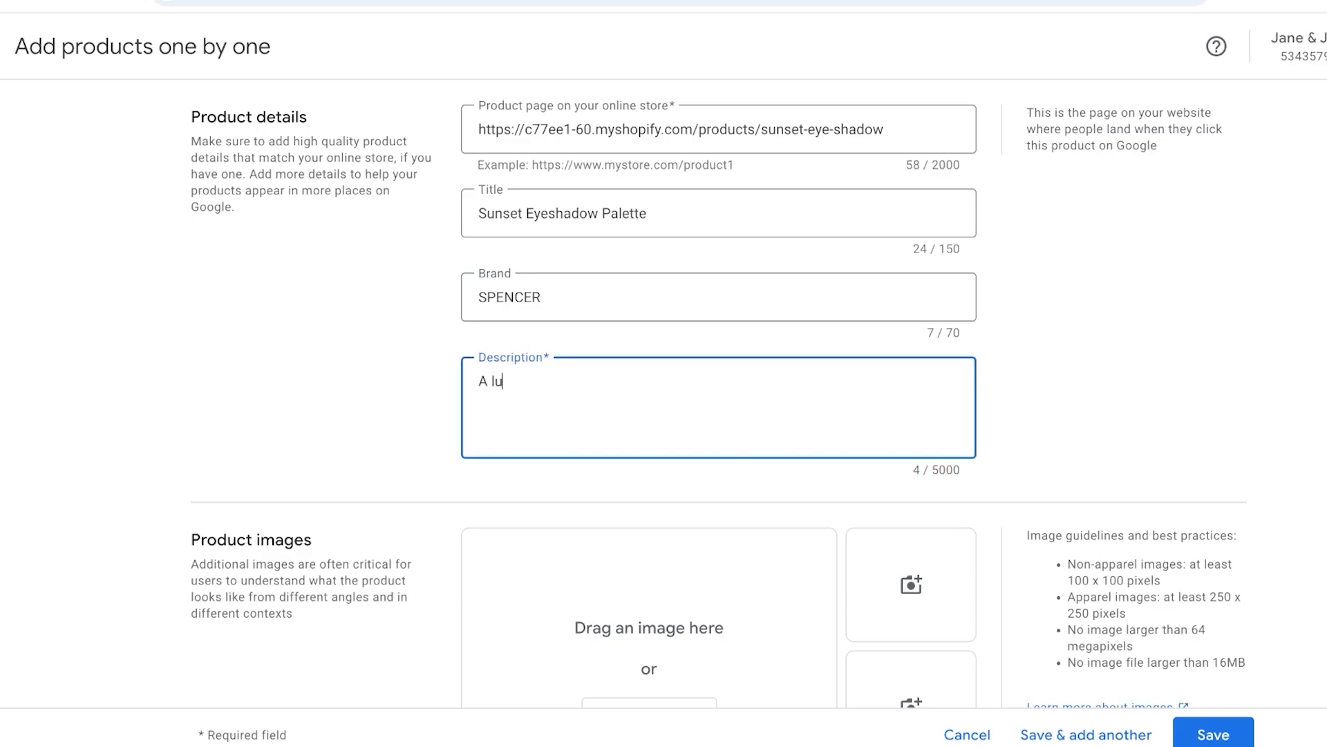
pyautogui.write('x creamy ey')
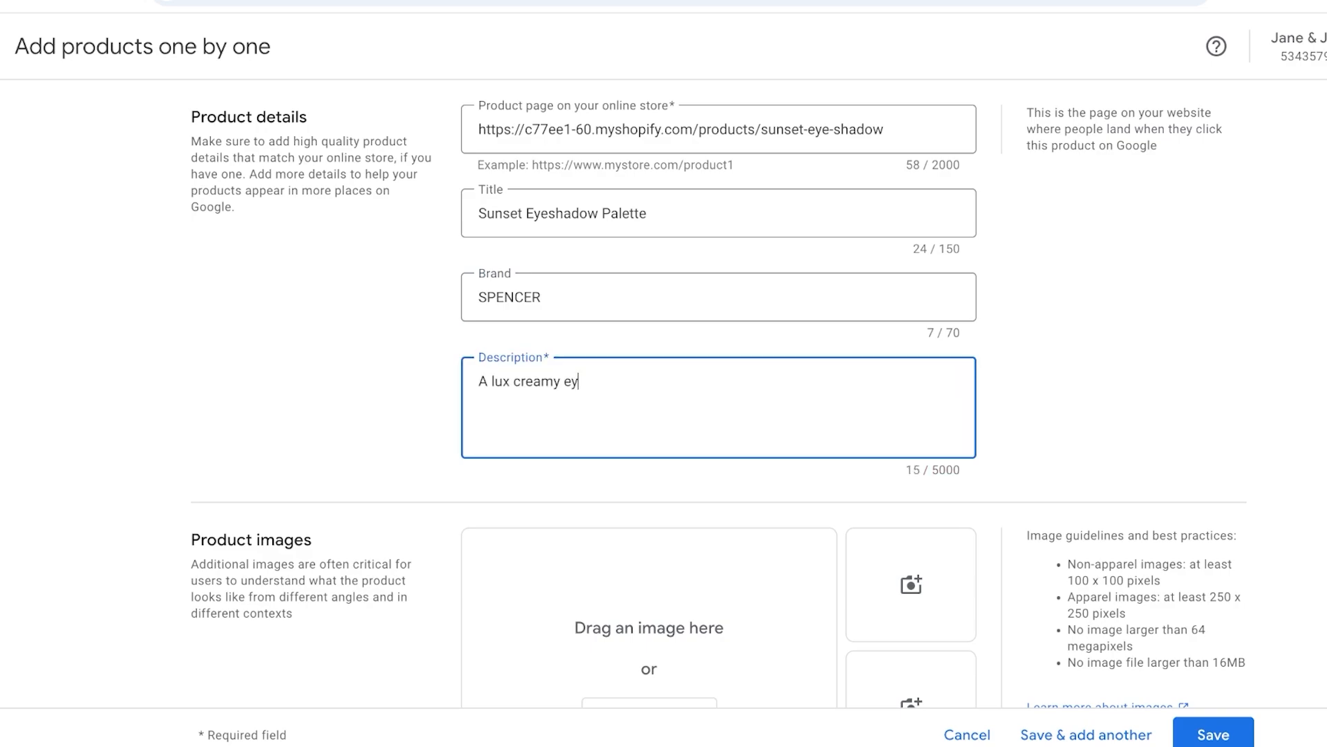
pyautogui.write('eshadow palette t')
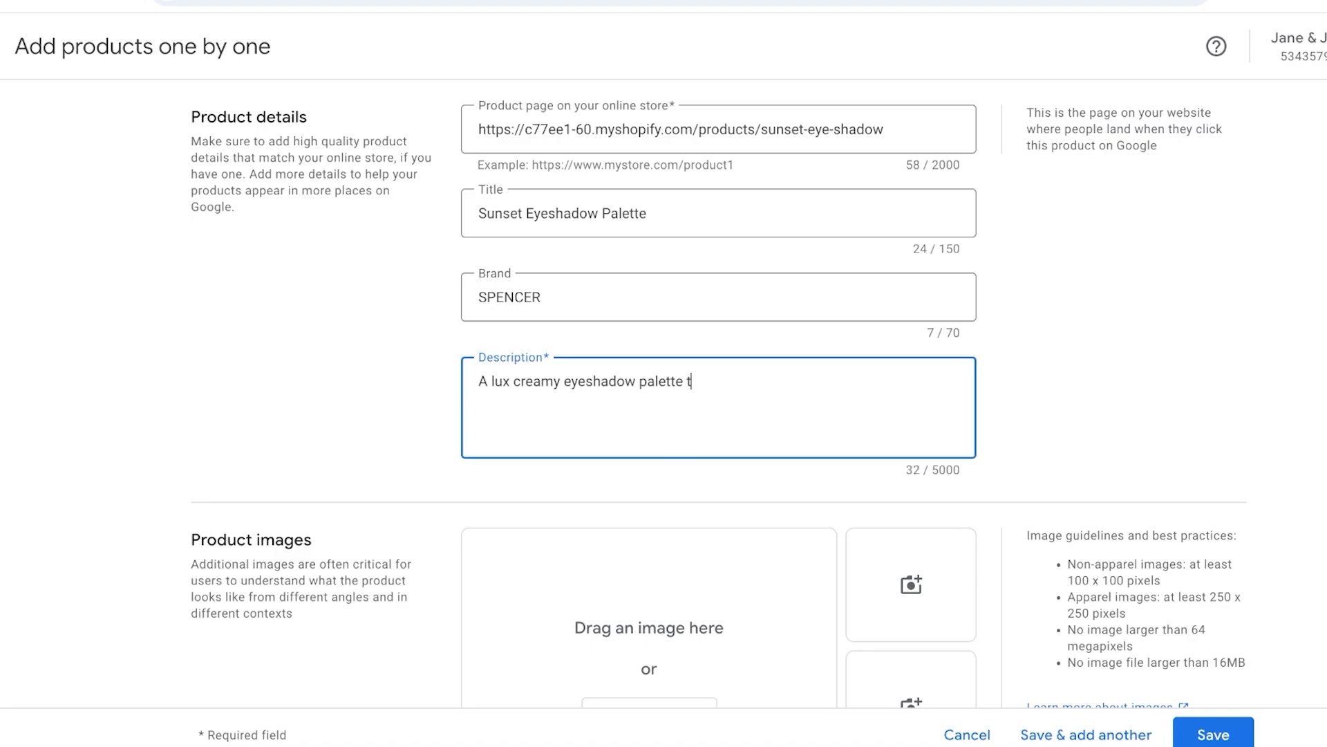
pyautogui.write('o build amazing au')
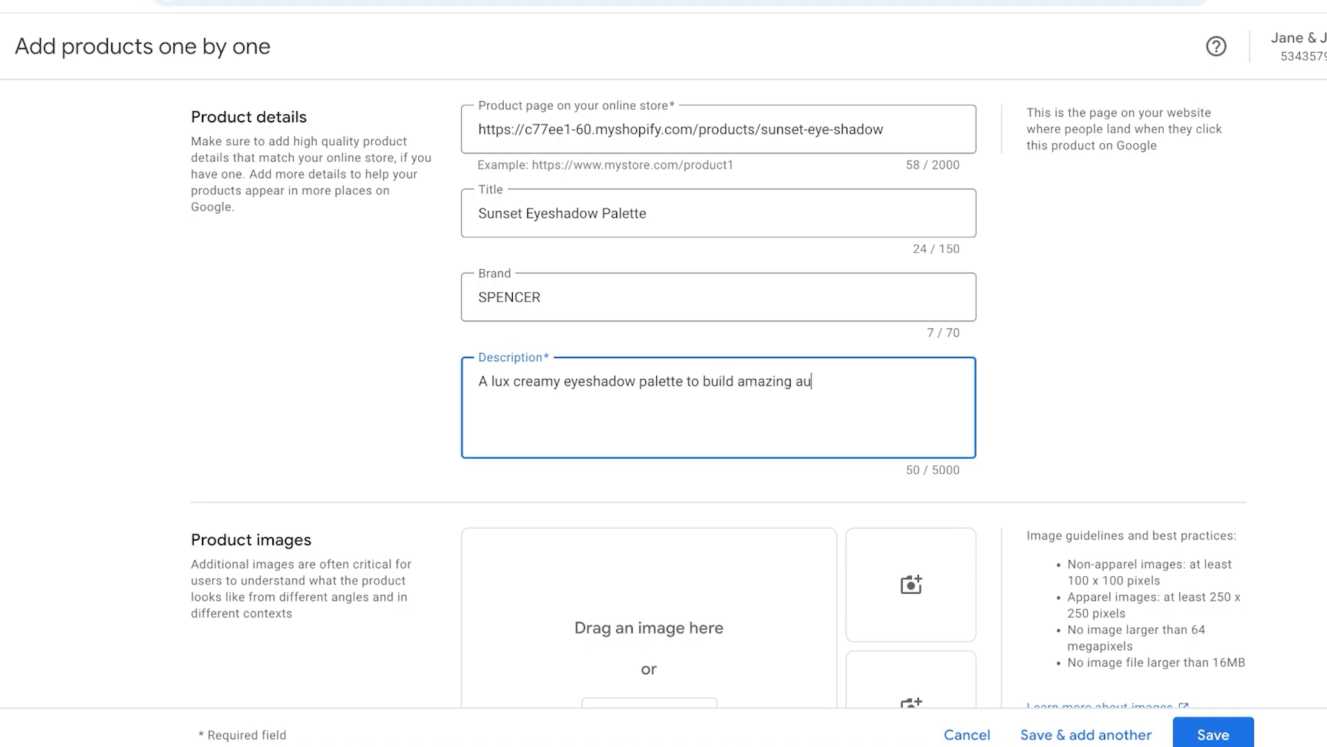
pyautogui.write('tumn looks!')
pyautogui.press('Return')
pyautogui.write('Filled with warm shimmer')
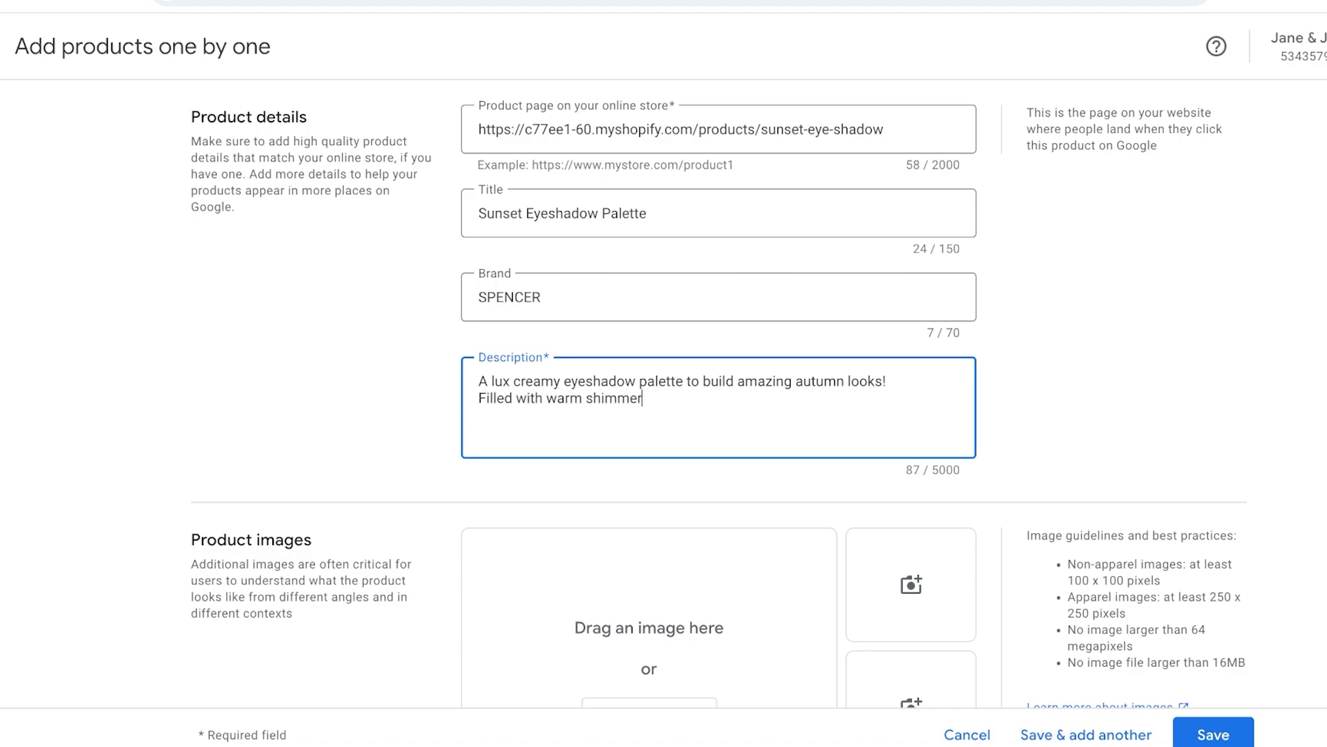
pyautogui.write('y tones and a flare of ic')
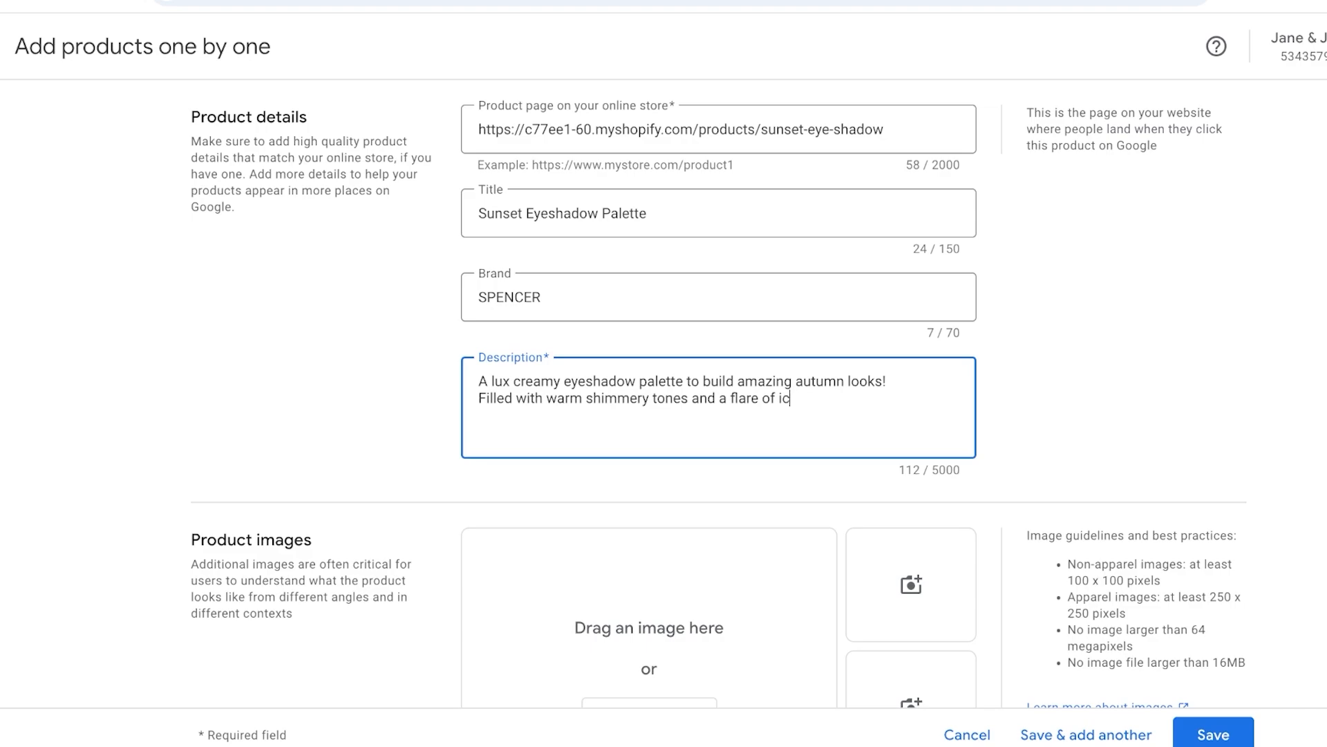
pyautogui.write('y breeze.')
# Upload MNGO3015.jpg from the computer and add it as the product's main image
pyautogui.scroll(-8, 719, 392)
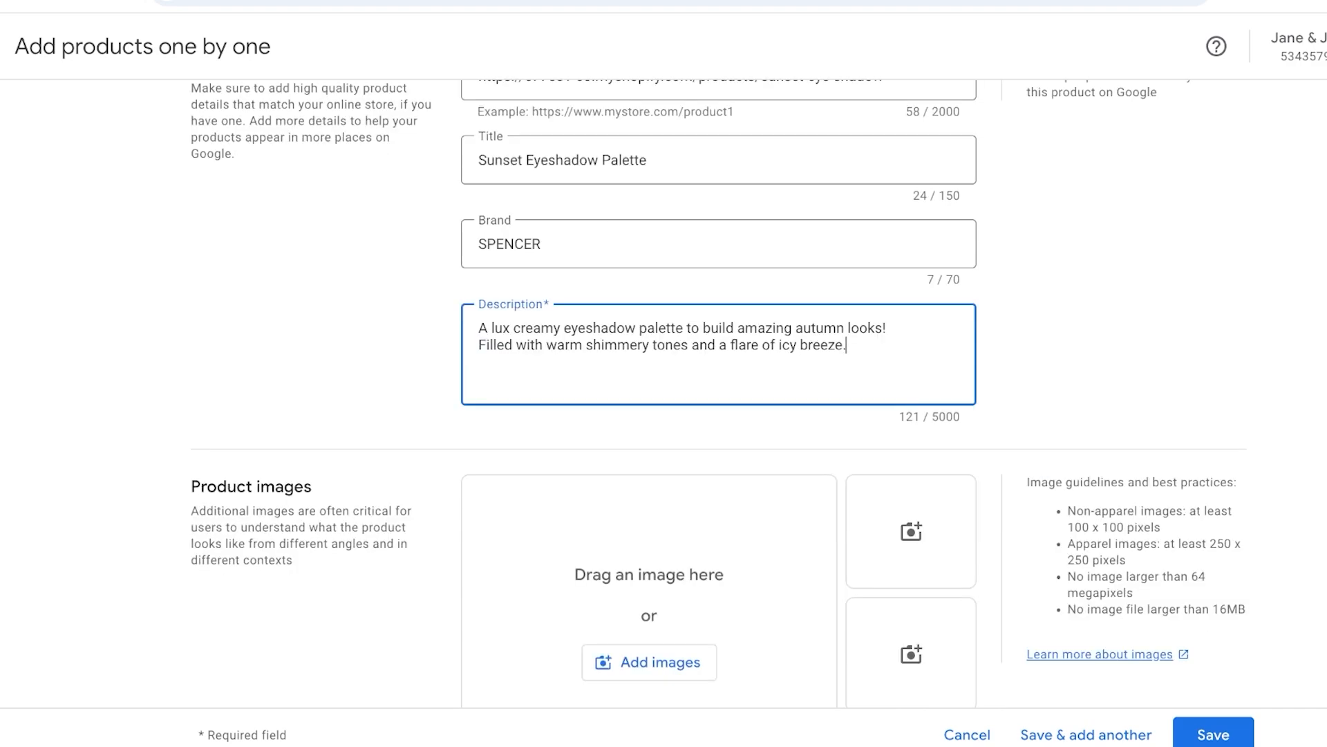
pyautogui.click(649, 135)
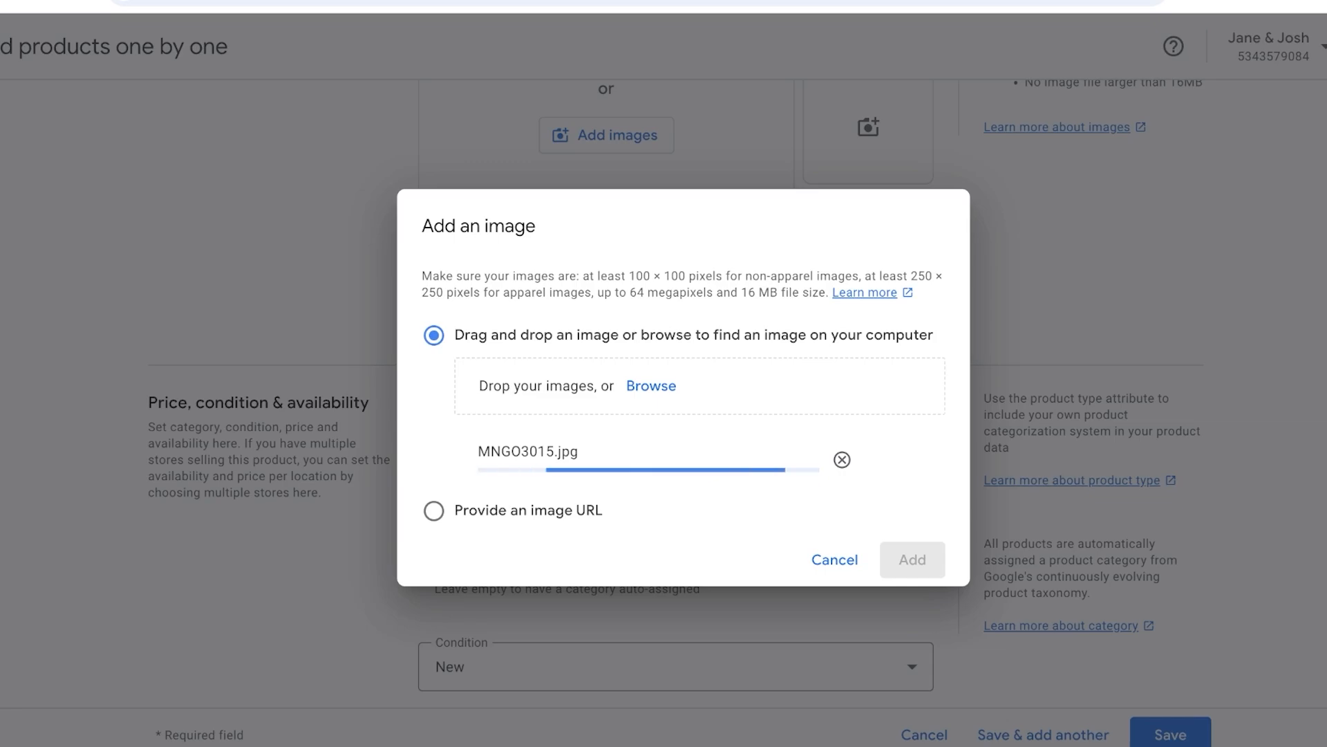
pyautogui.moveTo(622, 275); pyautogui.dragTo(689, 276)
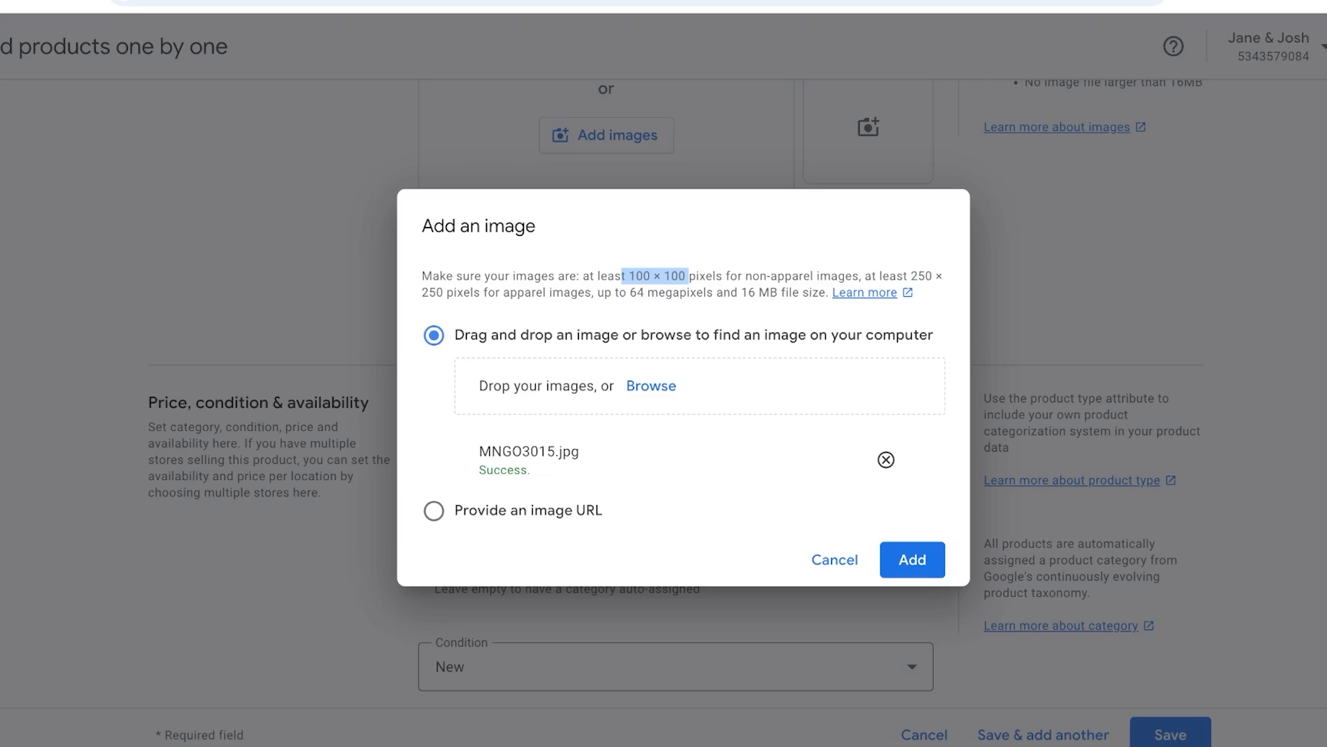
pyautogui.click(912, 559)
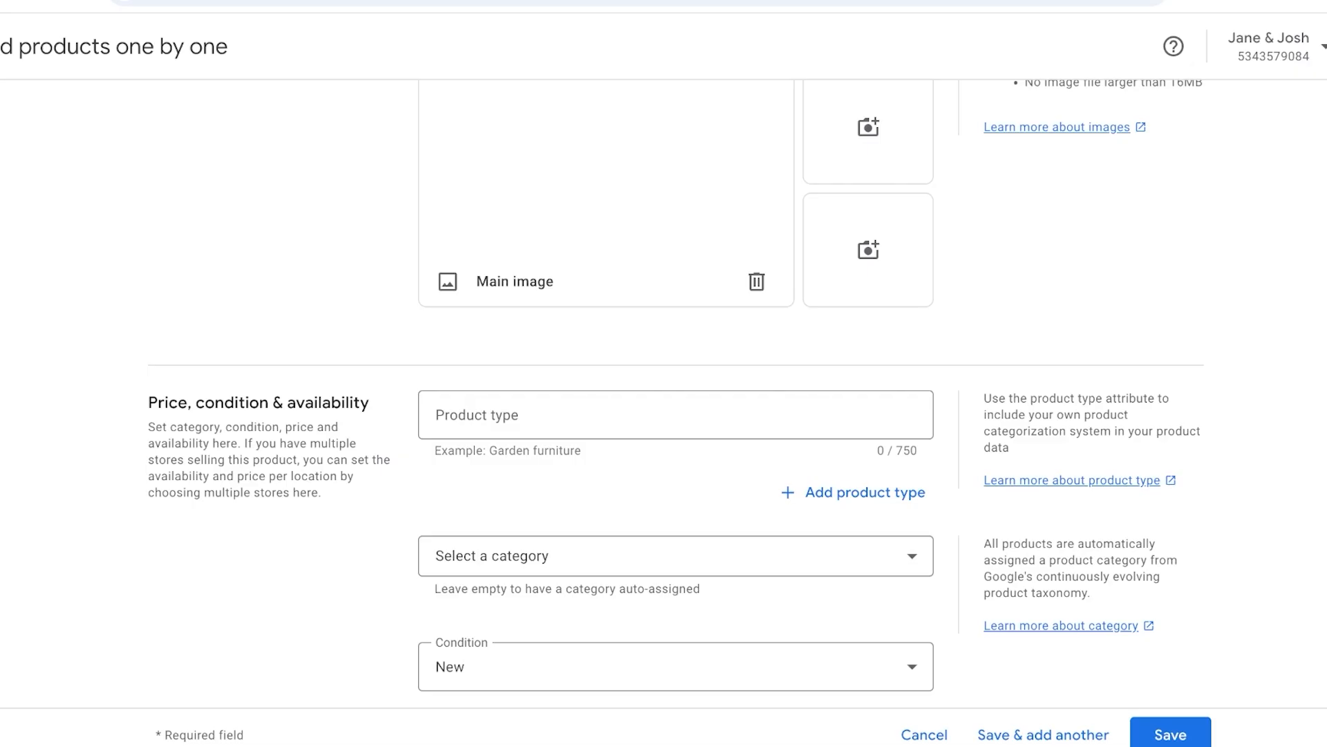
# Set the product type to Makeup and choose Health & Beauty as the top-level product category
pyautogui.scroll(-3, 676, 415)
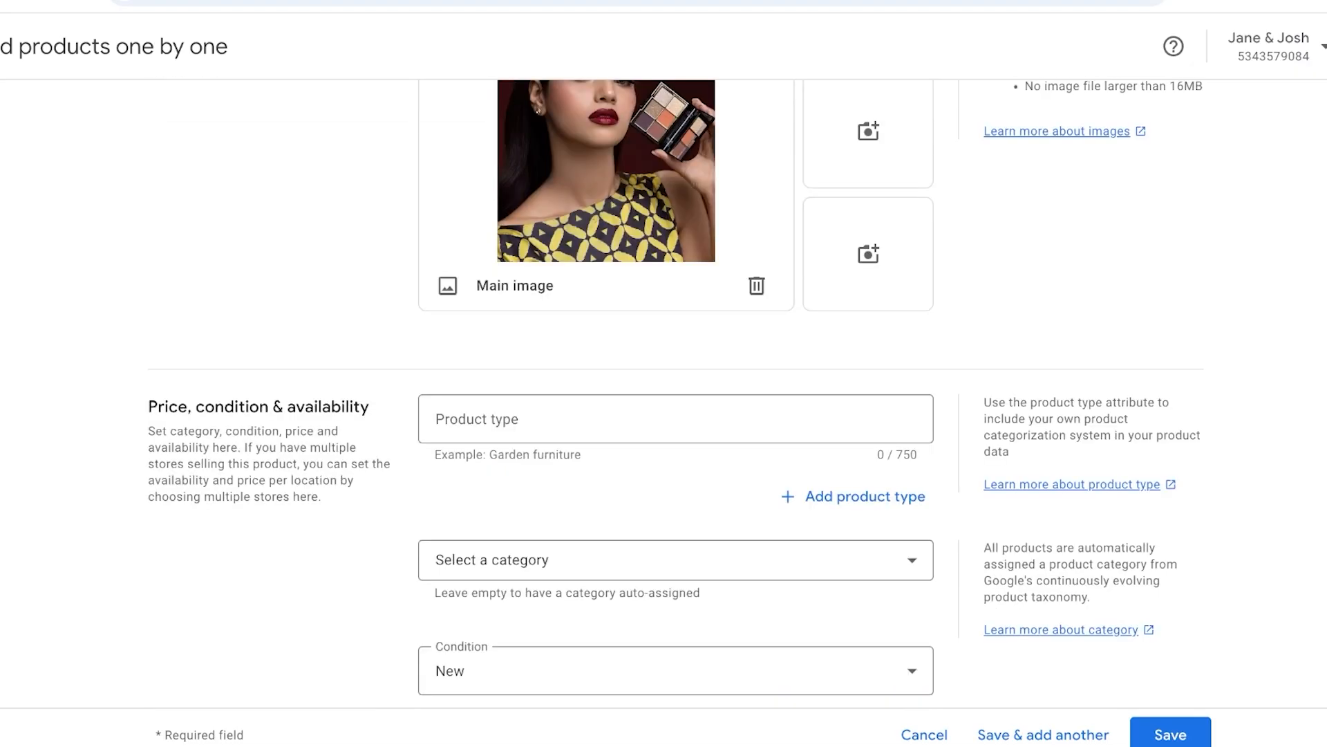
pyautogui.click(675, 419)
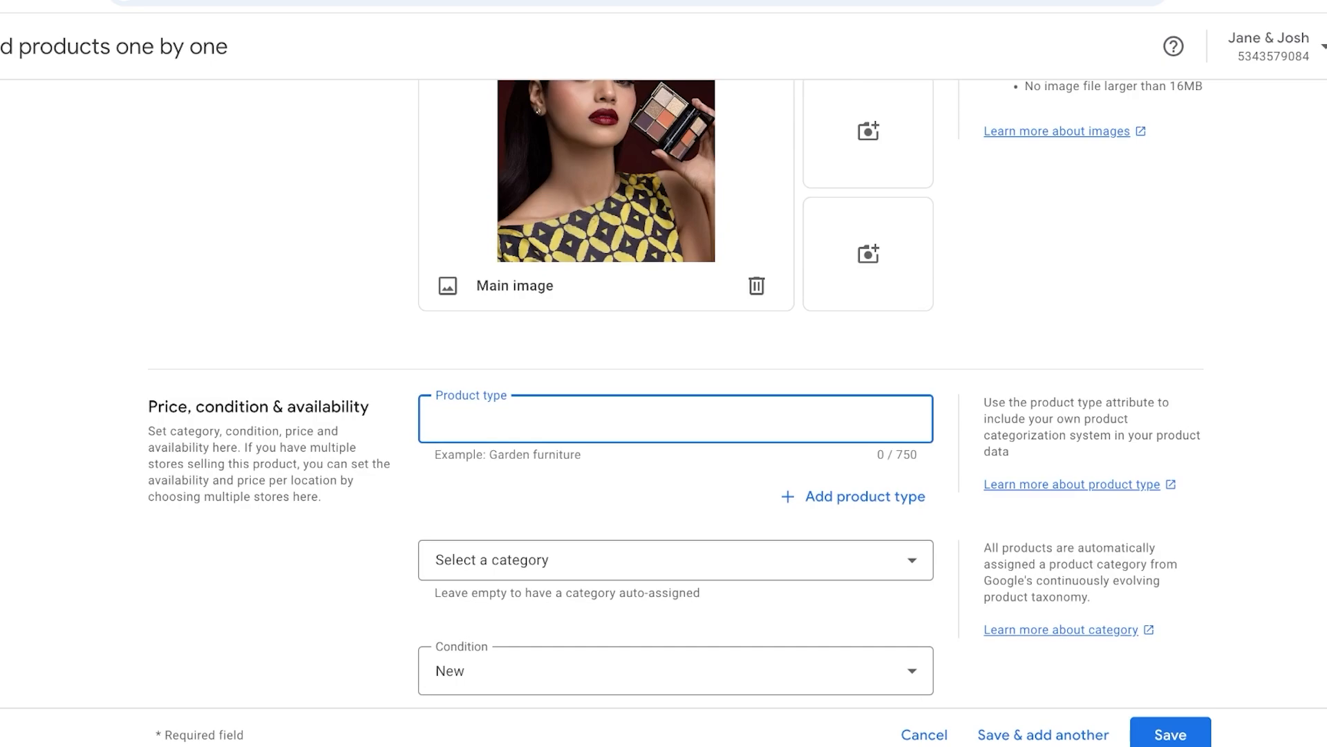
pyautogui.write('Makeup')
pyautogui.click(553, 560)
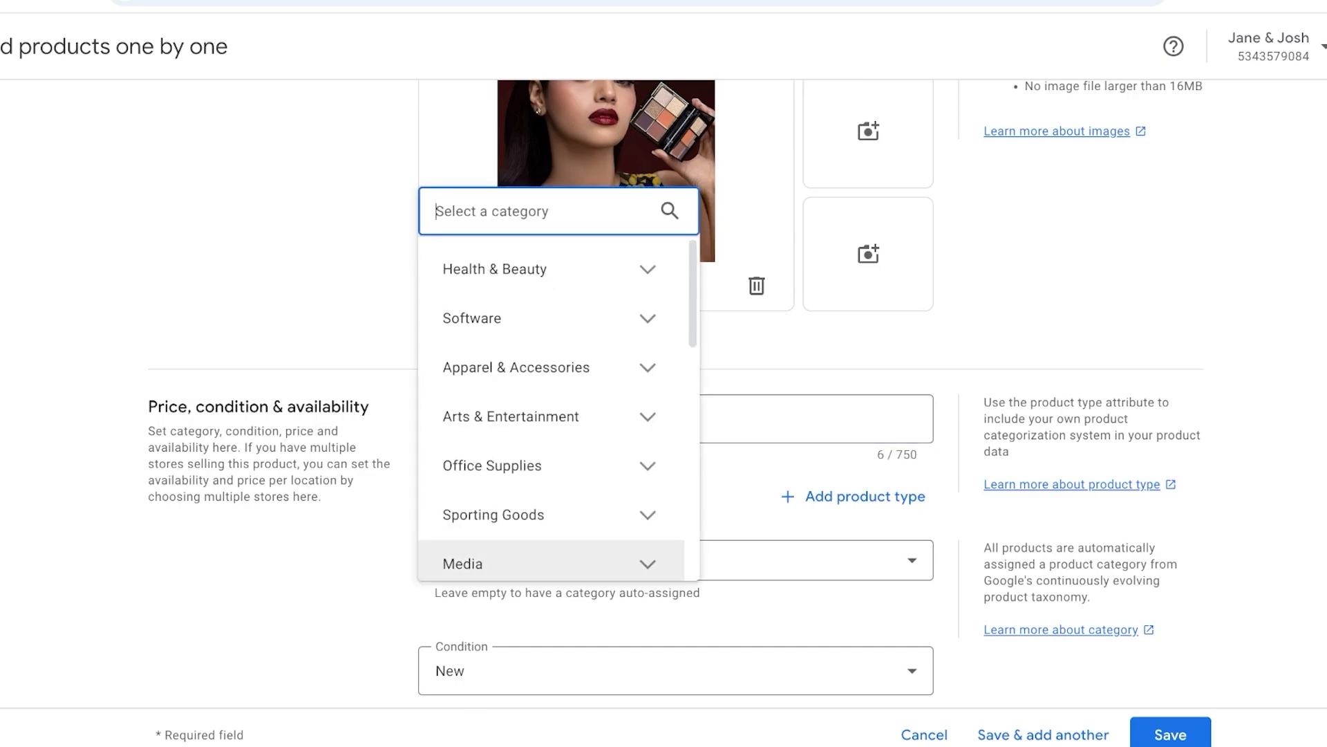
pyautogui.click(525, 269)
pyautogui.click(553, 560)
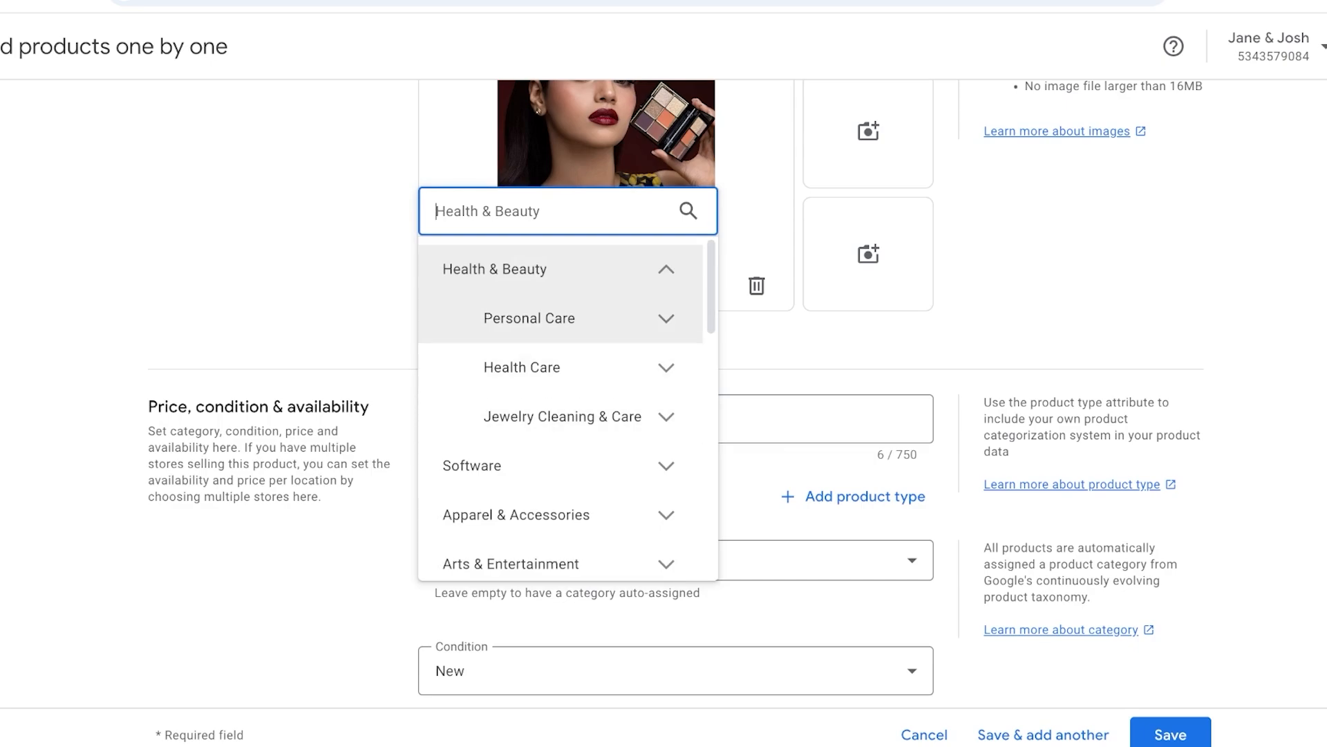
# Narrow the product category through Personal Care, Cosmetics, Makeup and Eye Makeup to Eye Shadow
pyautogui.click(667, 318)
pyautogui.scroll(-6, 667, 317)
pyautogui.scroll(3, 667, 317)
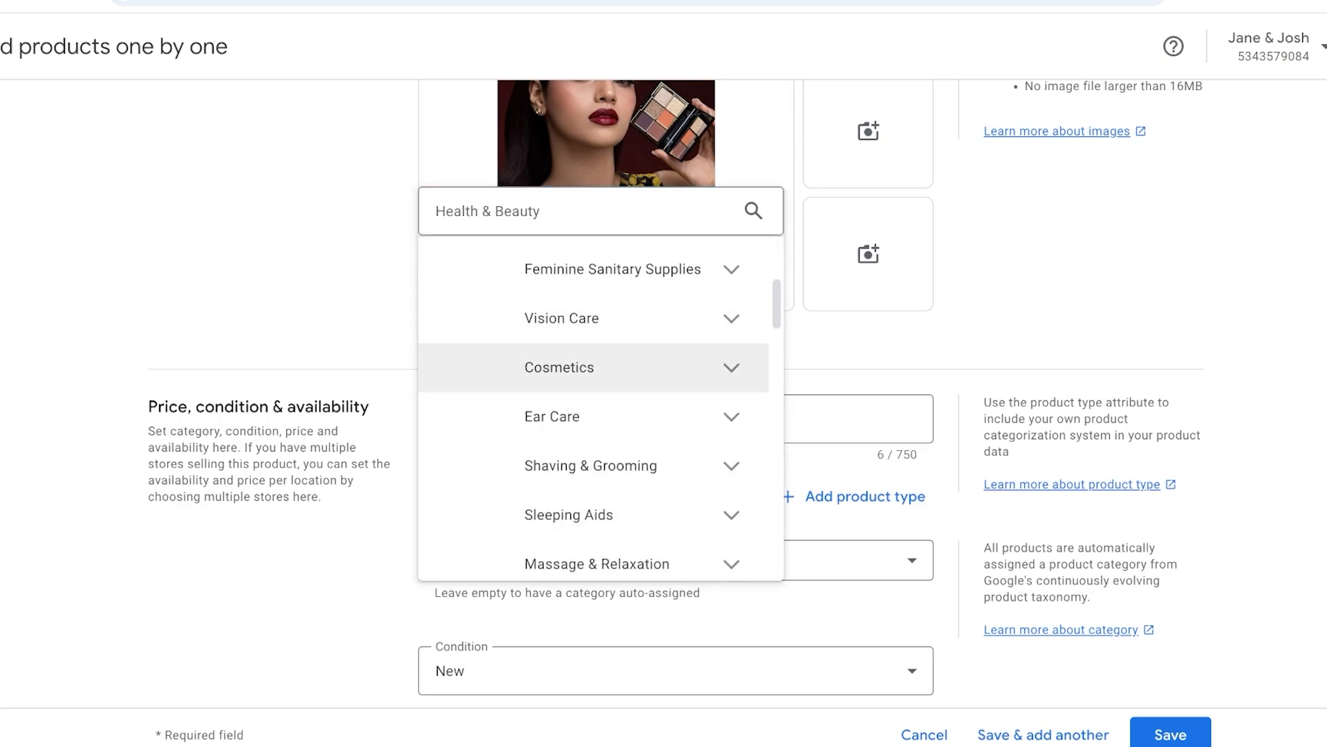
pyautogui.click(622, 368)
pyautogui.scroll(-3, 622, 374)
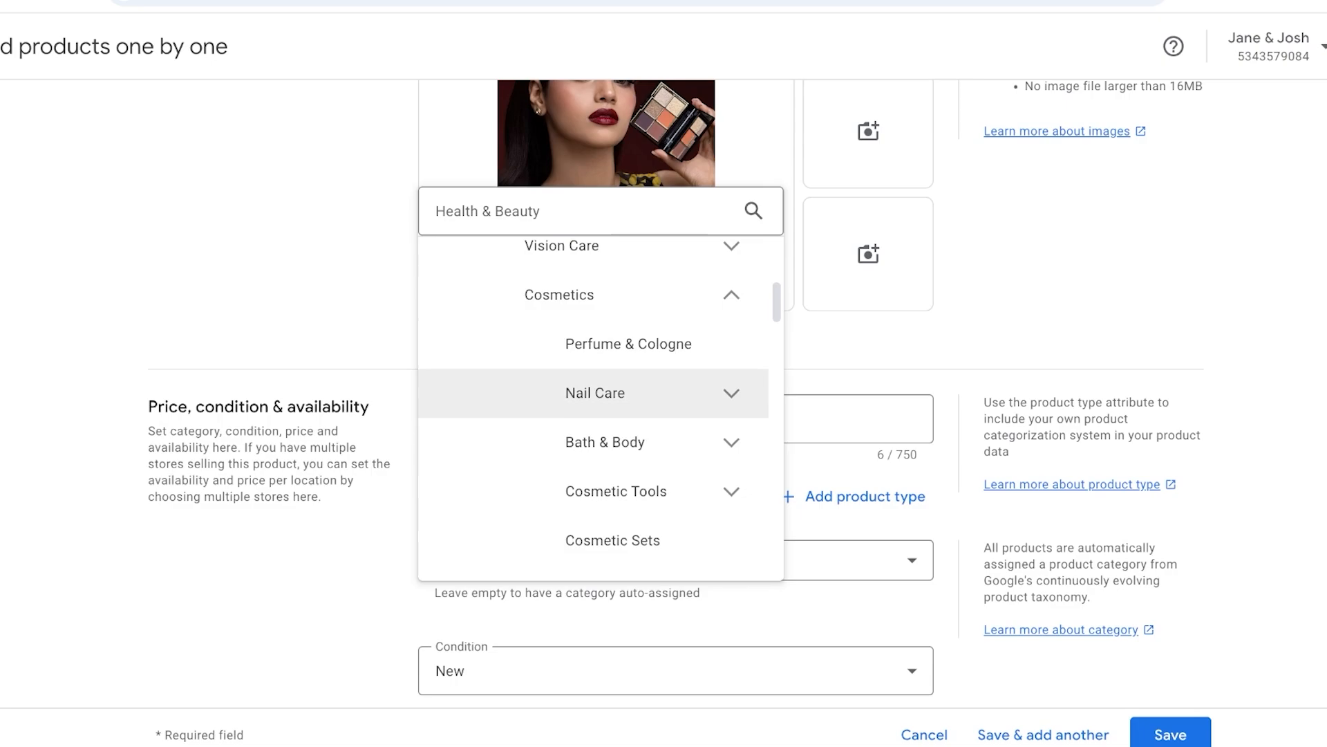
pyautogui.scroll(2, 622, 367)
pyautogui.scroll(-3, 622, 366)
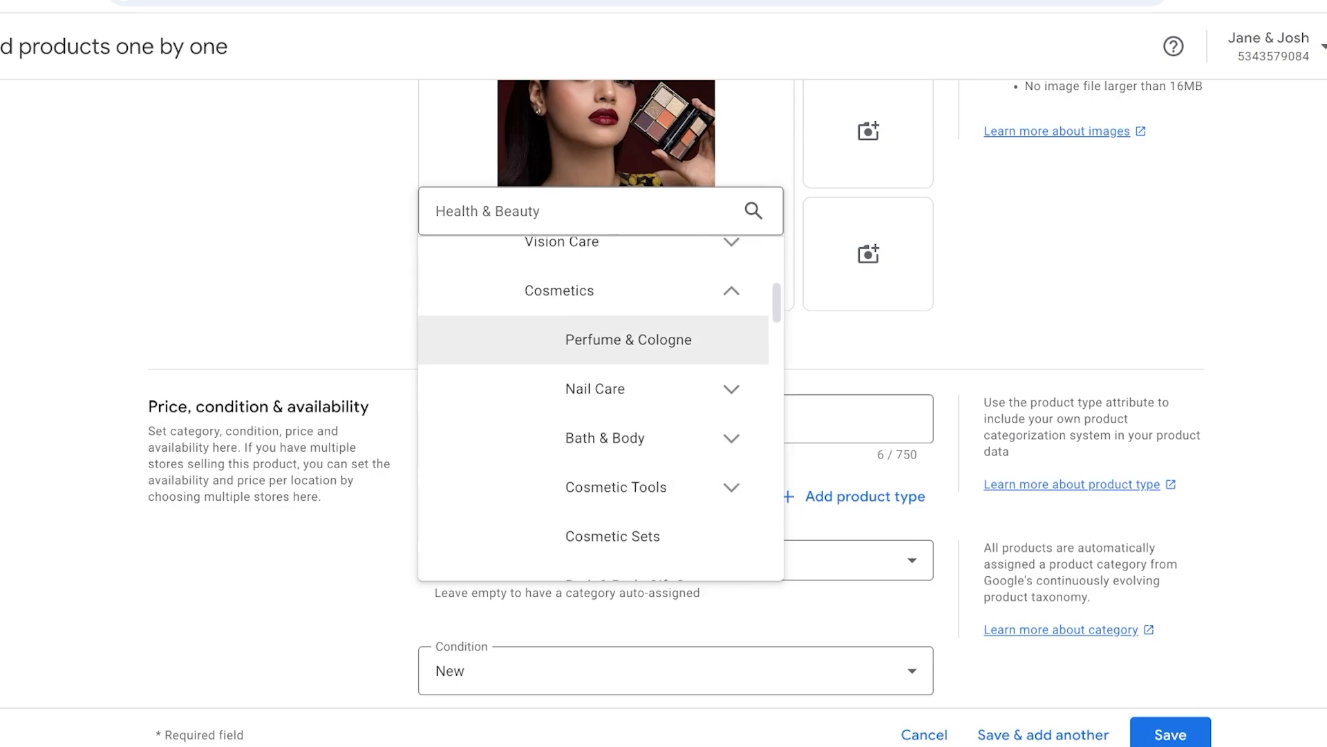
pyautogui.scroll(-1, 622, 377)
pyautogui.click(623, 387)
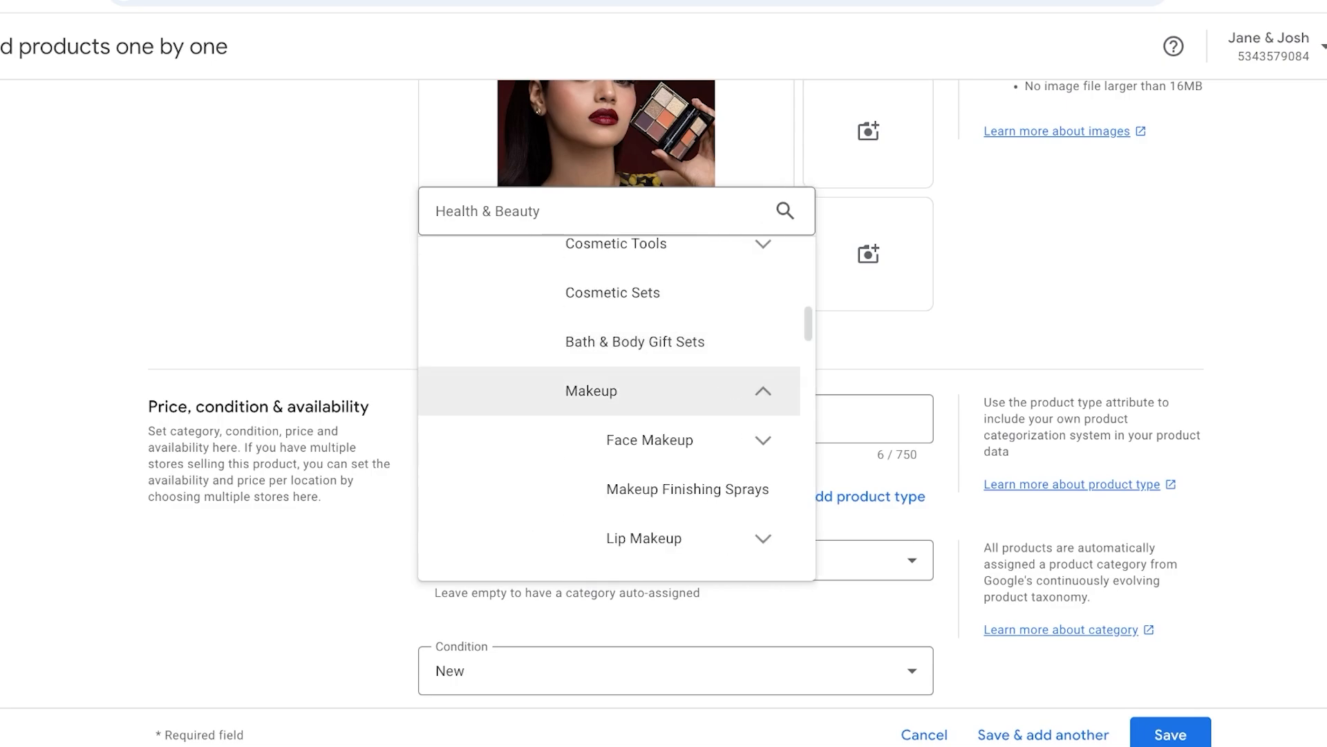
pyautogui.scroll(-3, 623, 325)
pyautogui.scroll(-1, 622, 352)
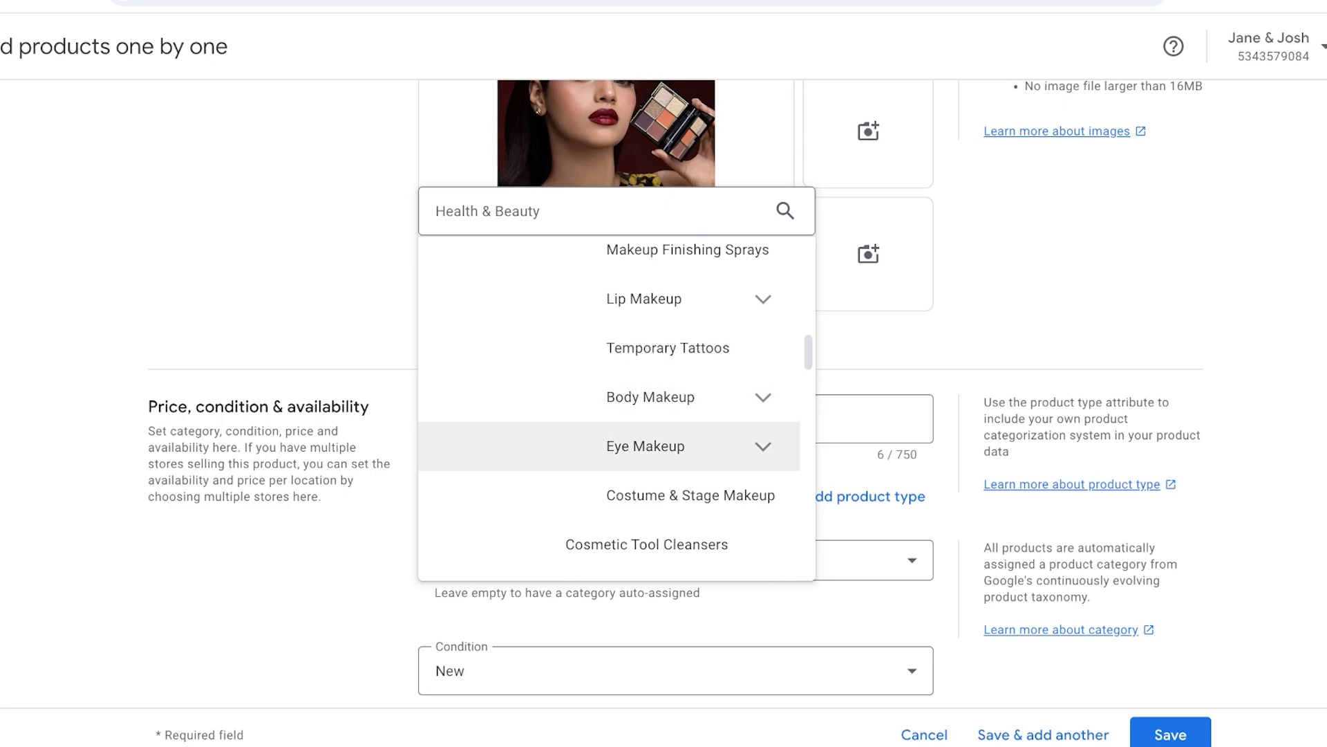
pyautogui.click(643, 448)
pyautogui.scroll(-3, 643, 450)
pyautogui.scroll(-5, 657, 415)
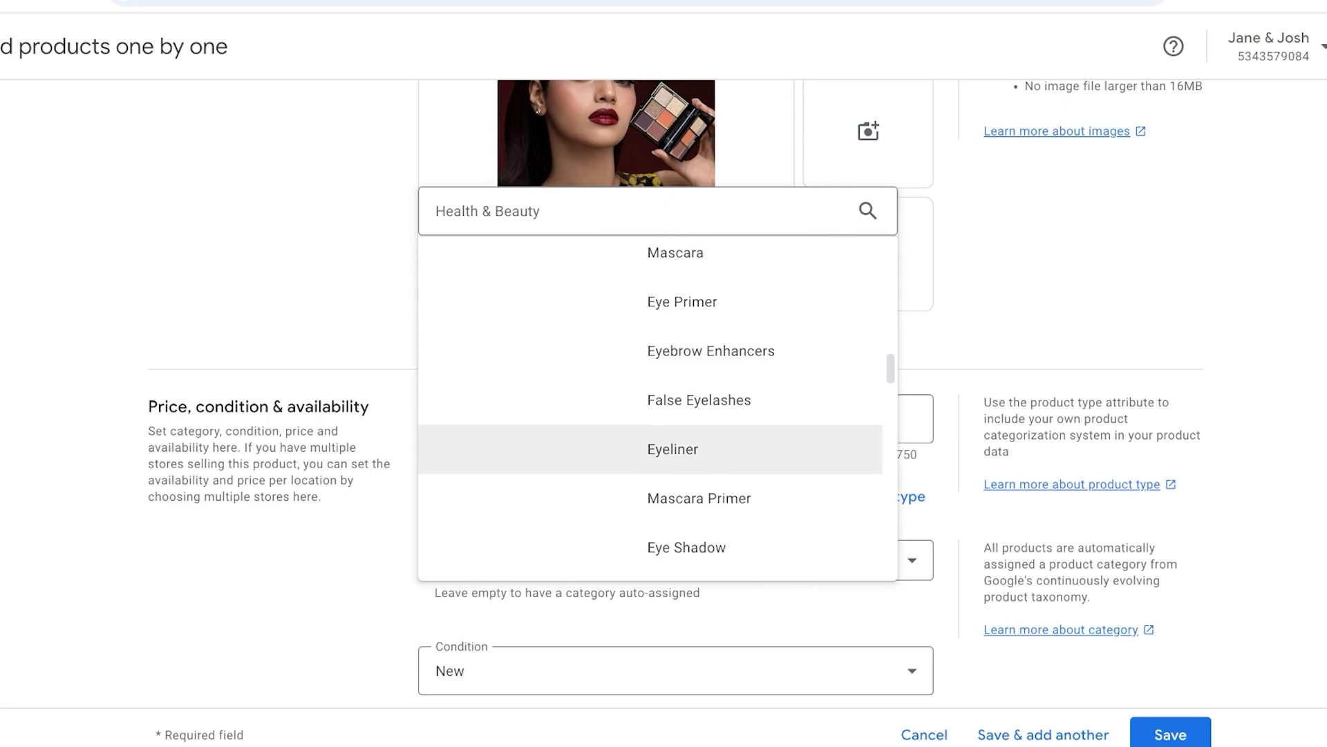
pyautogui.click(685, 363)
# Set the product's condition to New
pyautogui.scroll(-2, 664, 388)
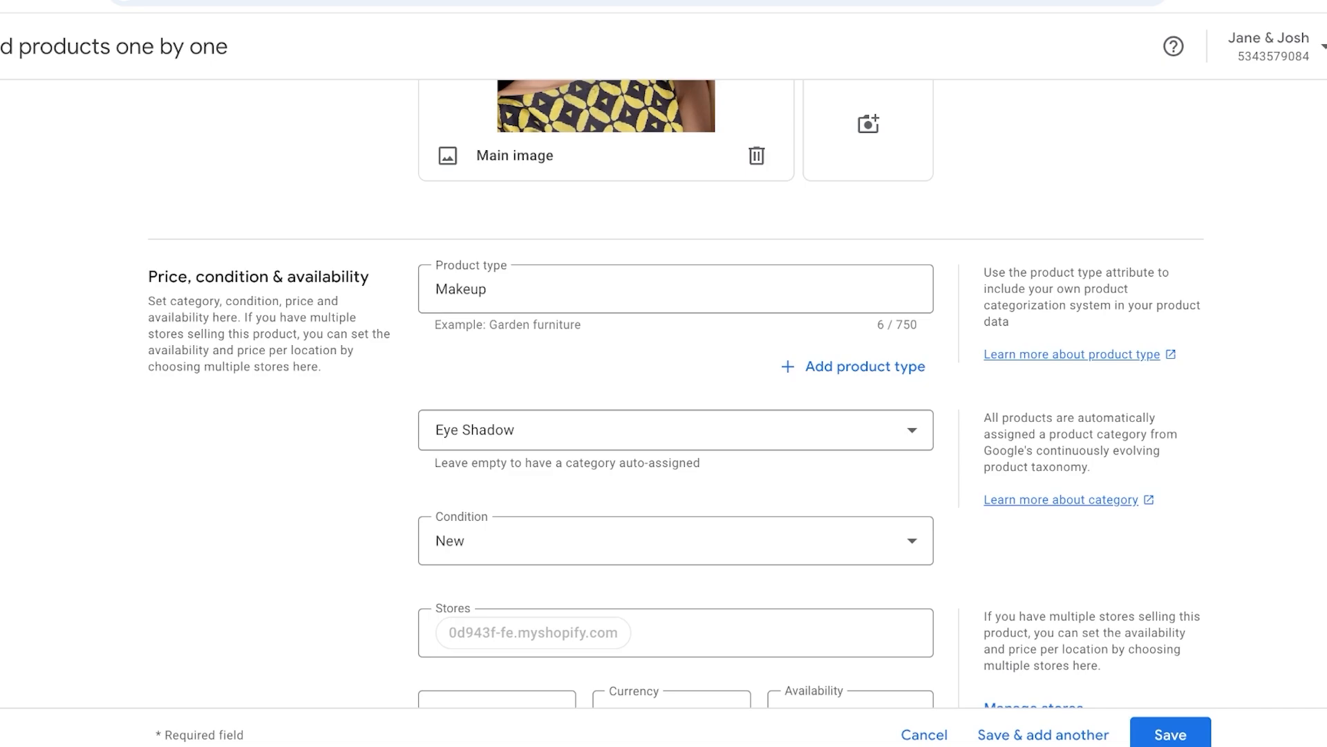
pyautogui.click(675, 541)
pyautogui.click(450, 555)
pyautogui.scroll(-1, 675, 488)
pyautogui.click(675, 488)
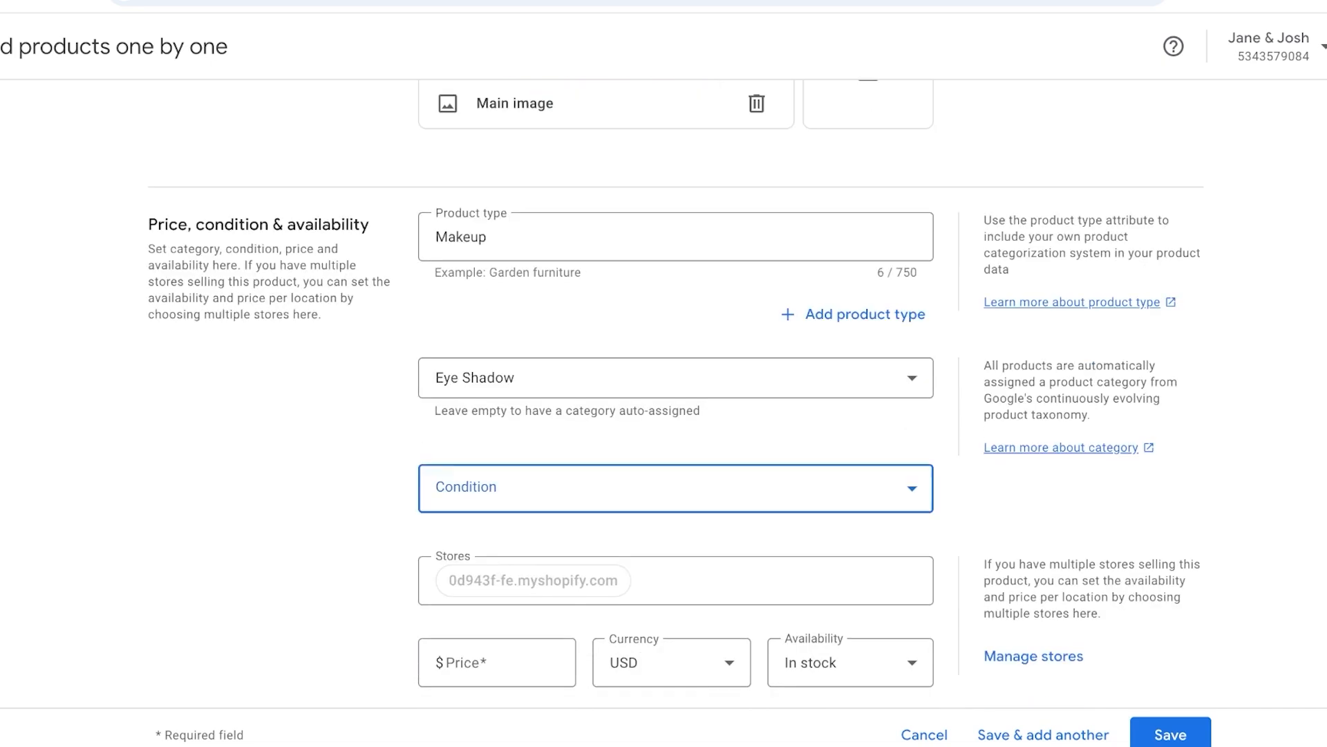
pyautogui.click(451, 504)
# Set the product's price to $12 and its sale price to $9
pyautogui.scroll(-8, 676, 442)
pyautogui.scroll(4, 676, 442)
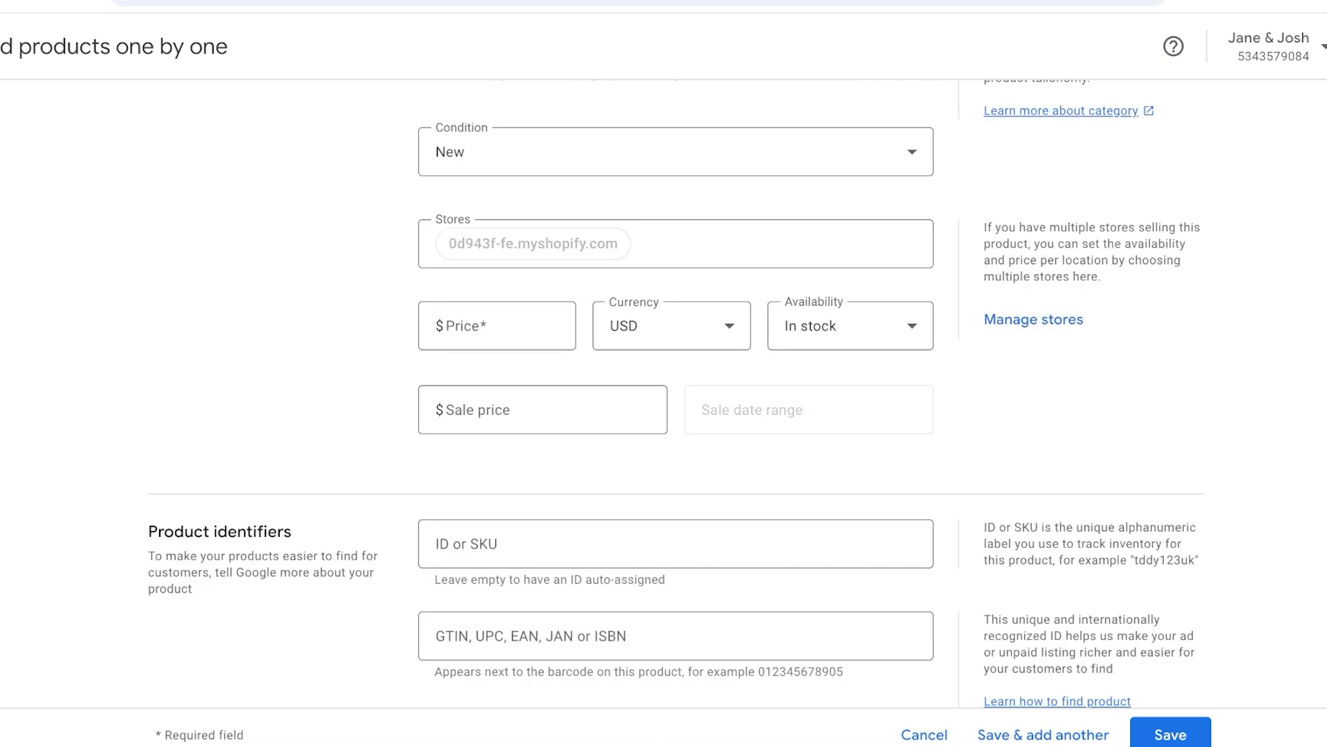
pyautogui.click(496, 326)
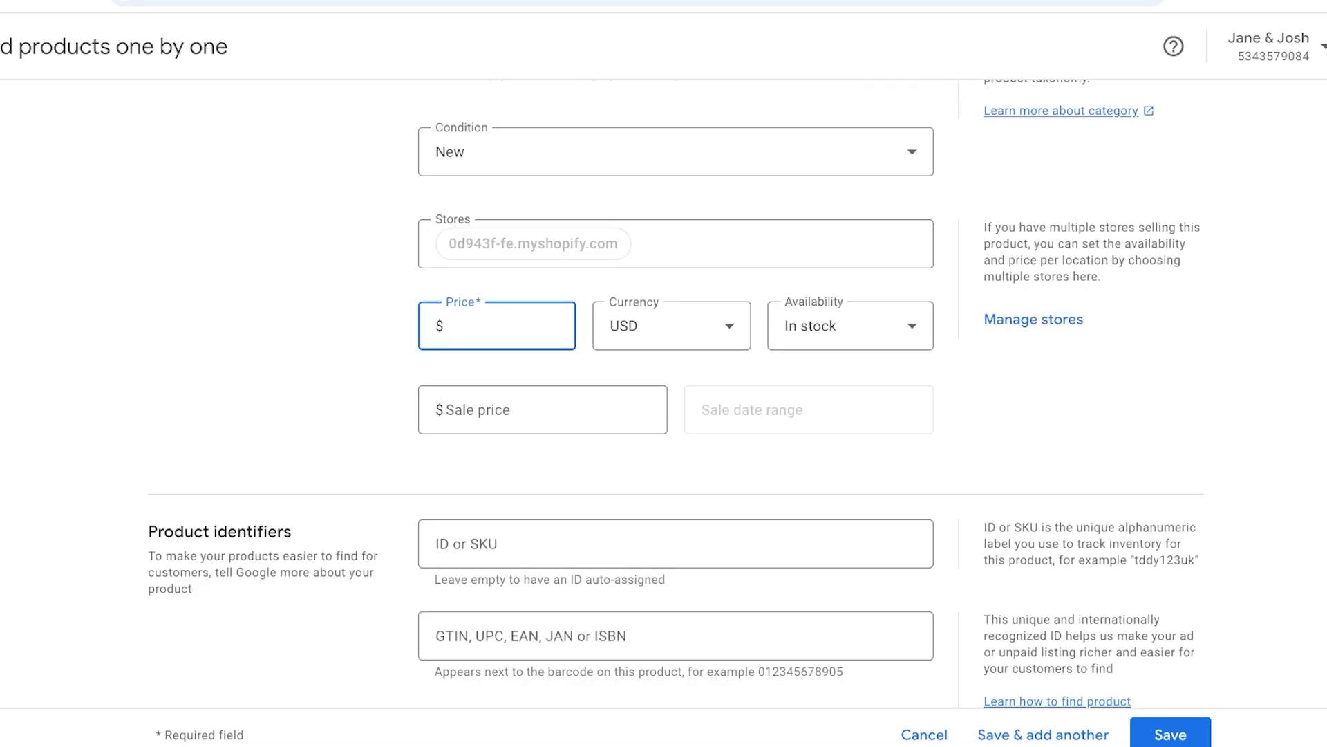
pyautogui.write('22')
pyautogui.press('BackSpace')
pyautogui.press('BackSpace')
pyautogui.write('12')
pyautogui.click(543, 409)
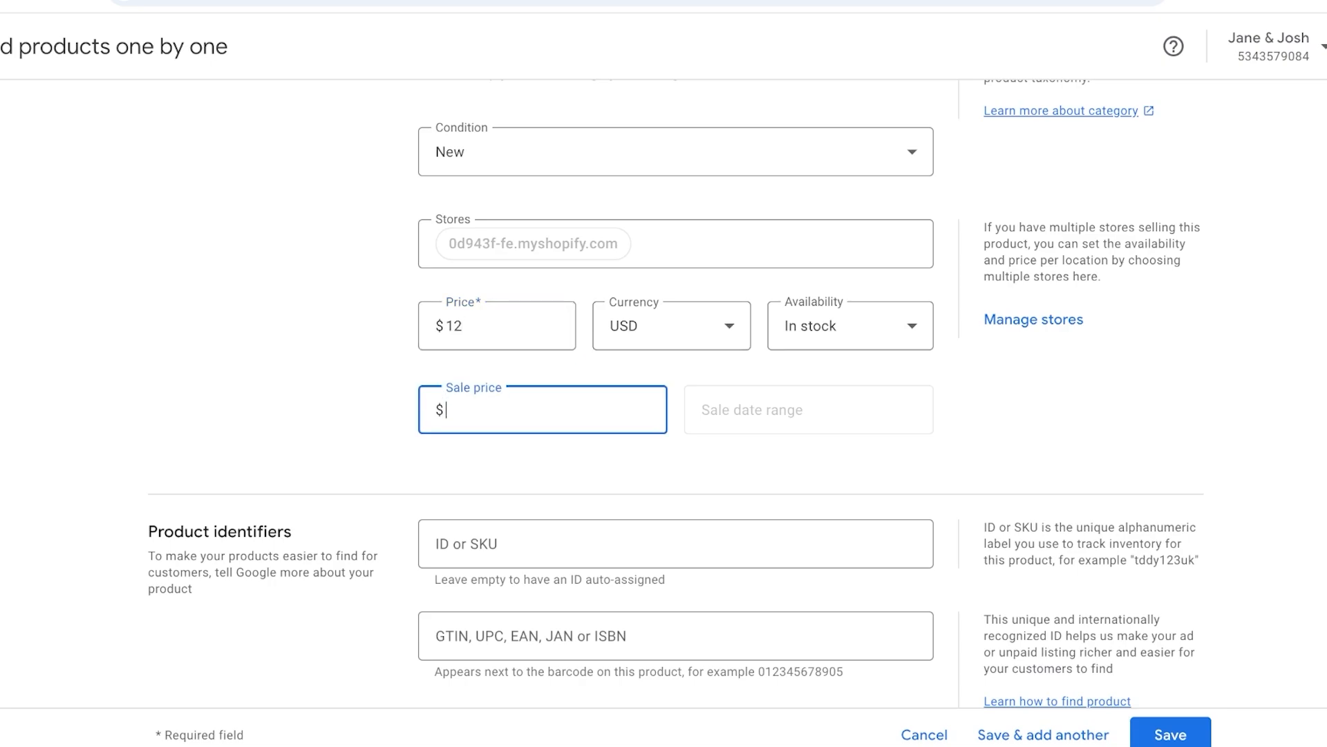
pyautogui.write('9')
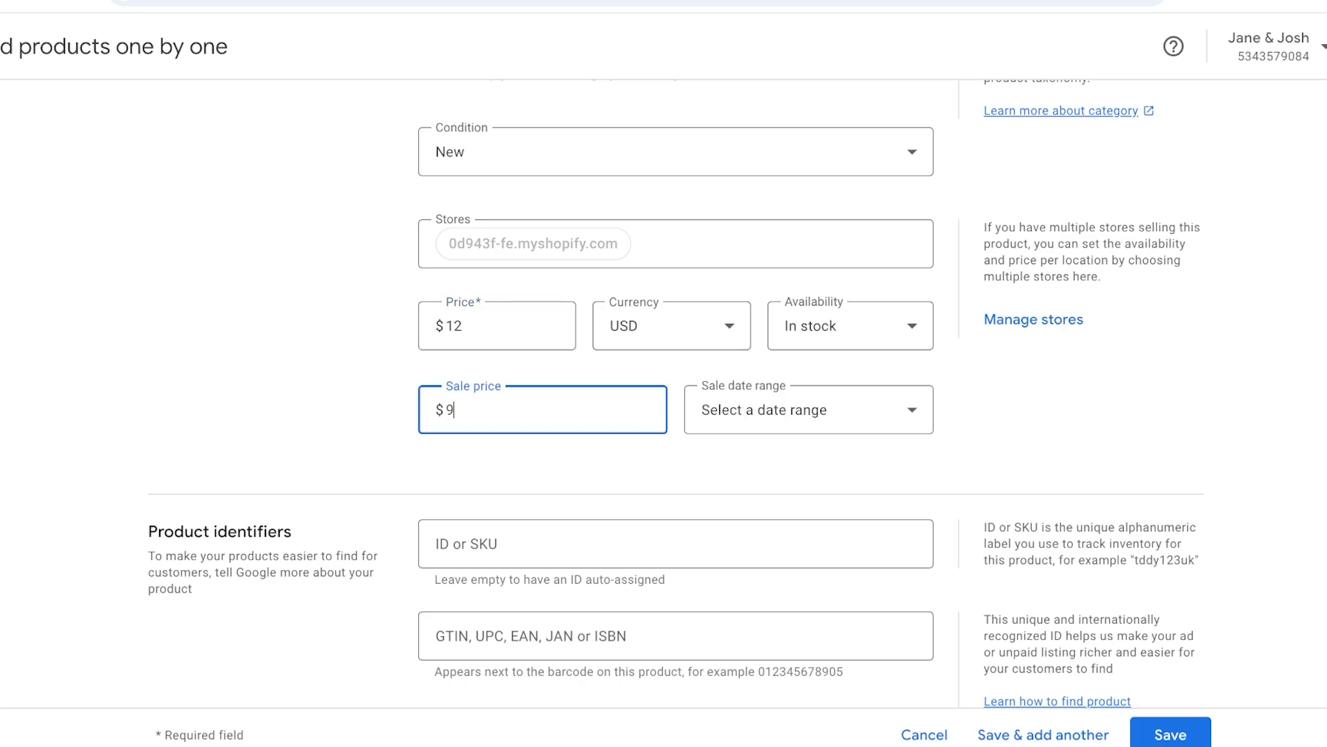
# Set the sale date range to October 15–21, 2024
pyautogui.click(841, 410)
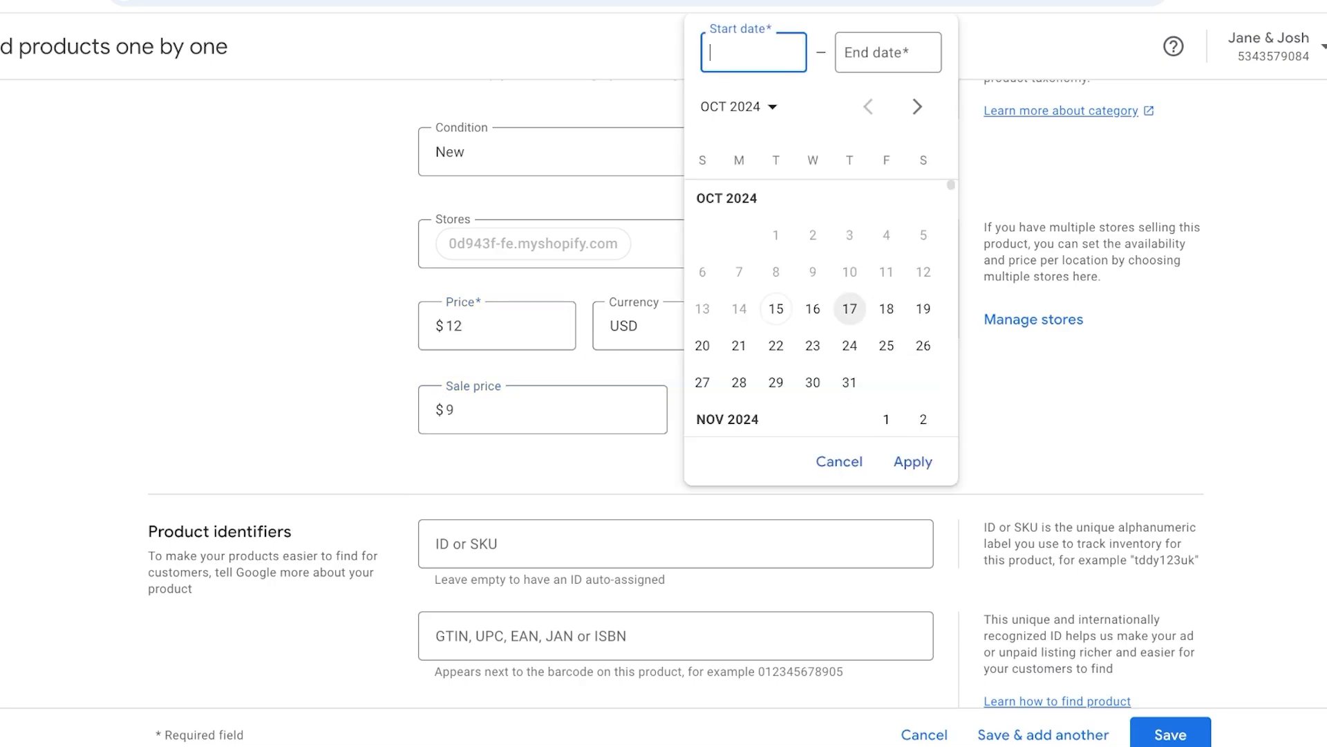
pyautogui.click(703, 345)
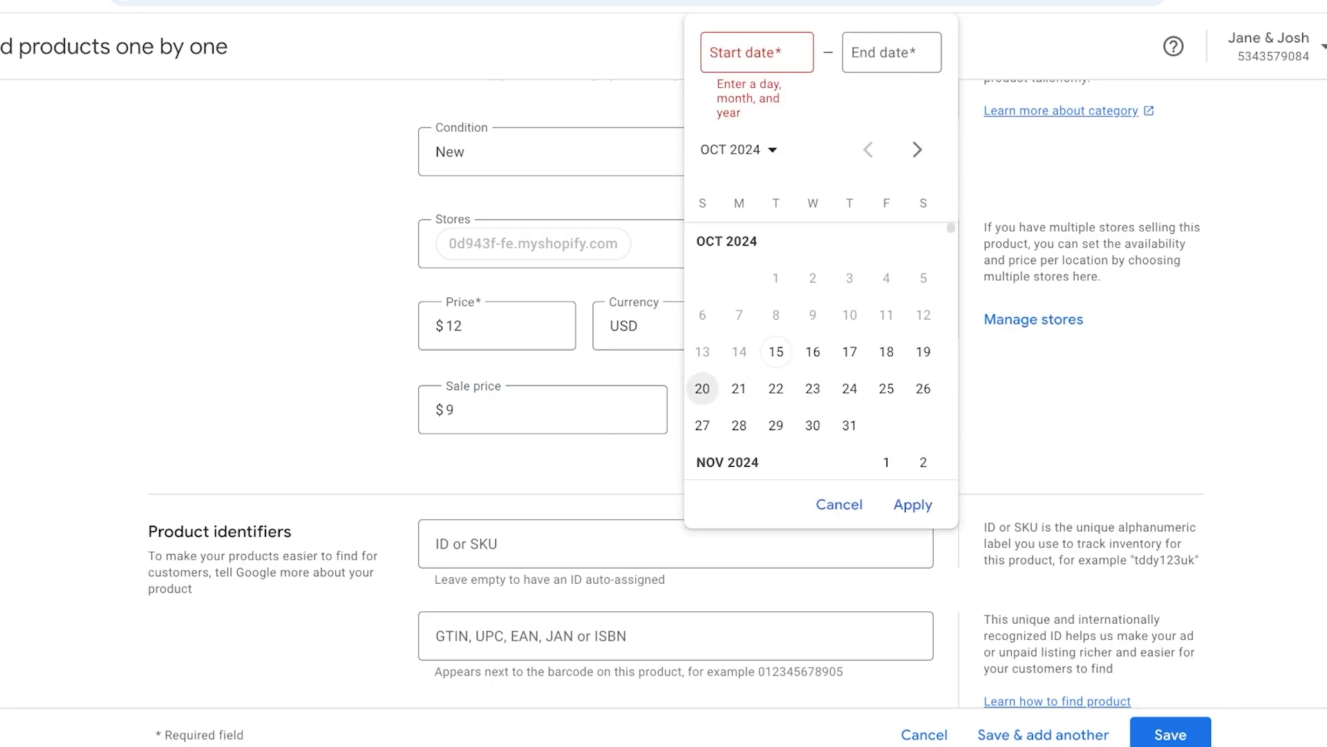
pyautogui.click(775, 351)
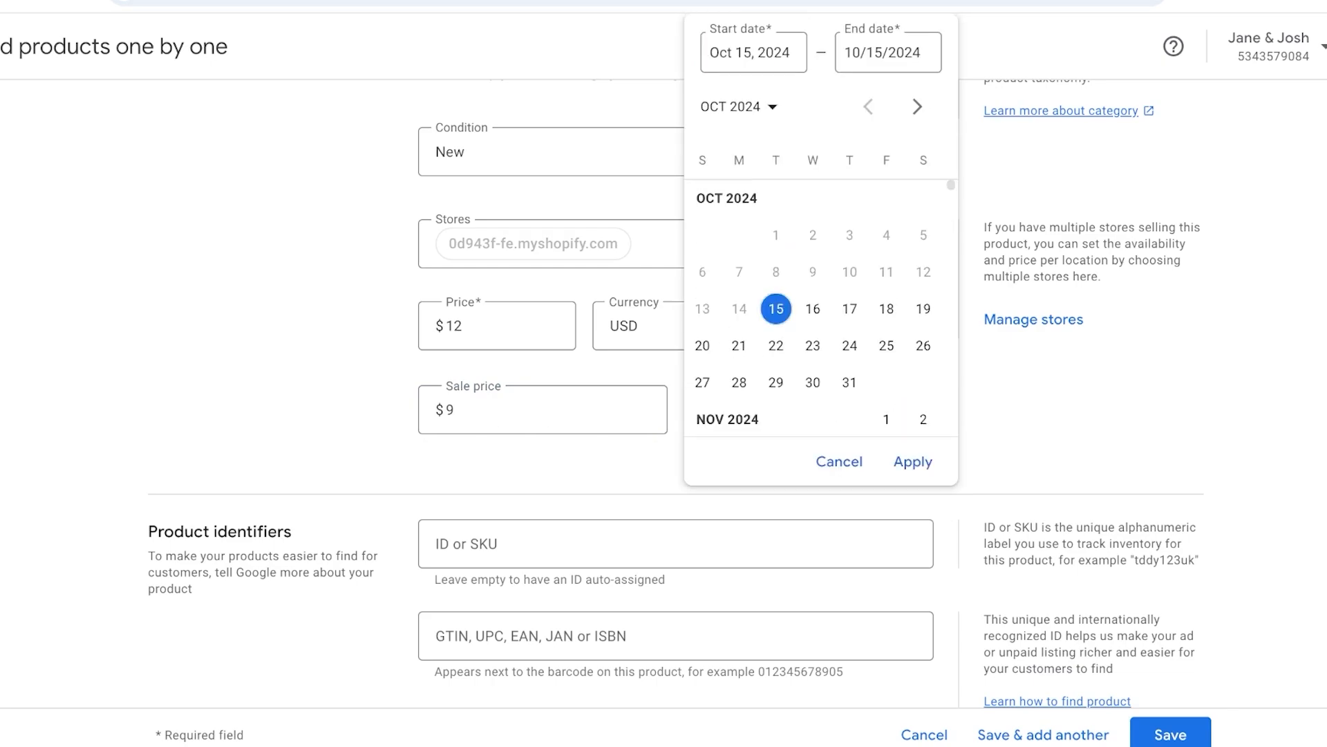
pyautogui.click(739, 346)
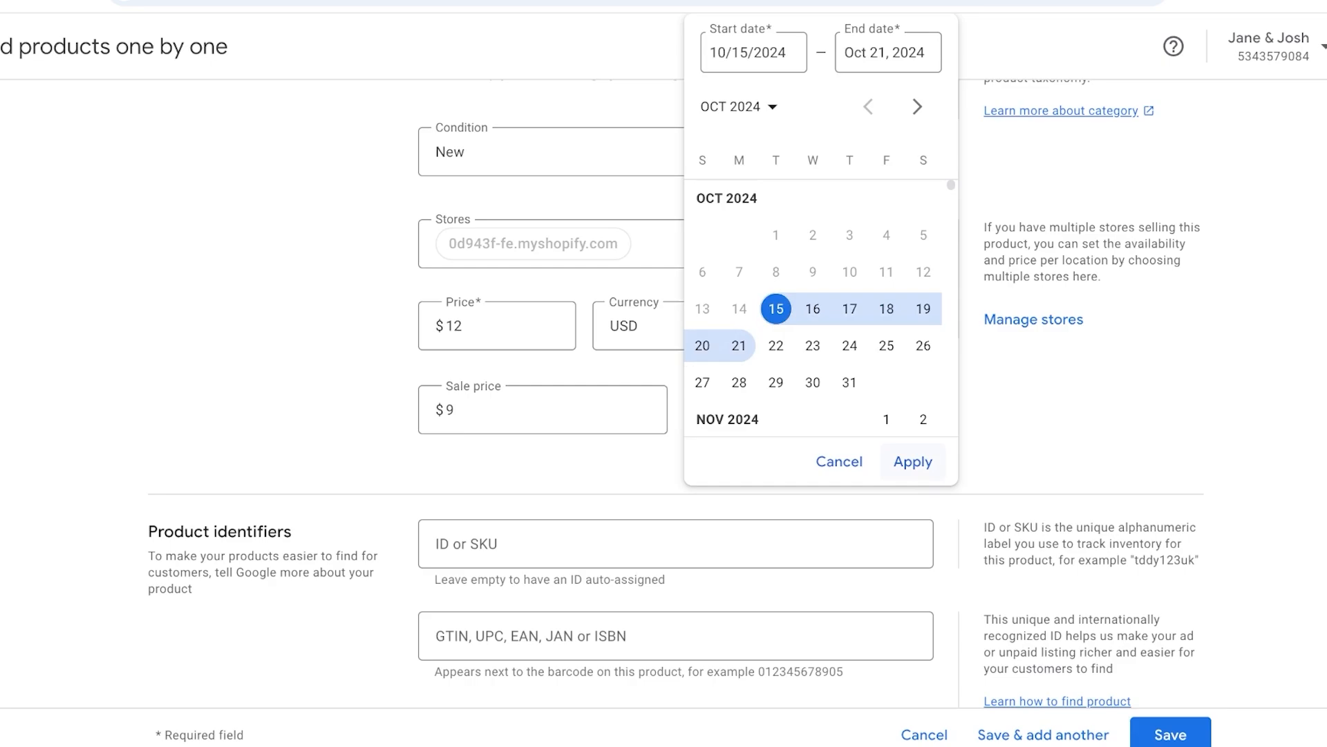
pyautogui.click(913, 461)
# Mark the product as having no GTIN, UPC, EAN, JAN or ISBN and give it the MPN 5555
pyautogui.scroll(-4, 674, 394)
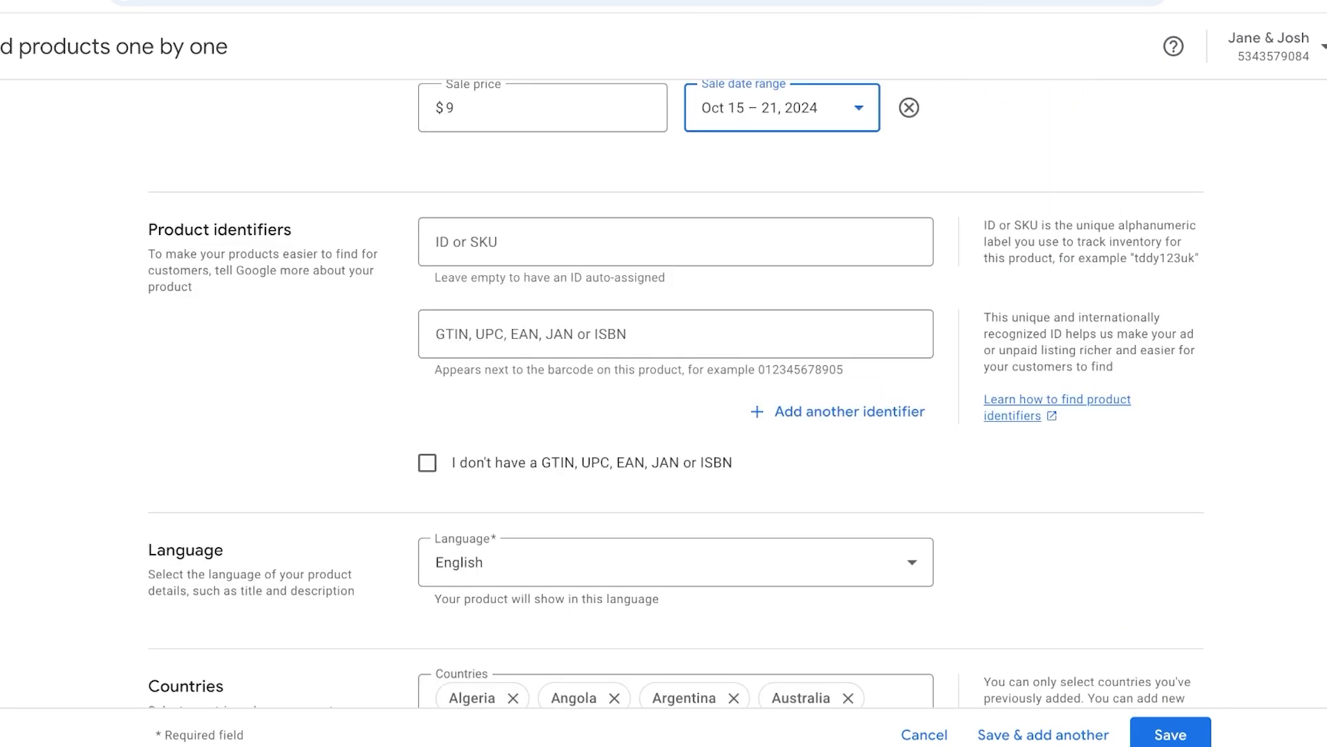
pyautogui.click(427, 462)
pyautogui.scroll(-2, 675, 394)
pyautogui.scroll(-1, 675, 394)
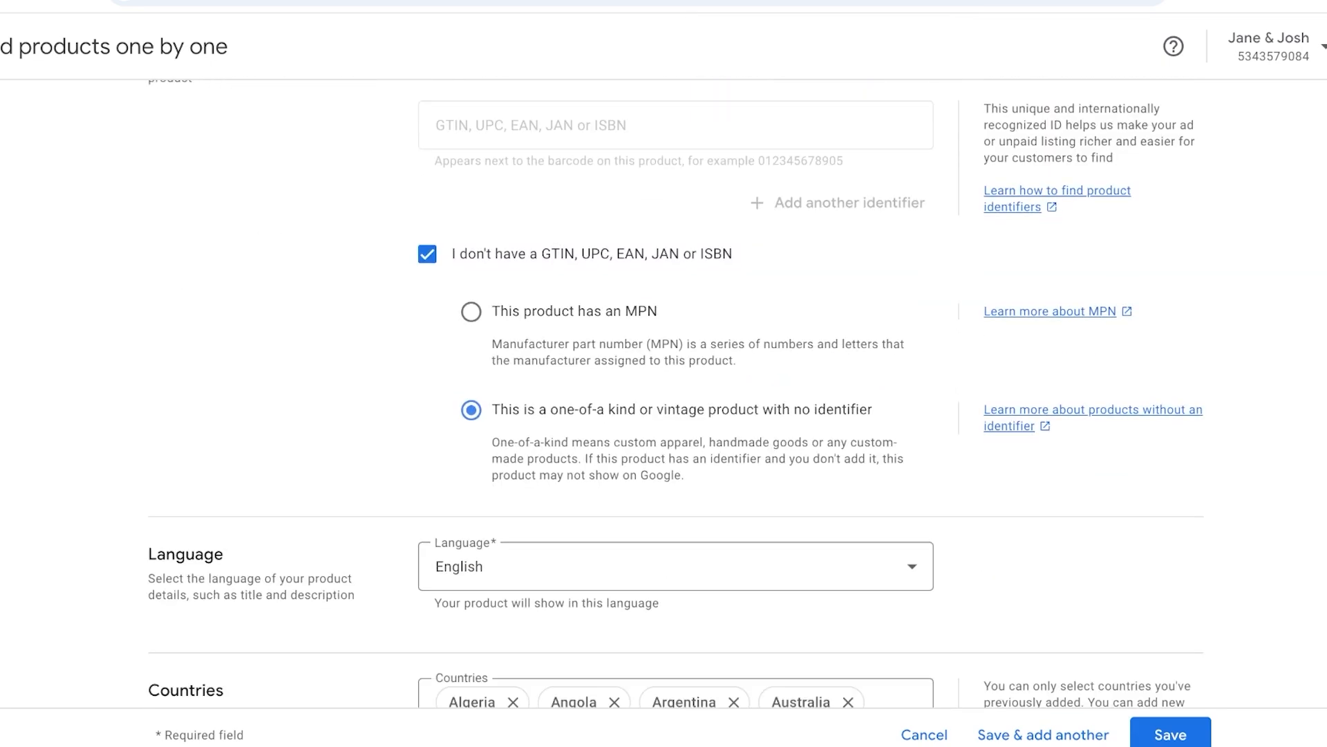
pyautogui.click(471, 312)
pyautogui.click(696, 417)
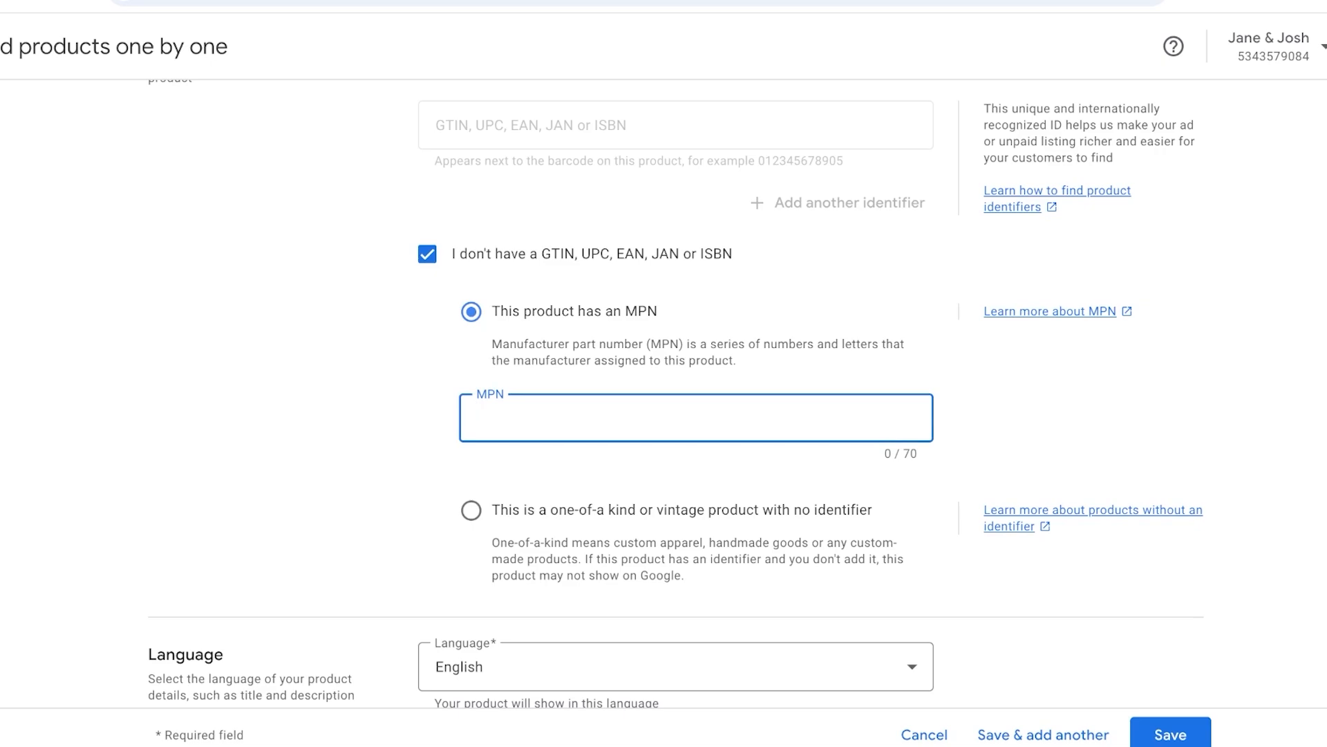
# Remove Algeria and Angola from the countries where the product appears
pyautogui.scroll(-5, 675, 394)
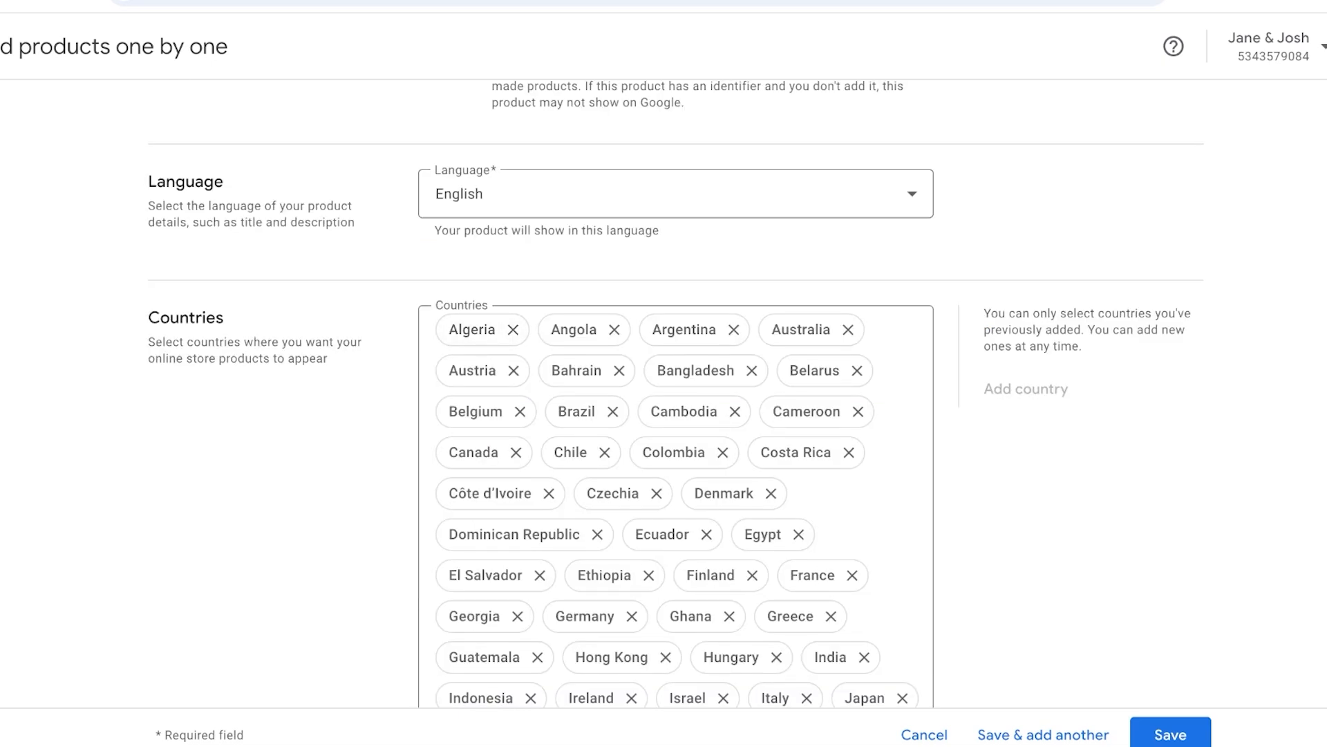
pyautogui.moveTo(187, 342); pyautogui.dragTo(328, 359)
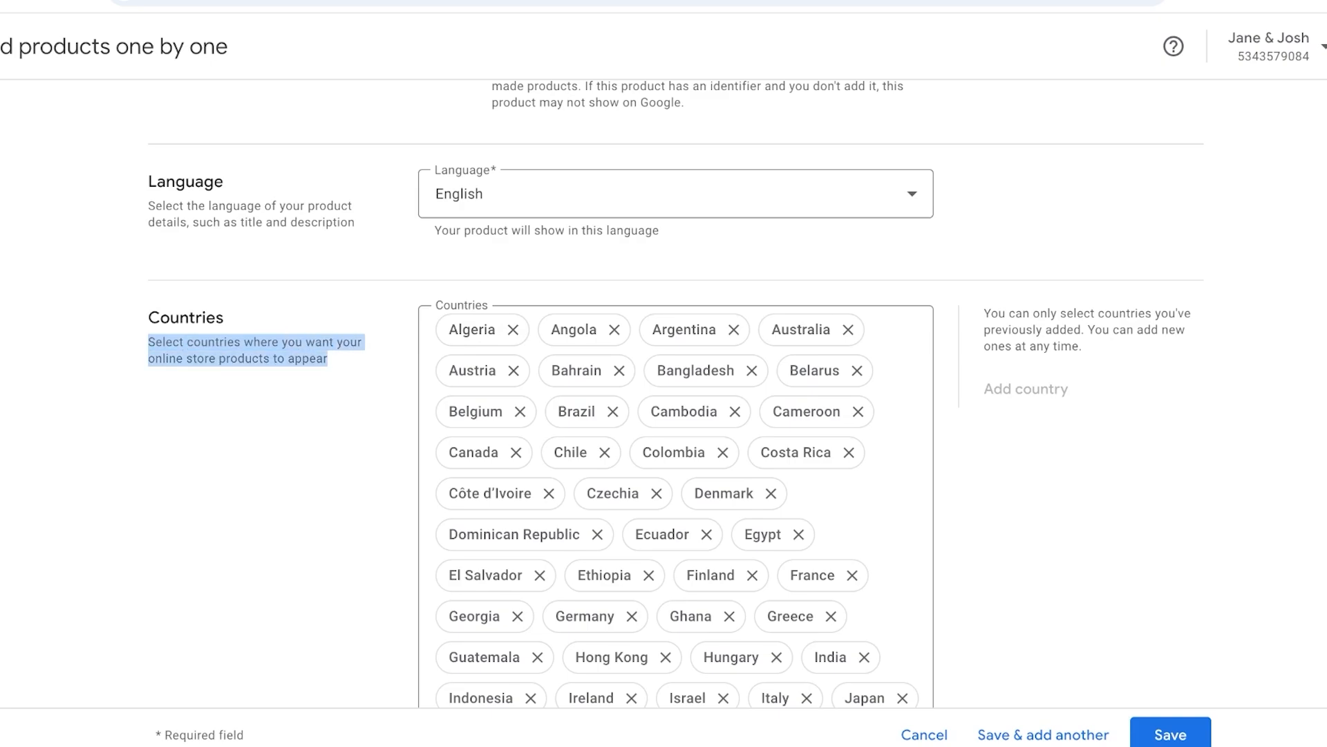
pyautogui.scroll(-7, 587, 370)
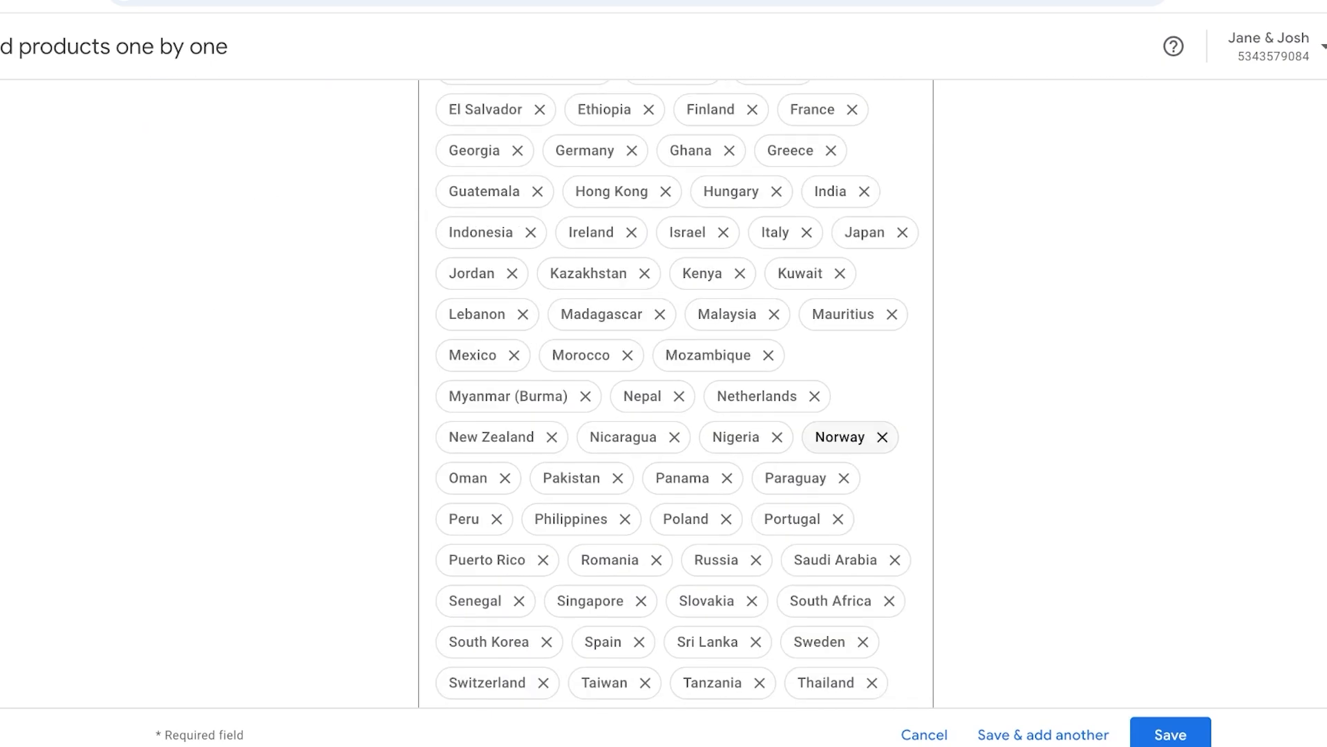
pyautogui.scroll(-10, 841, 435)
pyautogui.scroll(15, 677, 415)
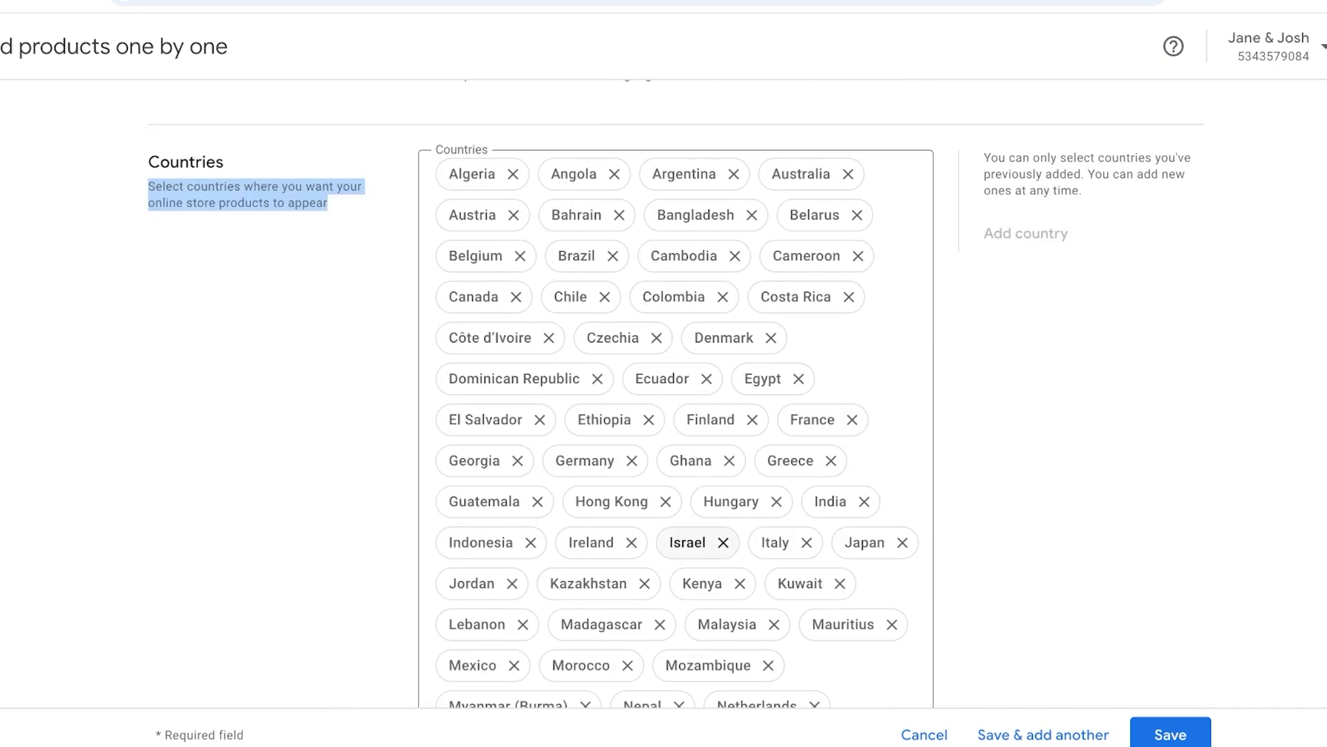
pyautogui.click(513, 174)
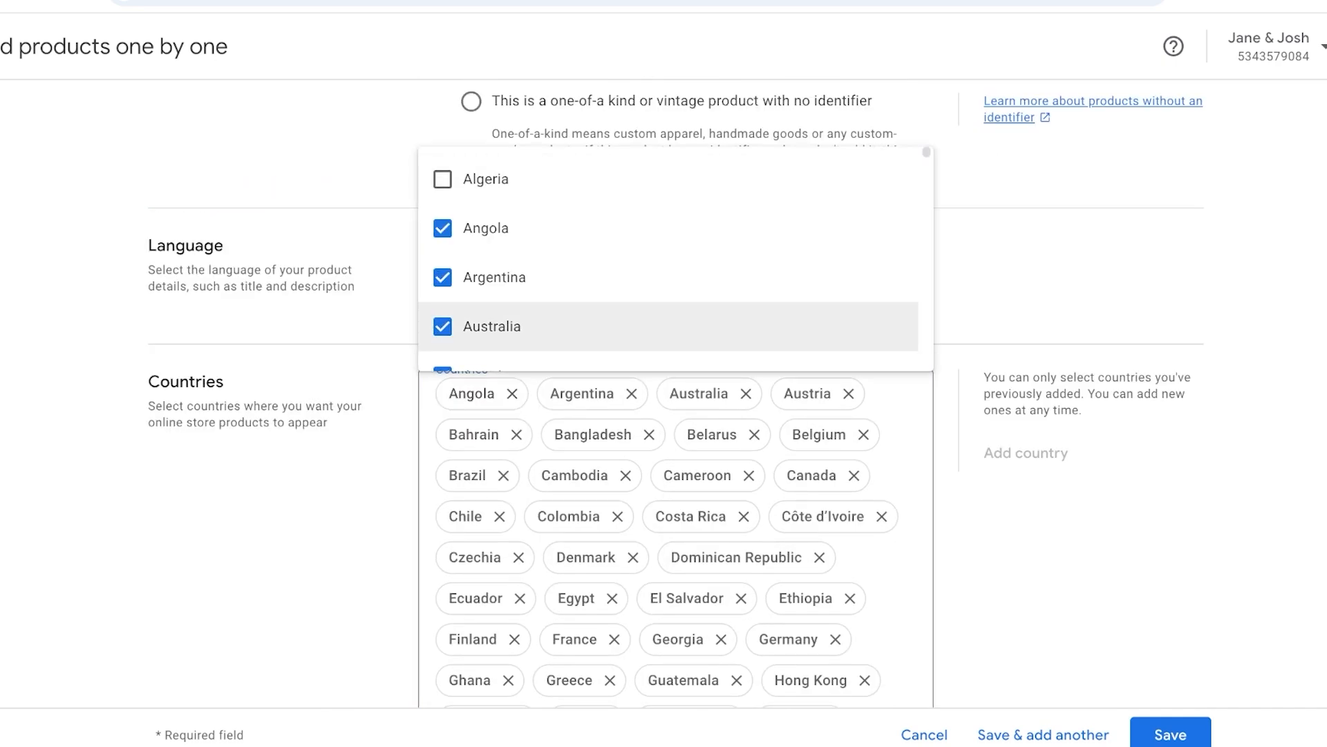
pyautogui.click(346, 325)
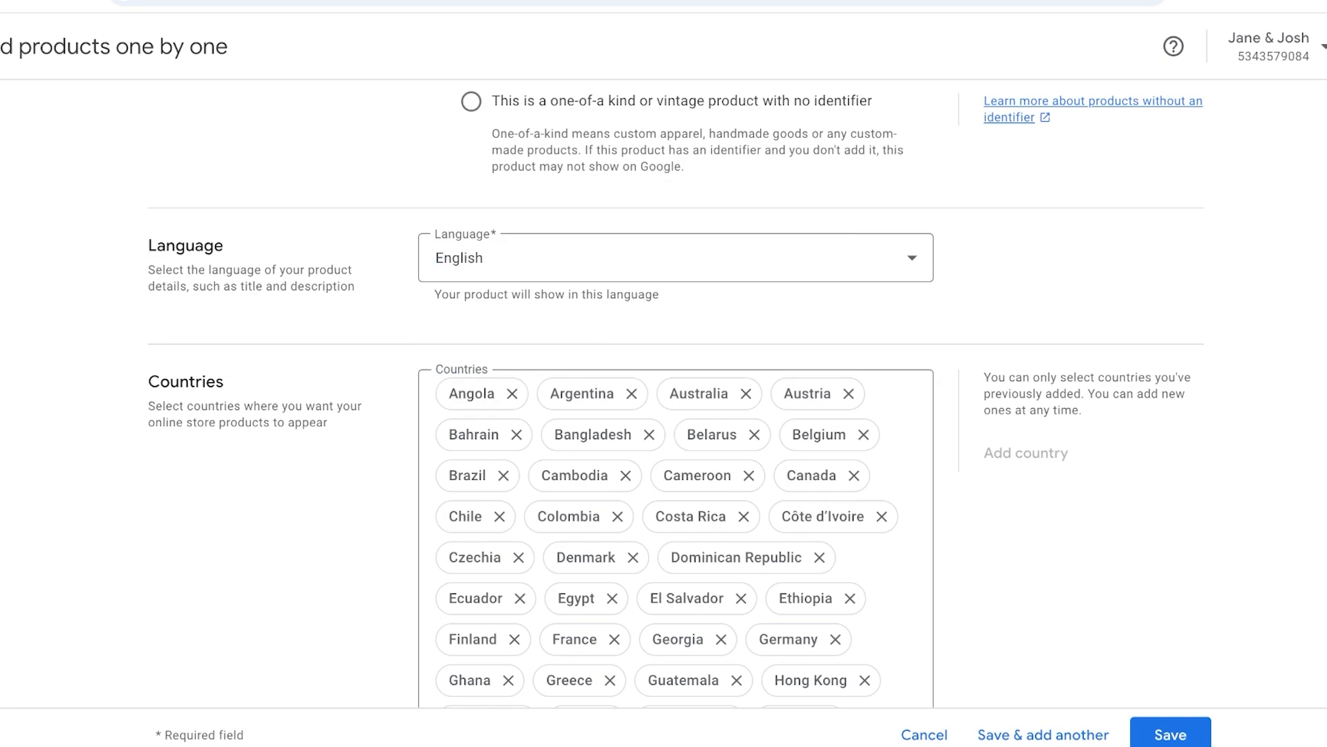
pyautogui.scroll(-1, 723, 434)
pyautogui.click(512, 389)
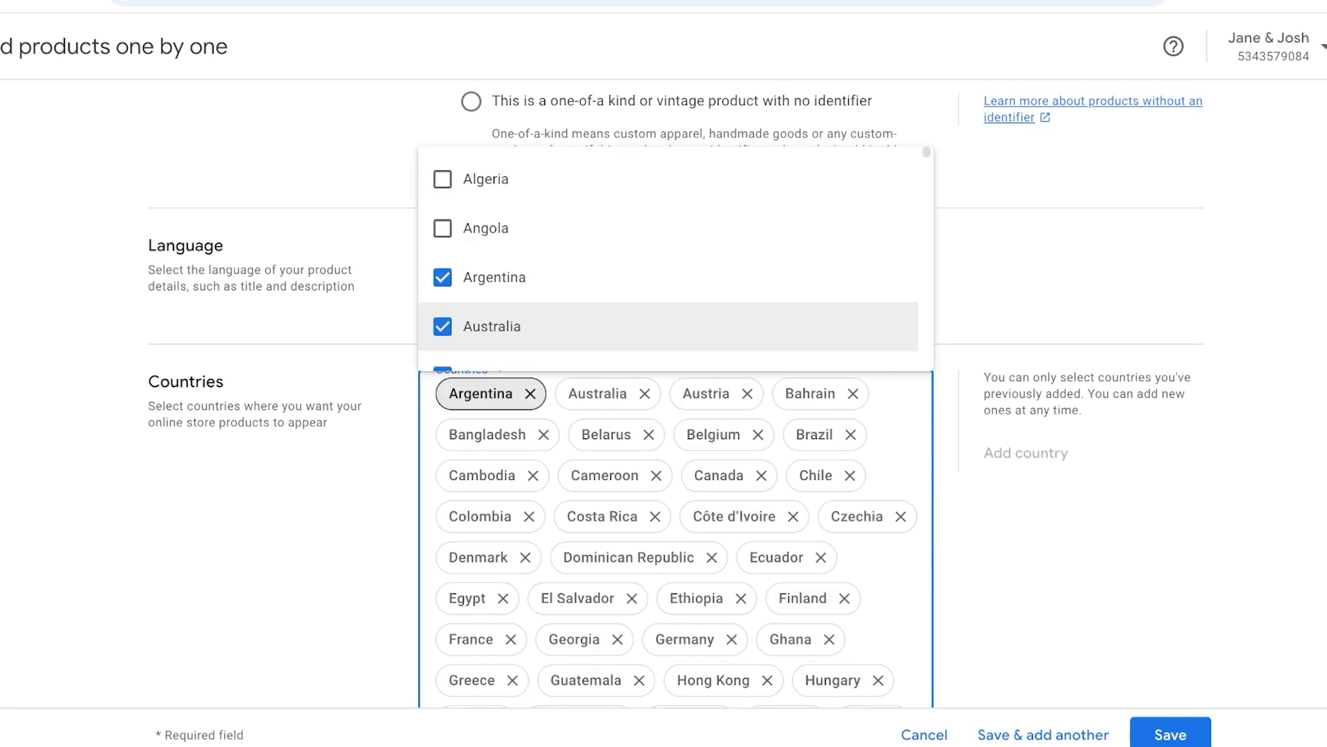
# Deselect Australia, Bahrain, Brazil, Cambodia and Cameroon in the product's country selection
pyautogui.scroll(-4, 513, 277)
pyautogui.click(512, 233)
pyautogui.click(508, 491)
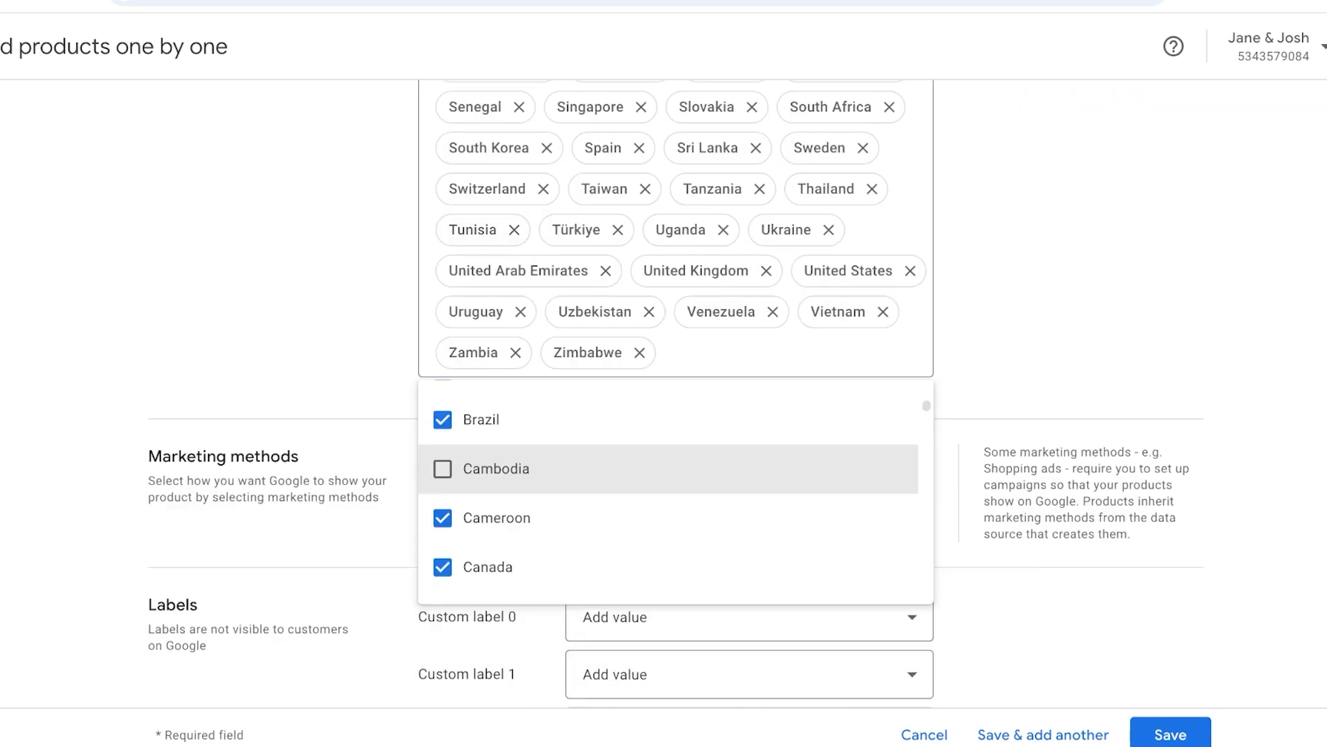
pyautogui.click(508, 477)
pyautogui.click(508, 477)
pyautogui.click(484, 460)
pyautogui.click(484, 509)
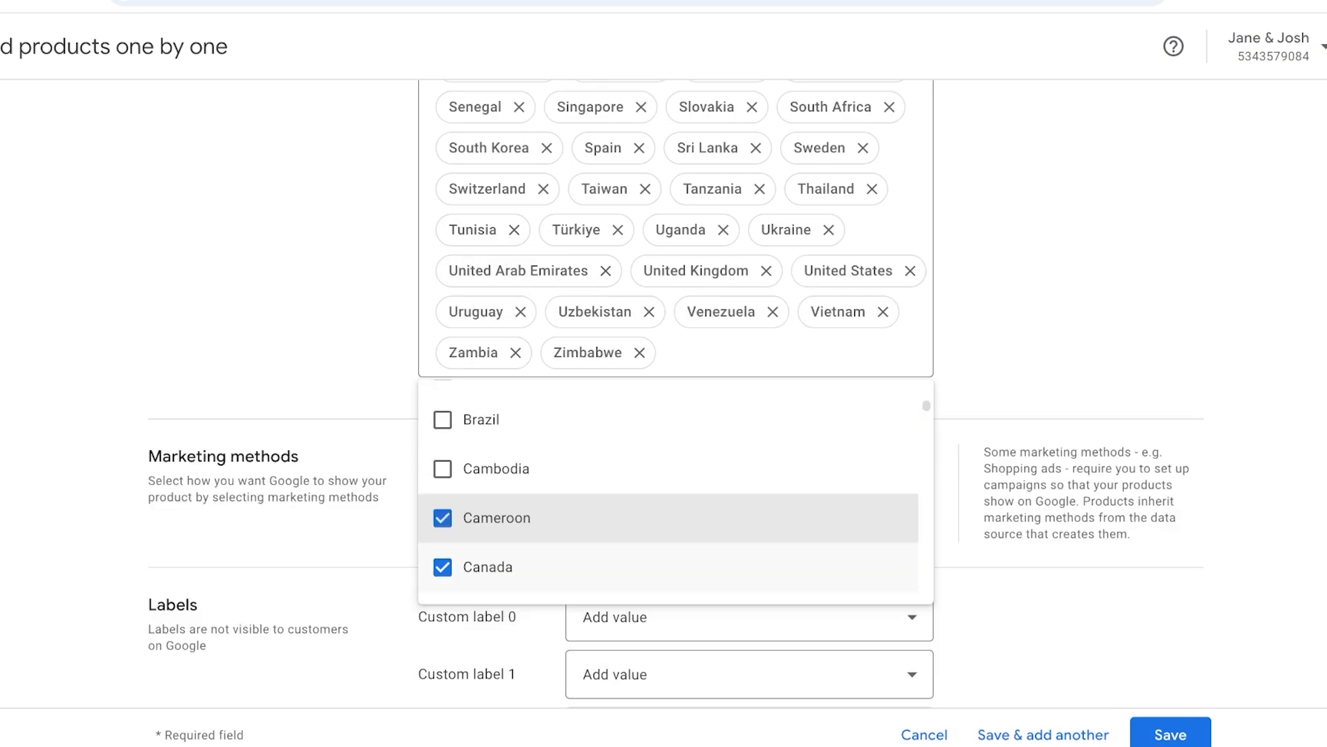
pyautogui.click(484, 567)
pyautogui.scroll(1, 484, 567)
pyautogui.click(484, 567)
pyautogui.click(483, 395)
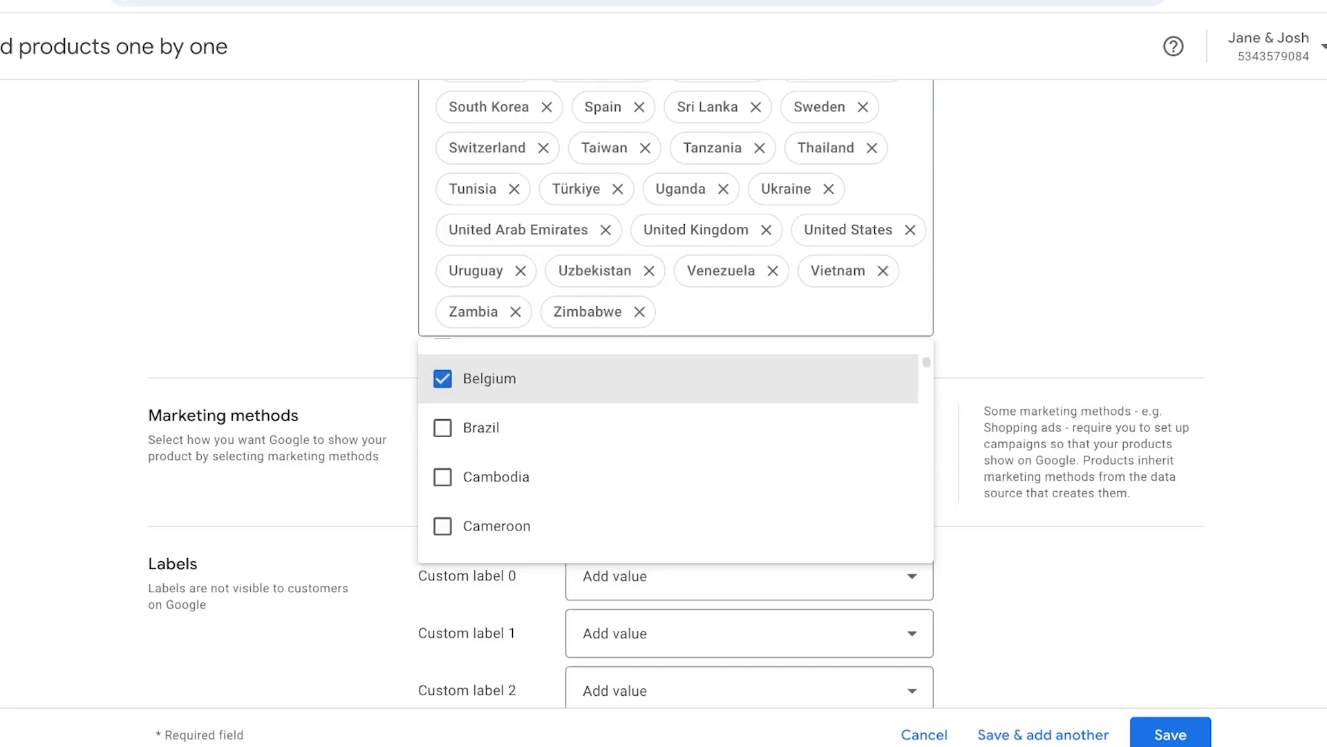
pyautogui.scroll(3, 484, 429)
pyautogui.click(484, 467)
pyautogui.click(484, 414)
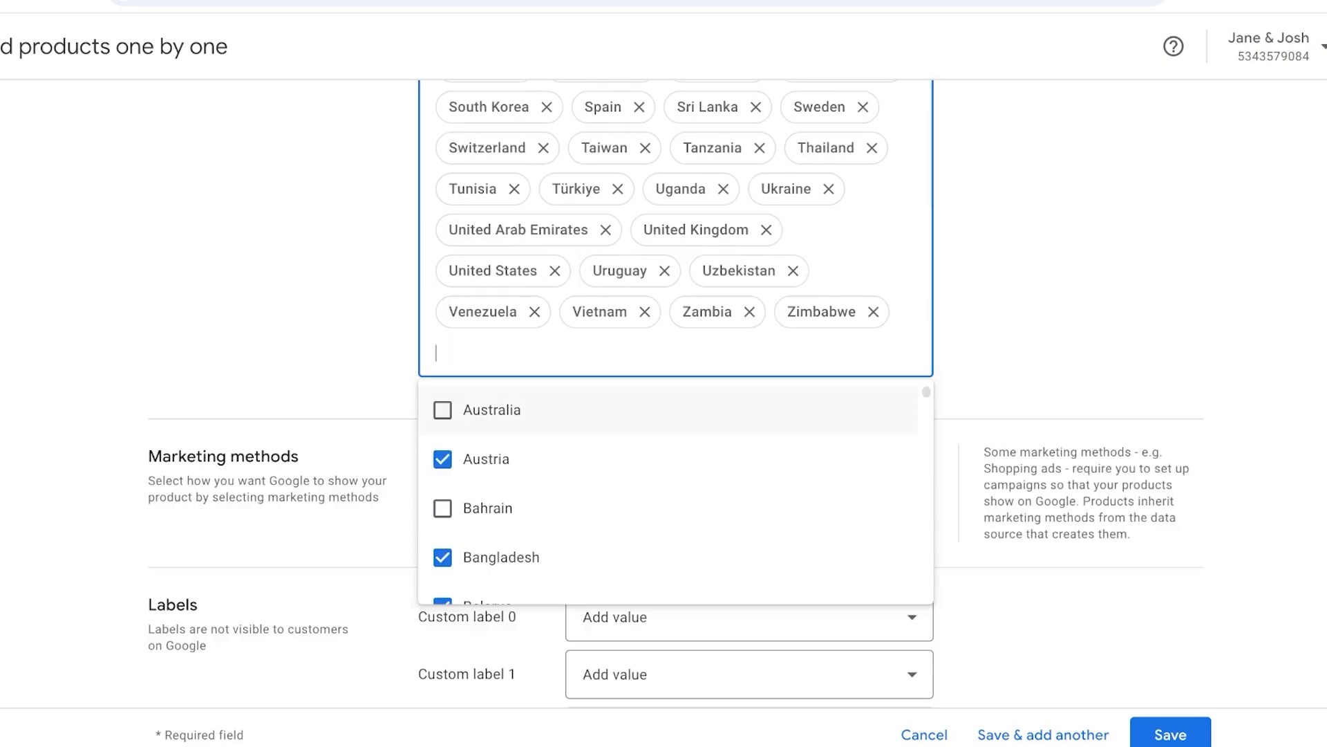
pyautogui.click(332, 346)
# Look over the remaining countries and view the marketing method options without changing them
pyautogui.scroll(12, 331, 346)
pyautogui.scroll(-12, 677, 394)
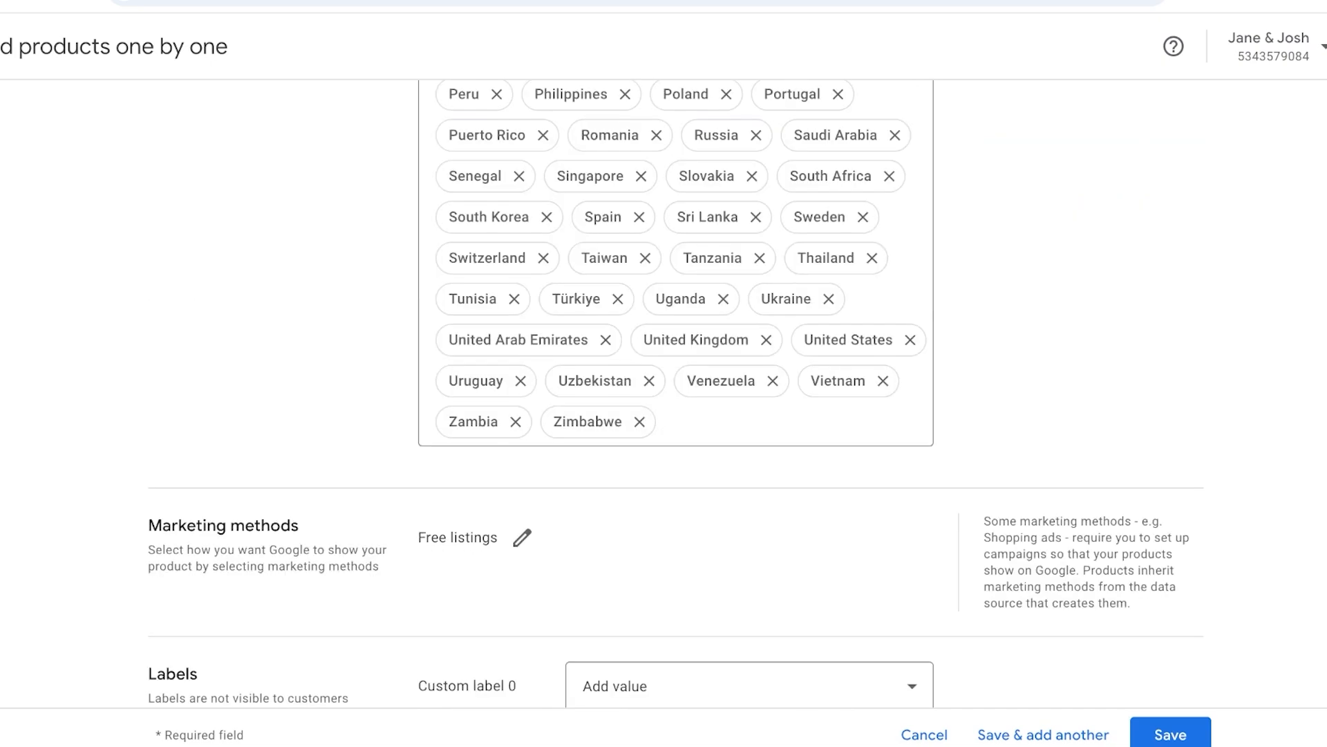
pyautogui.scroll(9, 676, 394)
pyautogui.scroll(-14, 676, 394)
pyautogui.scroll(1, 676, 394)
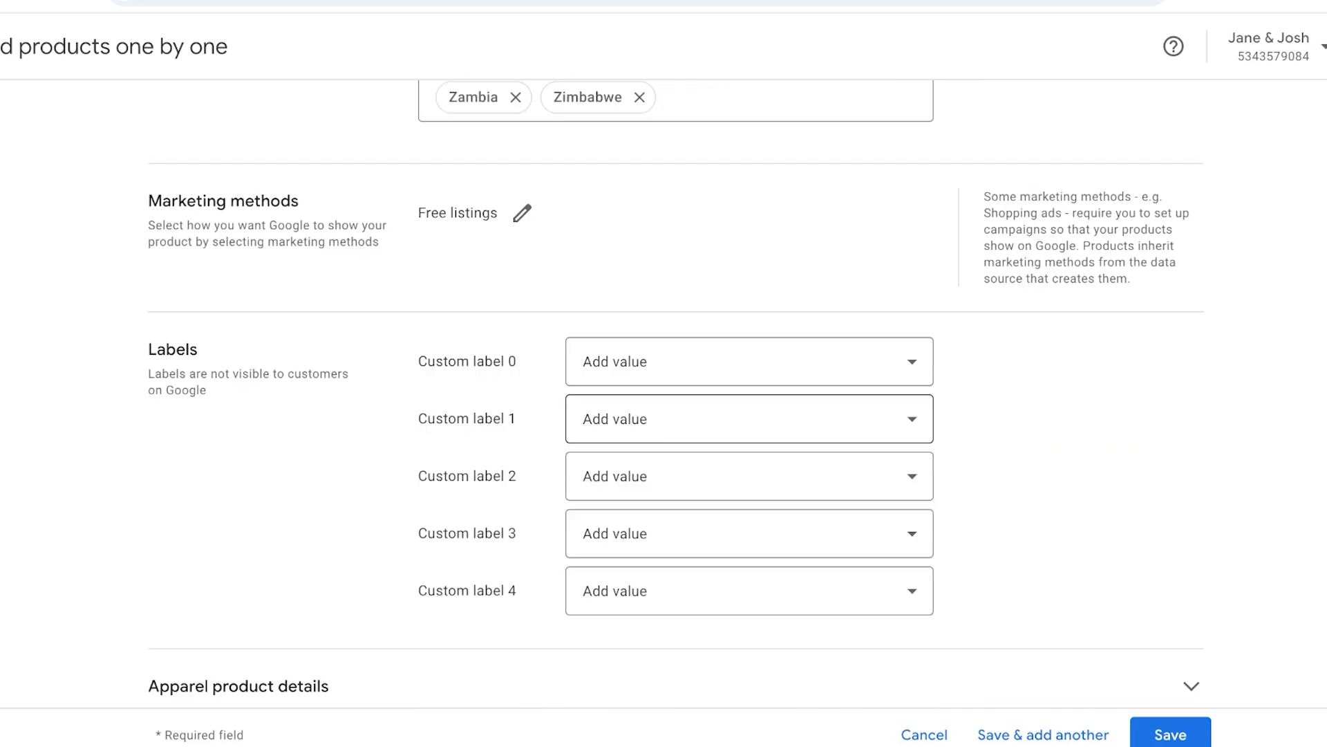
pyautogui.click(522, 213)
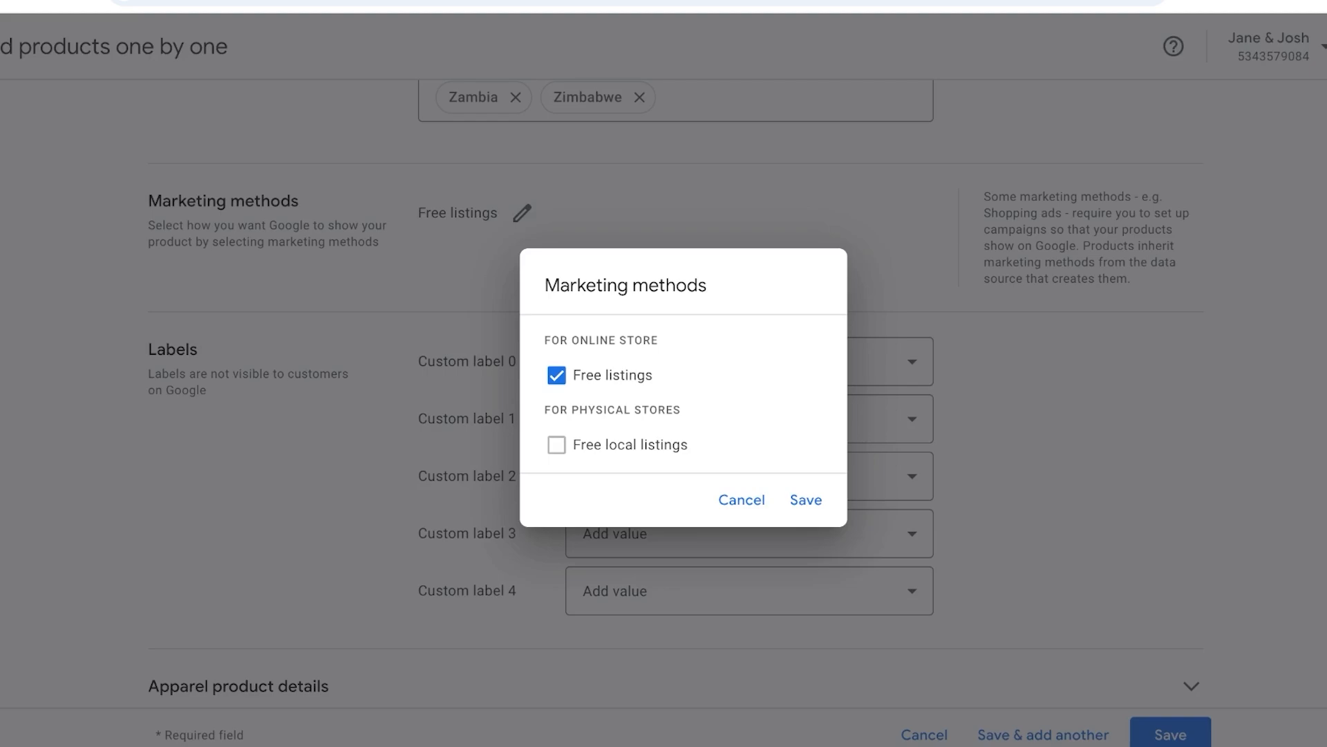
pyautogui.click(742, 500)
# Look through the custom labels and the apparel product details, including size, gender and material, then collapse the apparel section
pyautogui.scroll(2, 742, 477)
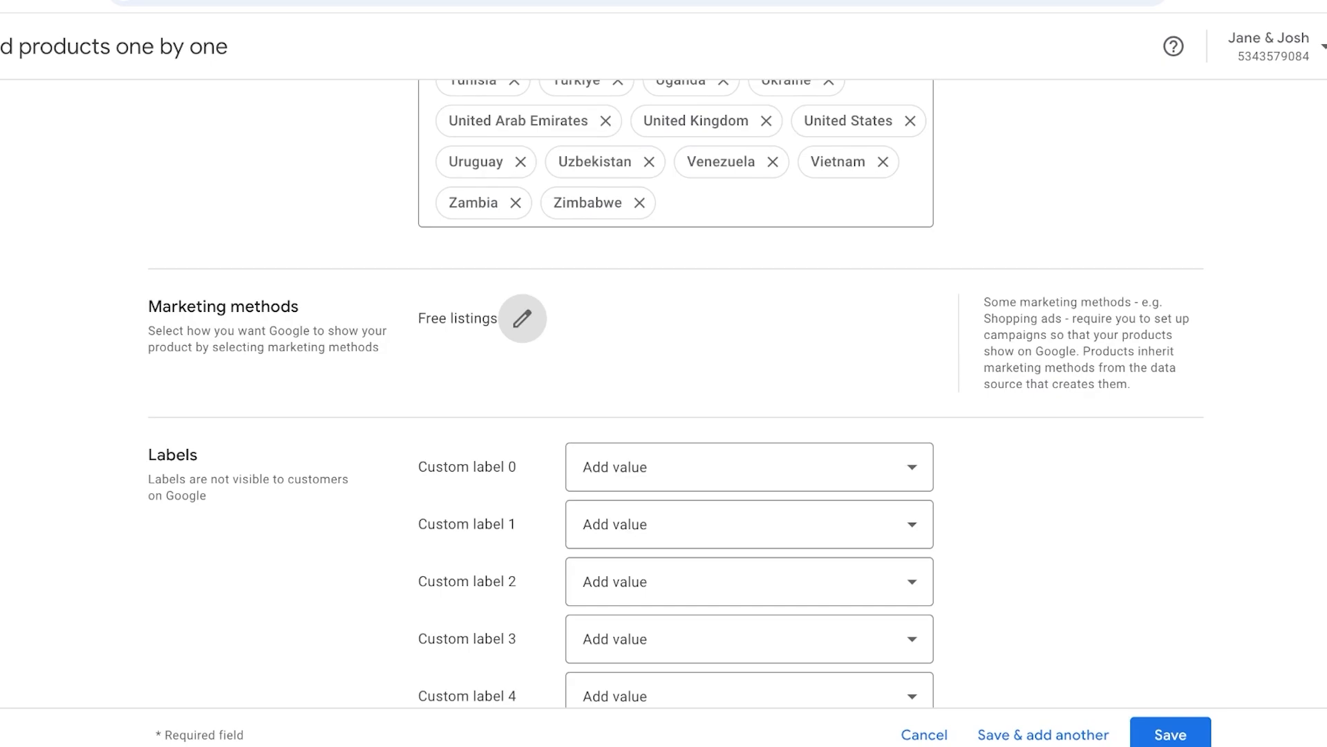
pyautogui.scroll(-2, 742, 443)
pyautogui.click(743, 323)
pyautogui.scroll(-3, 744, 345)
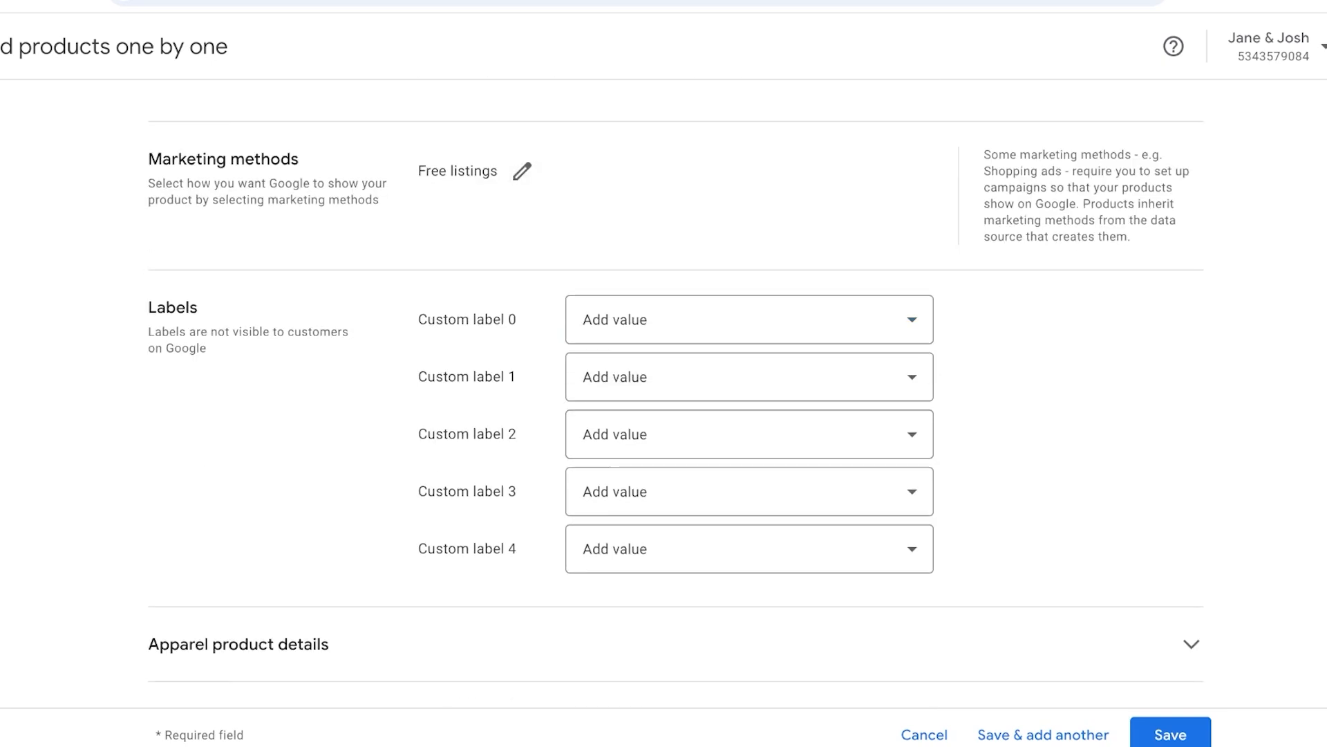
pyautogui.click(744, 483)
pyautogui.scroll(-8, 743, 311)
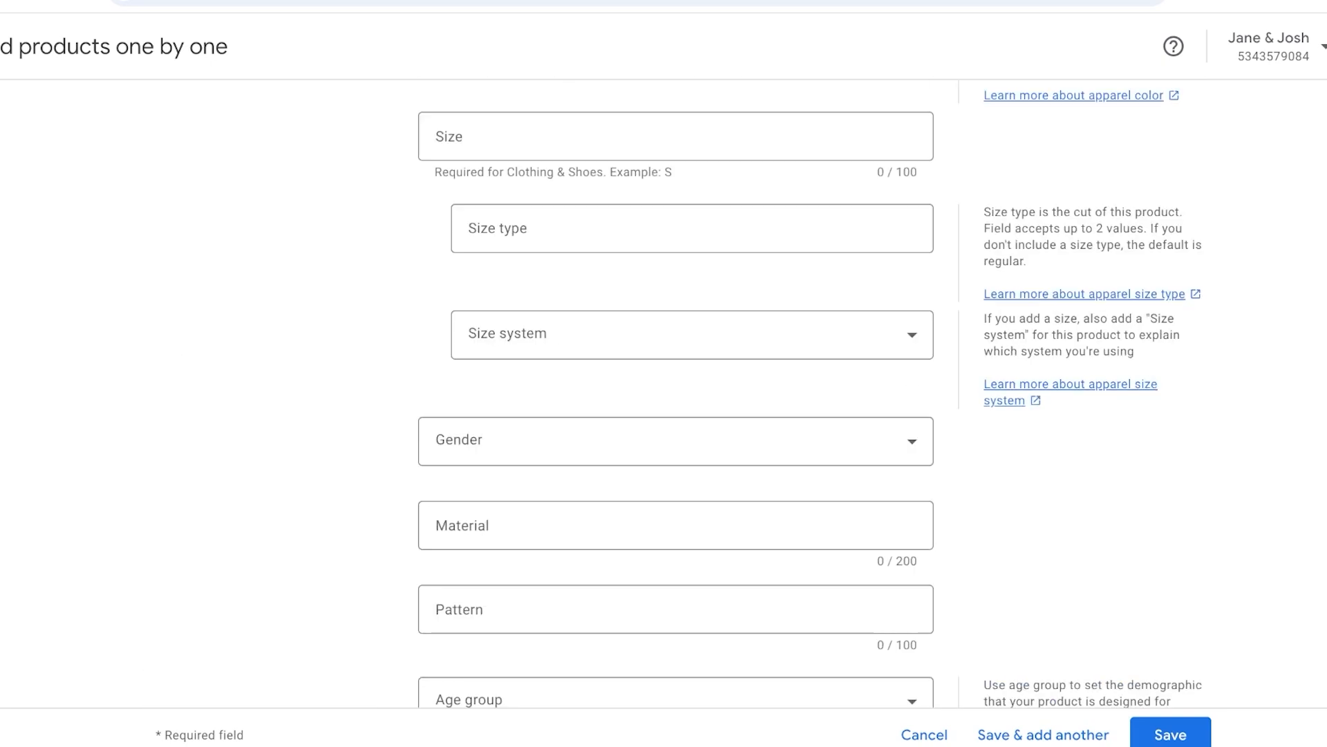
pyautogui.scroll(5, 744, 311)
pyautogui.click(744, 242)
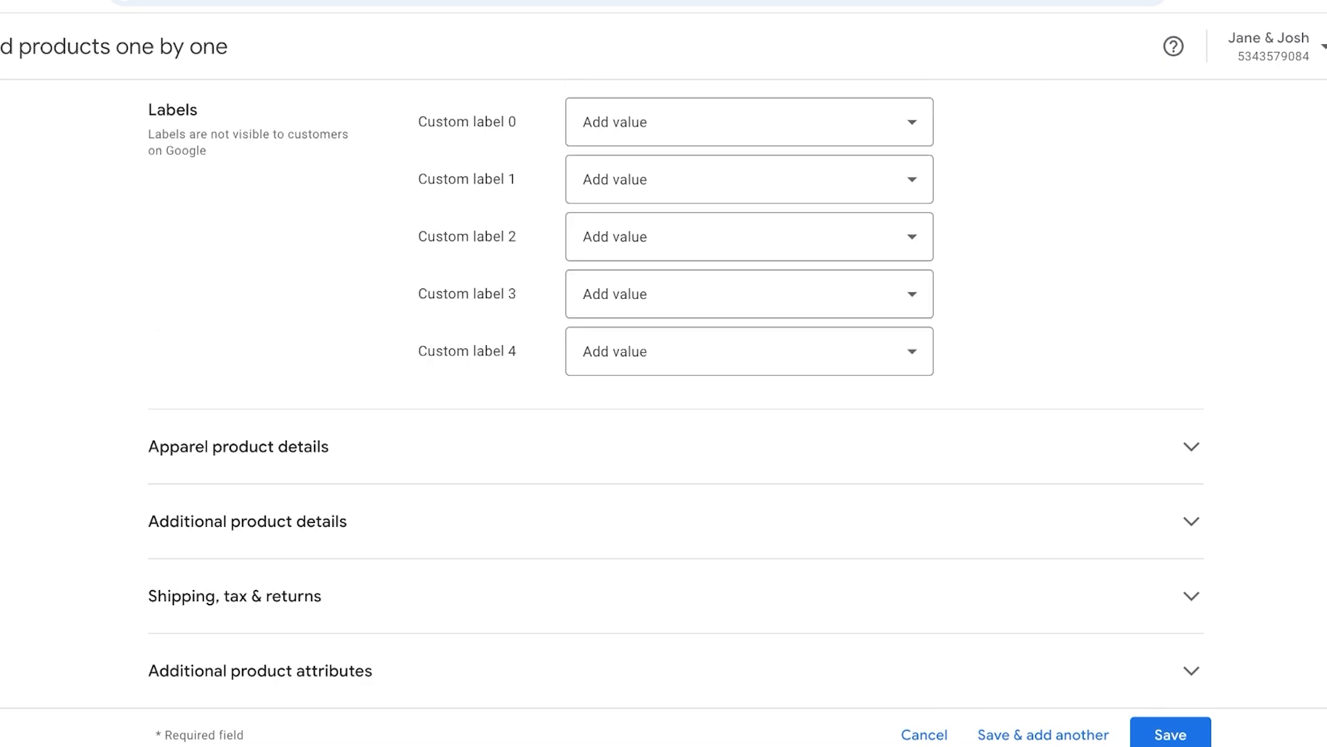
# Expand the additional product details and look through the adult product, multipack, bundle and energy efficiency options
pyautogui.click(1191, 521)
pyautogui.scroll(-4, 744, 395)
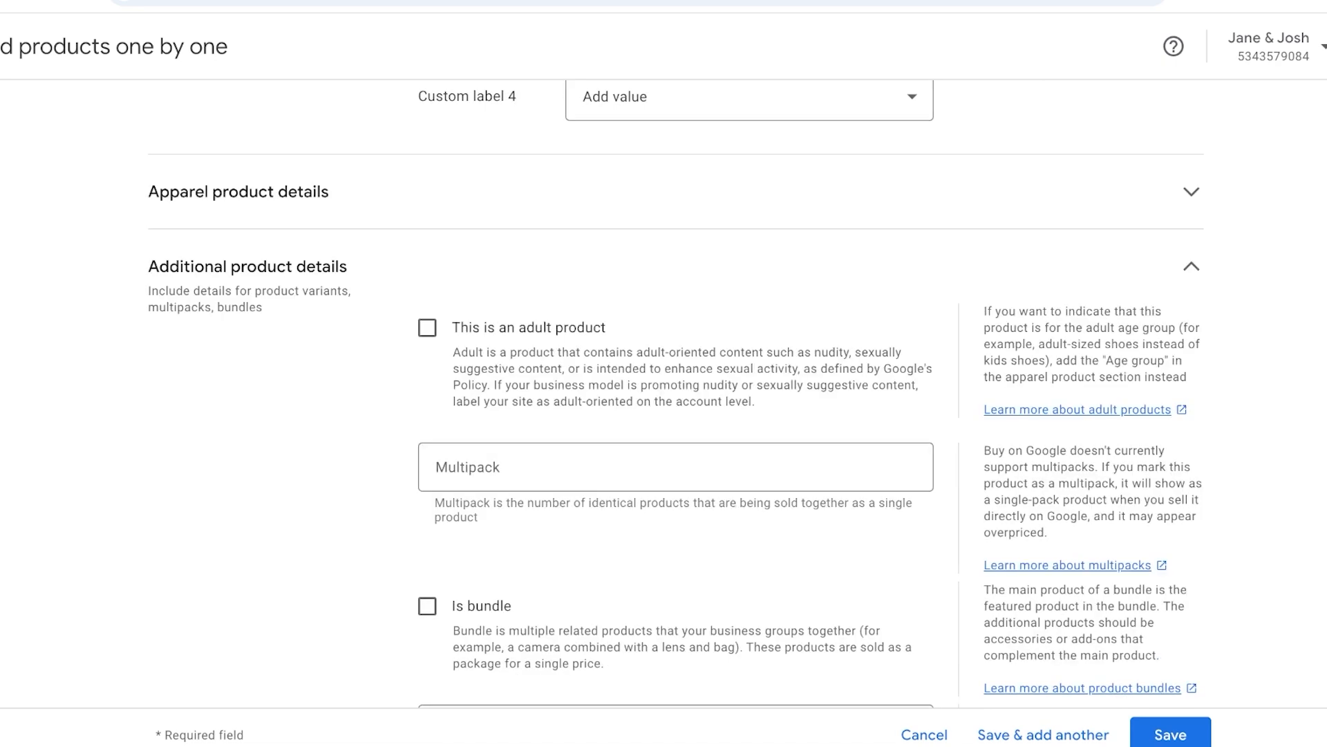
pyautogui.scroll(-4, 674, 394)
pyautogui.scroll(2, 675, 395)
pyautogui.scroll(-10, 675, 394)
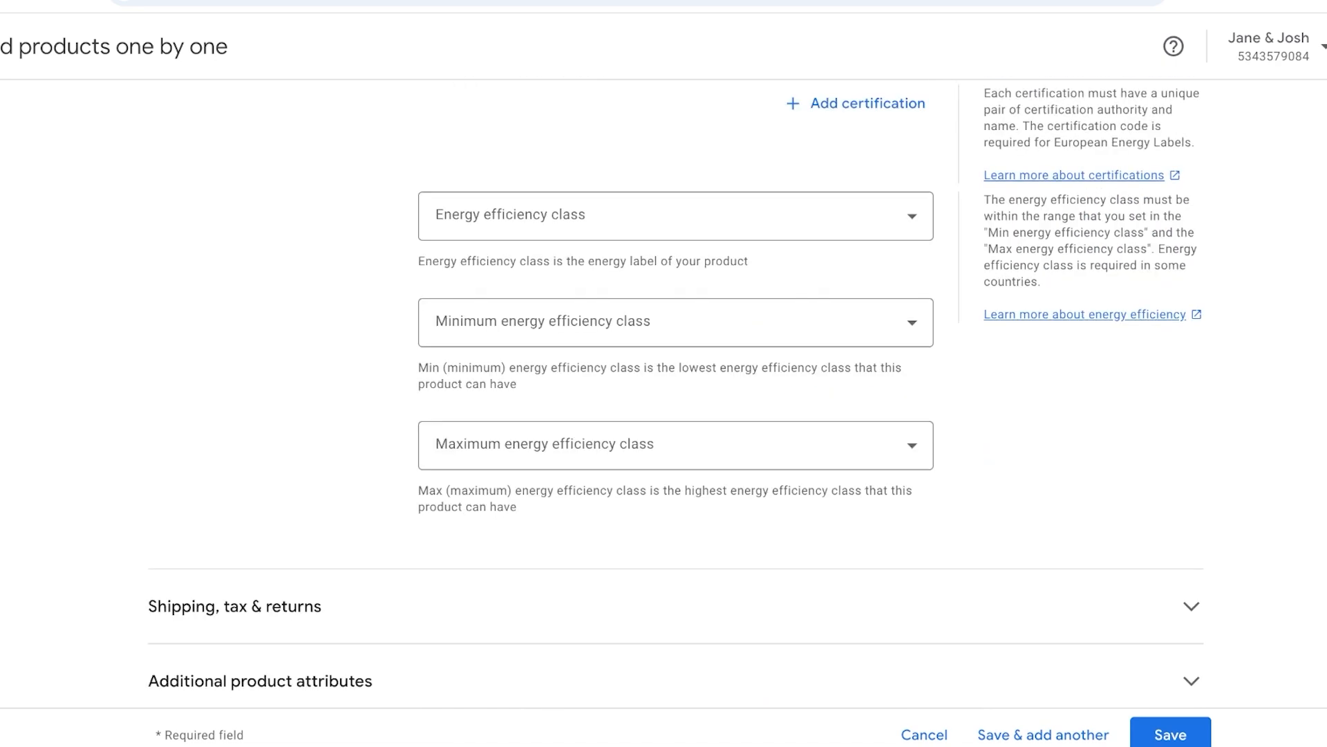
pyautogui.scroll(-1, 674, 421)
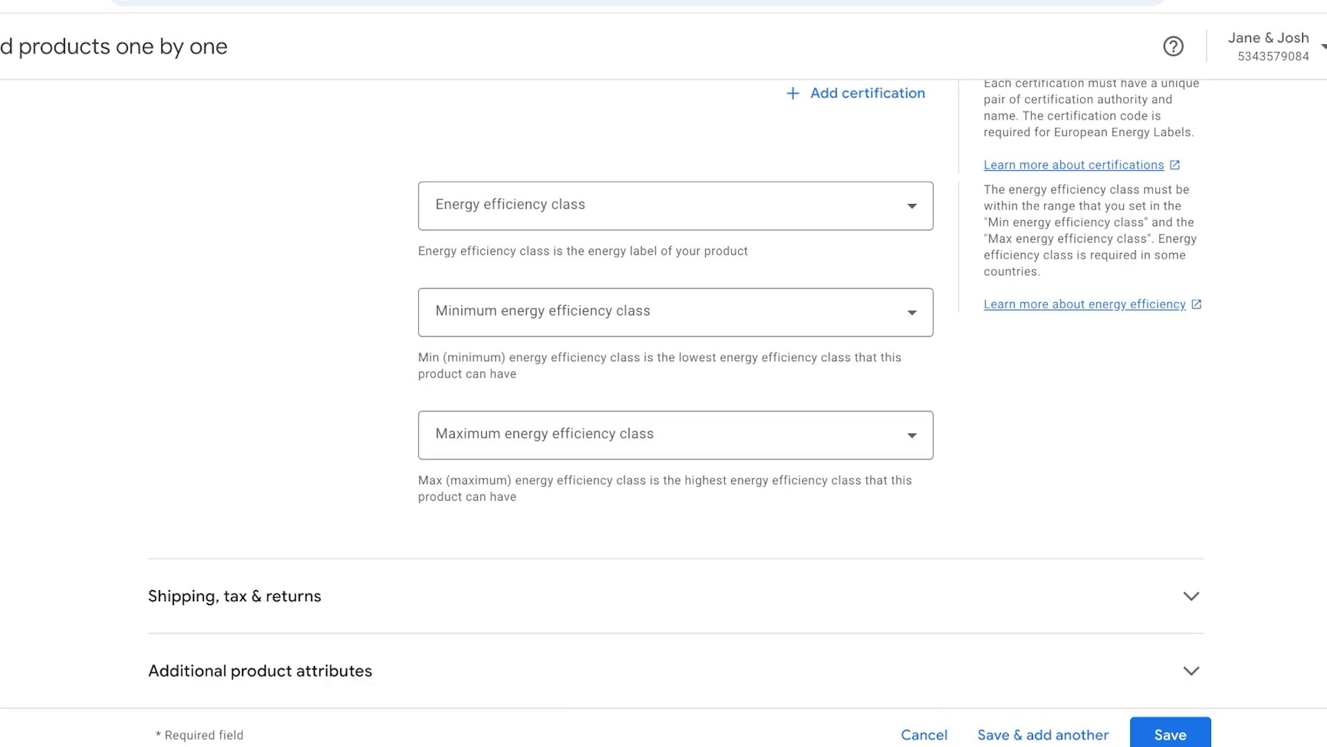
# Expand the shipping, tax and returns details and look through the shipping, handling time, return policy and tax fields
pyautogui.click(543, 586)
pyautogui.scroll(-12, 543, 574)
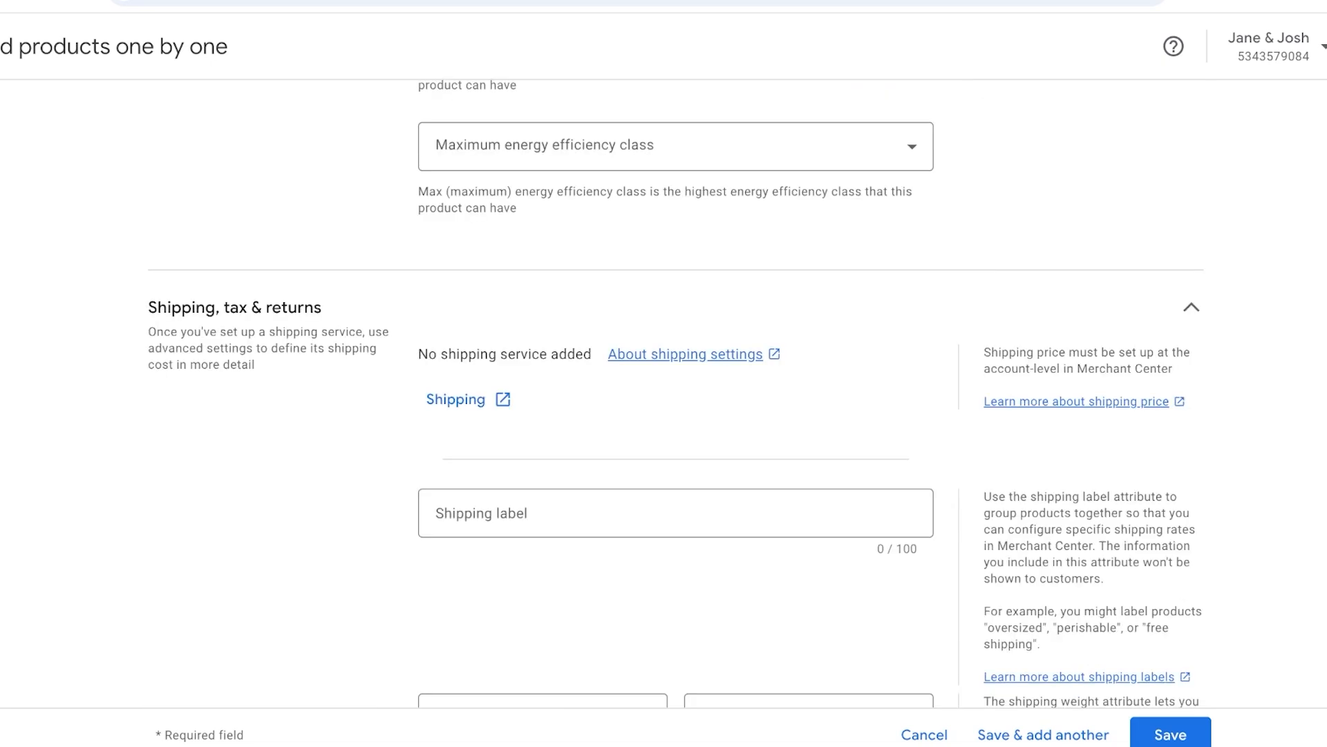
pyautogui.scroll(3, 542, 566)
pyautogui.scroll(-9, 543, 567)
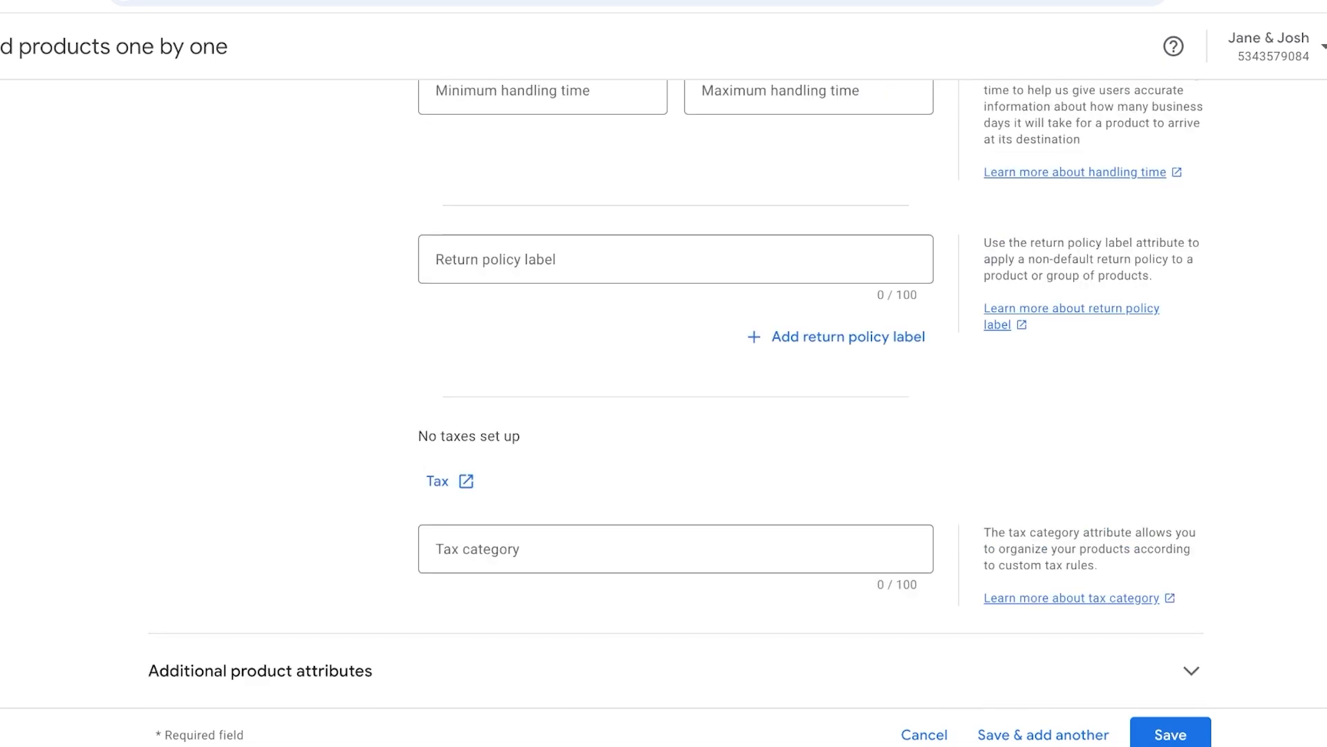
# Expand the additional product attributes and save the product
pyautogui.click(1189, 670)
pyautogui.scroll(-2, 1185, 670)
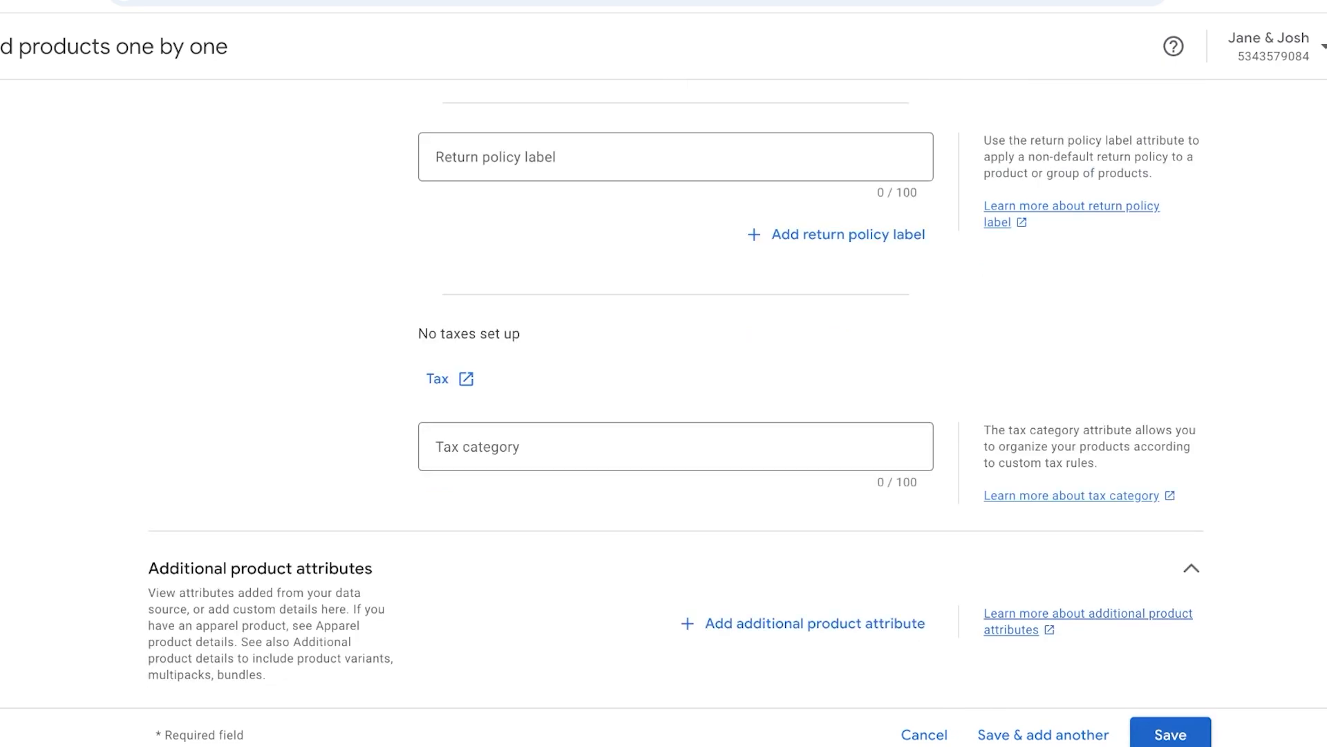
pyautogui.click(1170, 734)
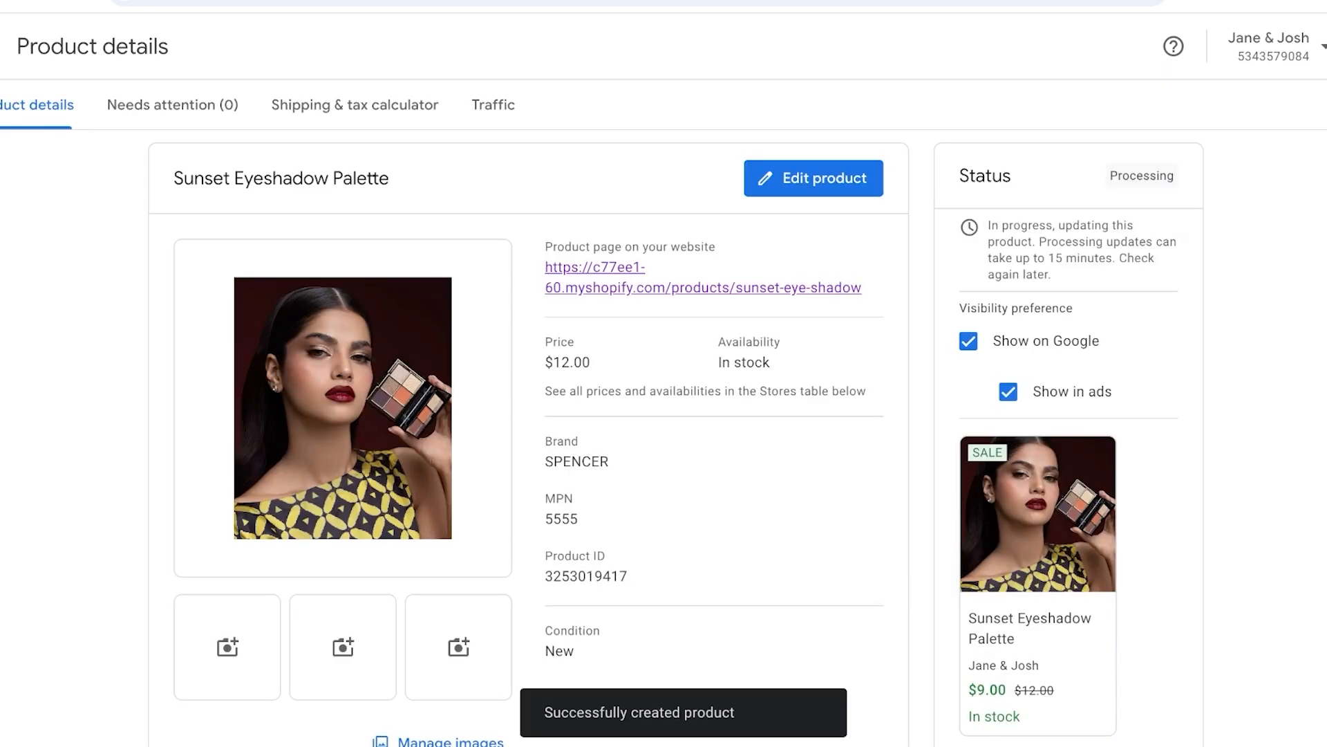
# Look over the saved product's details page and return to the product list
pyautogui.scroll(-5, 529, 436)
pyautogui.scroll(5, 529, 437)
pyautogui.click(2, 46)
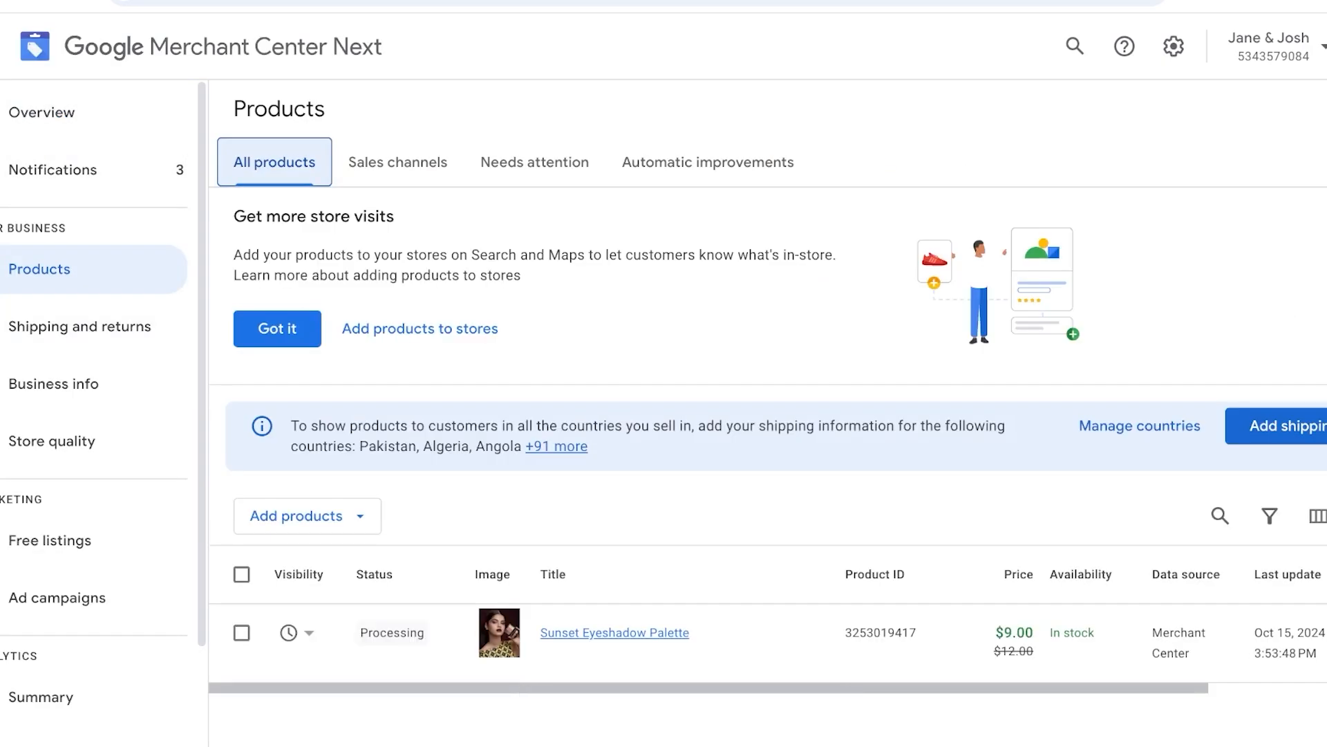
# Check the Sunset Eyeshadow Palette's status in the product list and dismiss the store visits suggestion
pyautogui.scroll(-1, 767, 461)
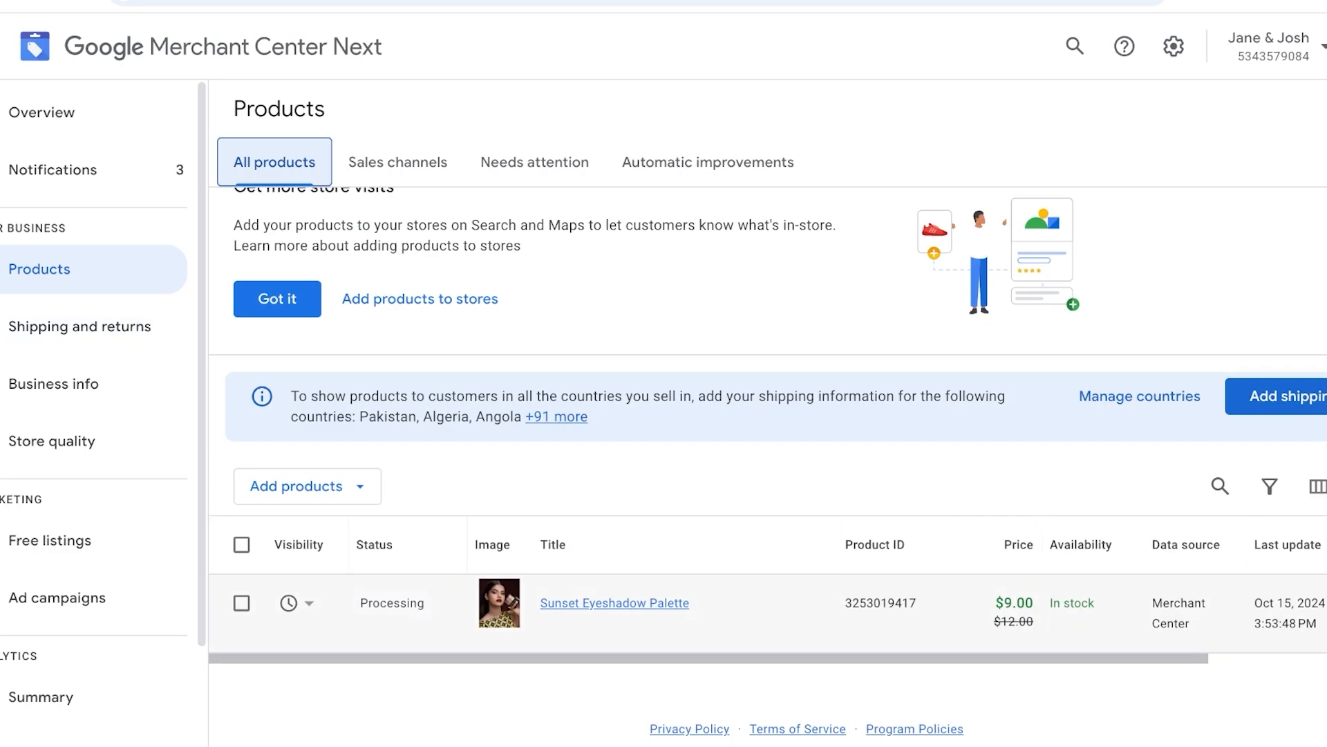
pyautogui.moveTo(373, 603); pyautogui.dragTo(359, 603)
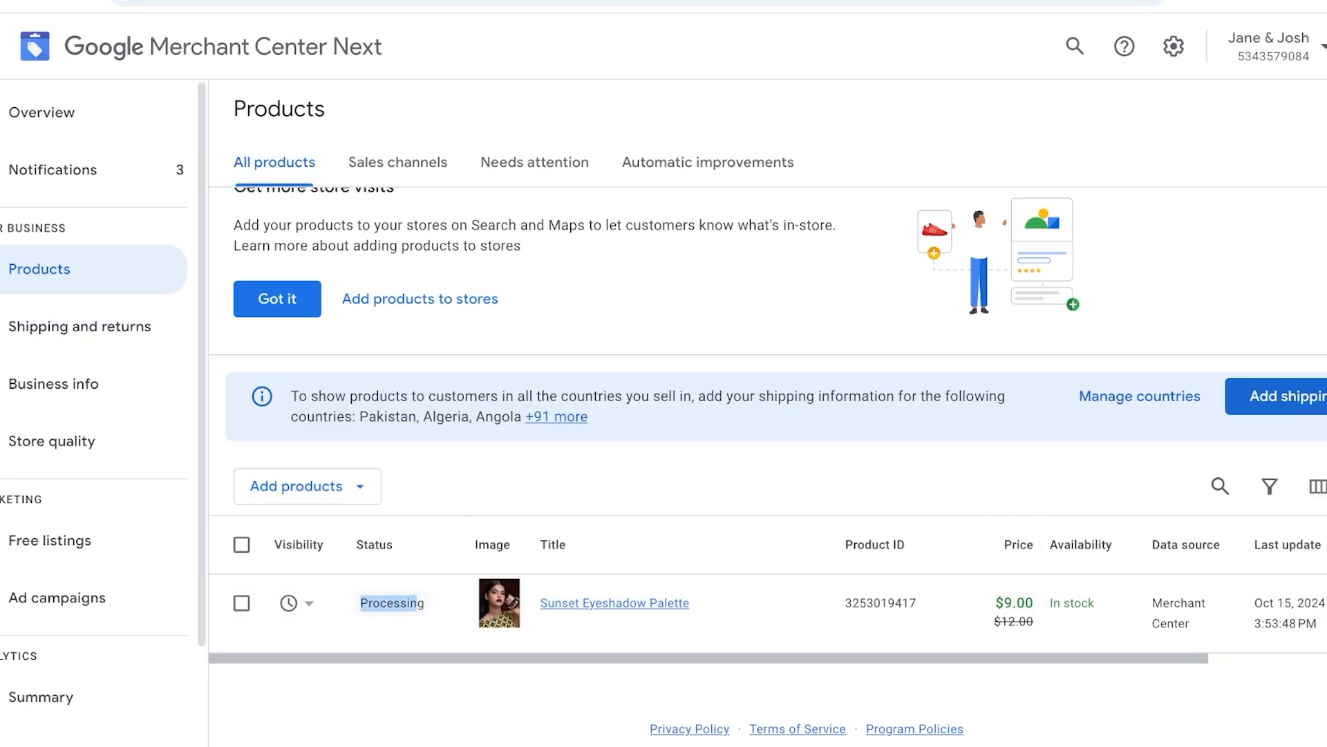
pyautogui.click(277, 299)
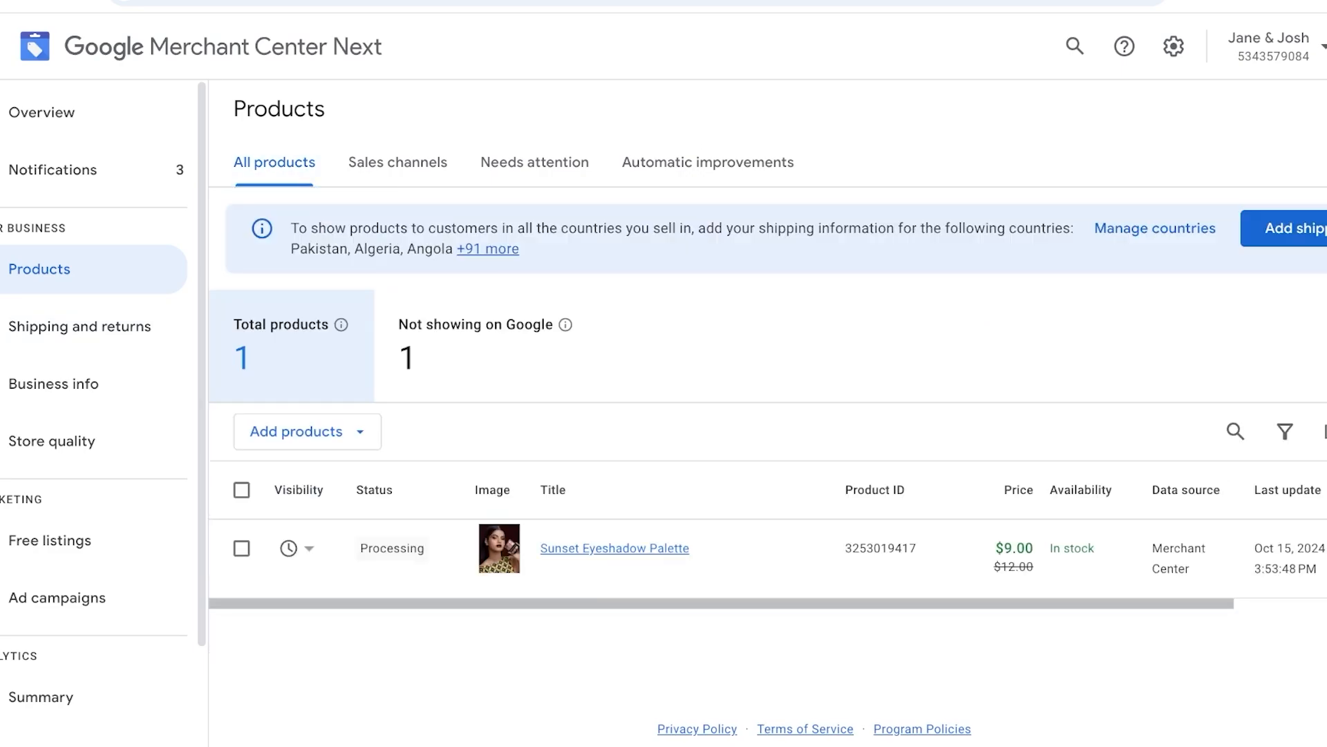